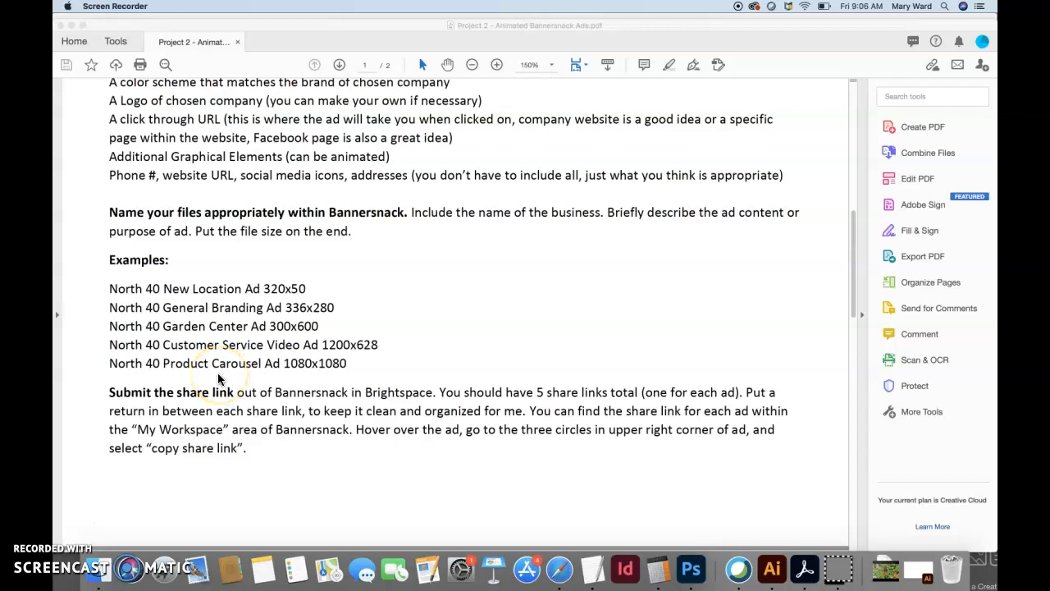
Step: Switch from the assignment PDF to Safari and show the saved designs in the Bannersnack workspace
click(71, 26)
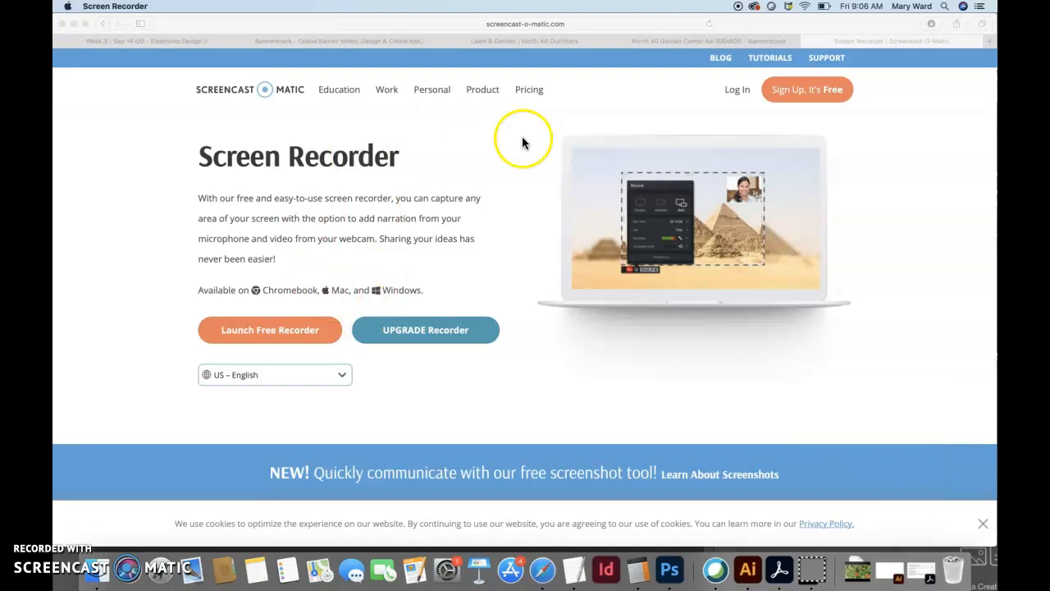
click(645, 41)
click(548, 41)
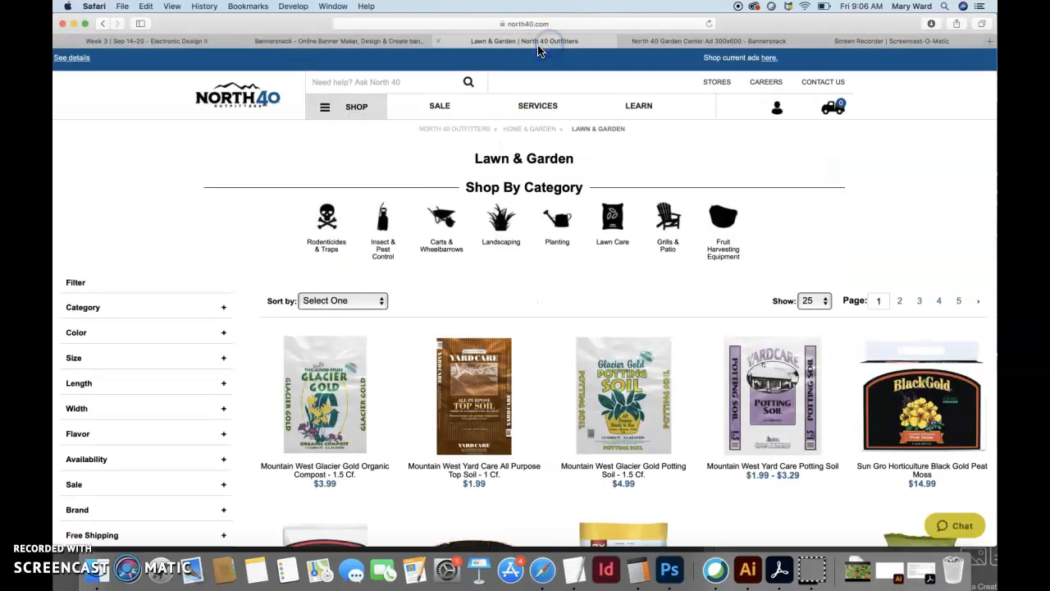
click(347, 41)
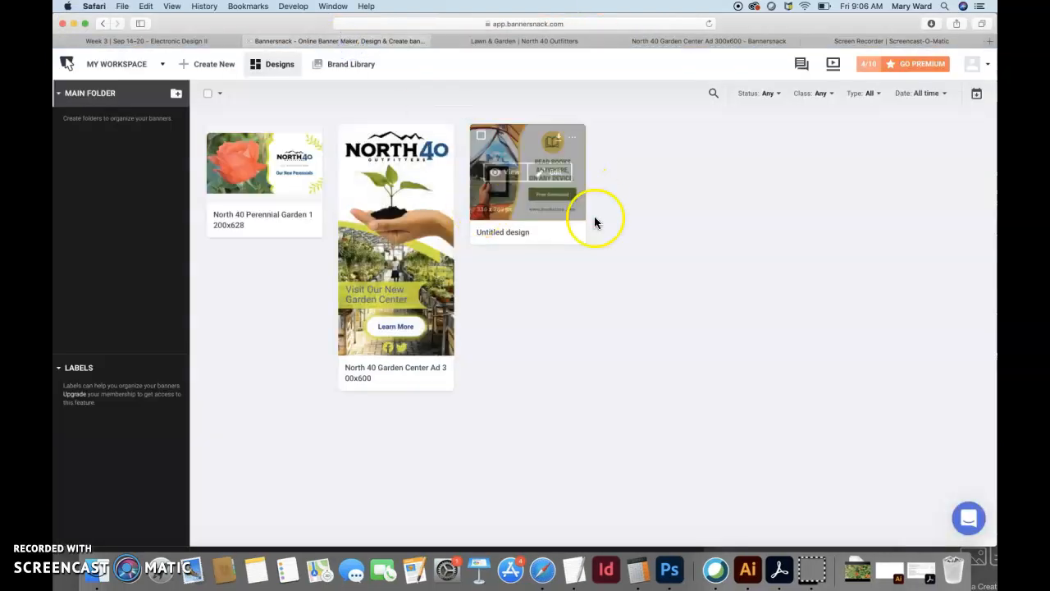
mouse_move(511, 182)
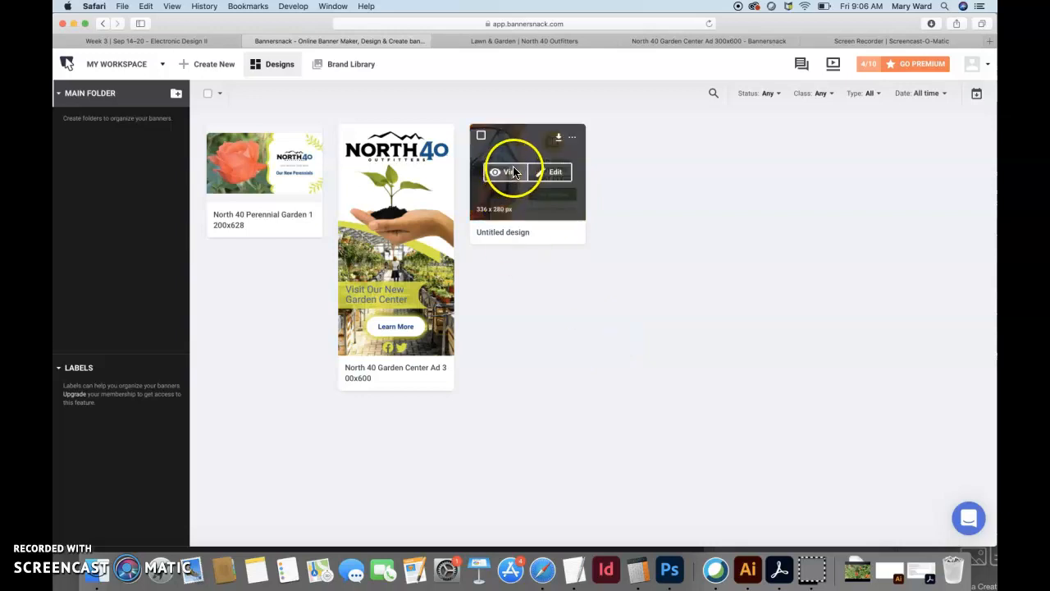
click(627, 297)
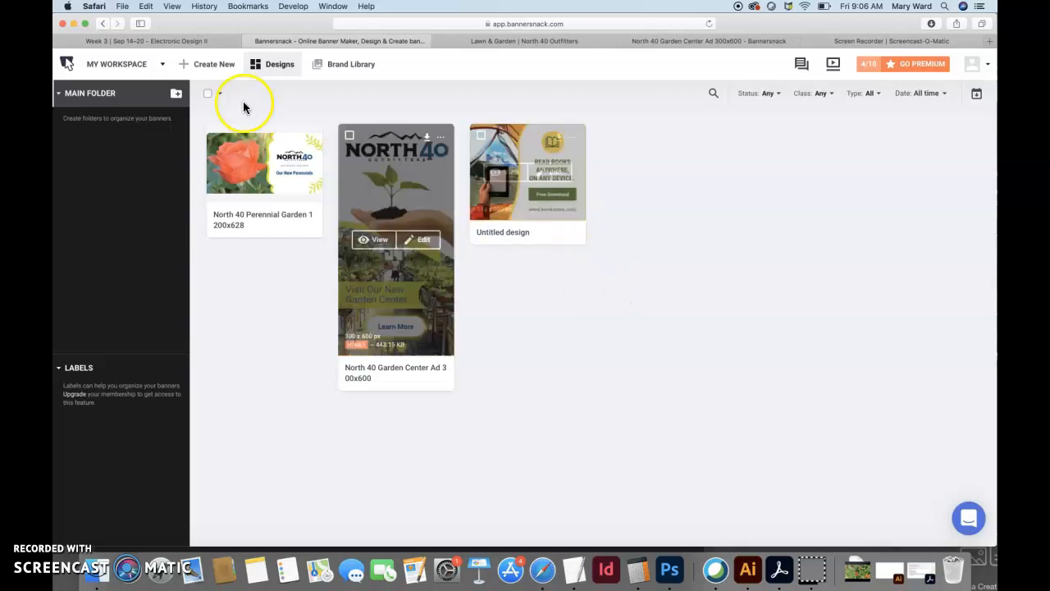
Step: Create a new single design in the Carousel format, 1080 x 1080 px
click(217, 66)
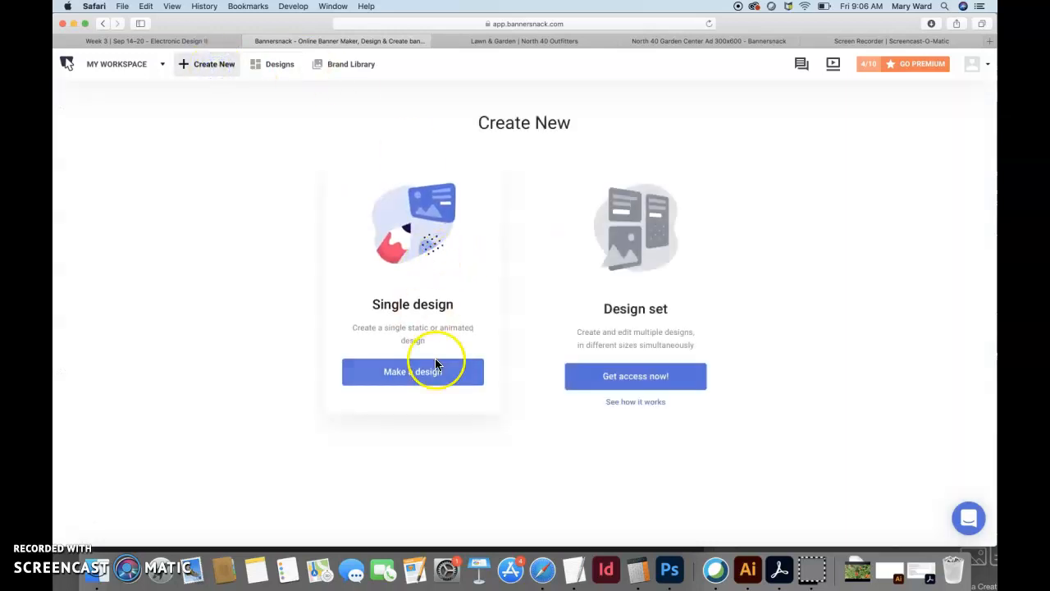
click(434, 368)
scroll(464, 446, down, 10)
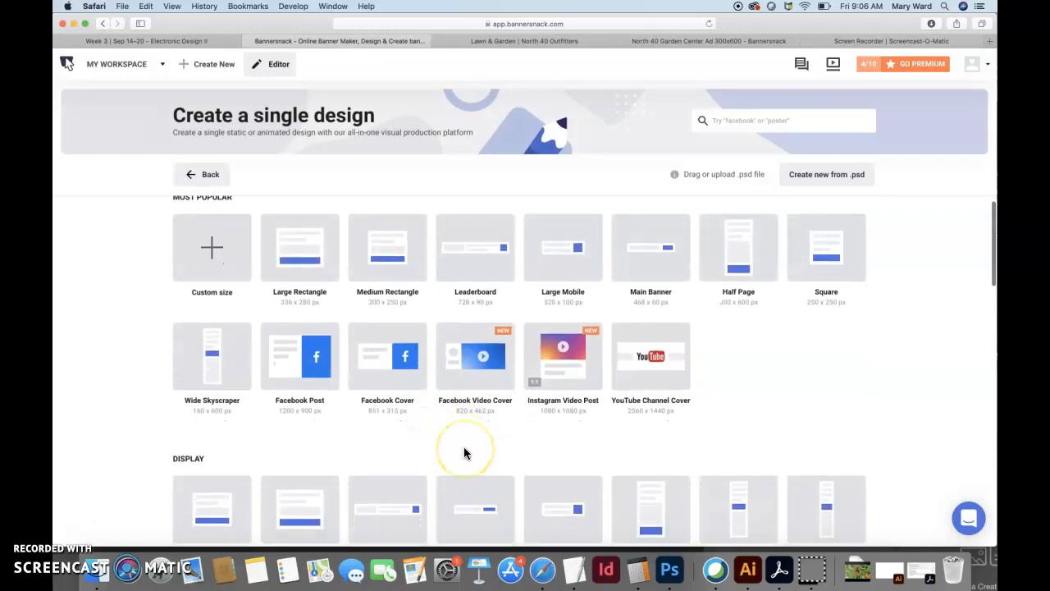
scroll(463, 451, down, 6)
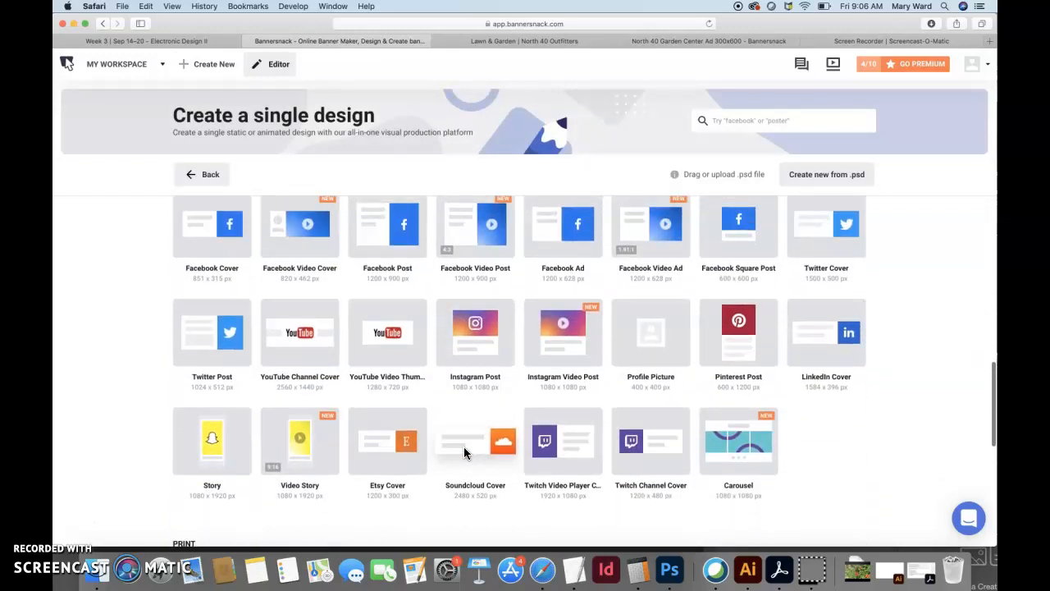
scroll(464, 452, down, 2)
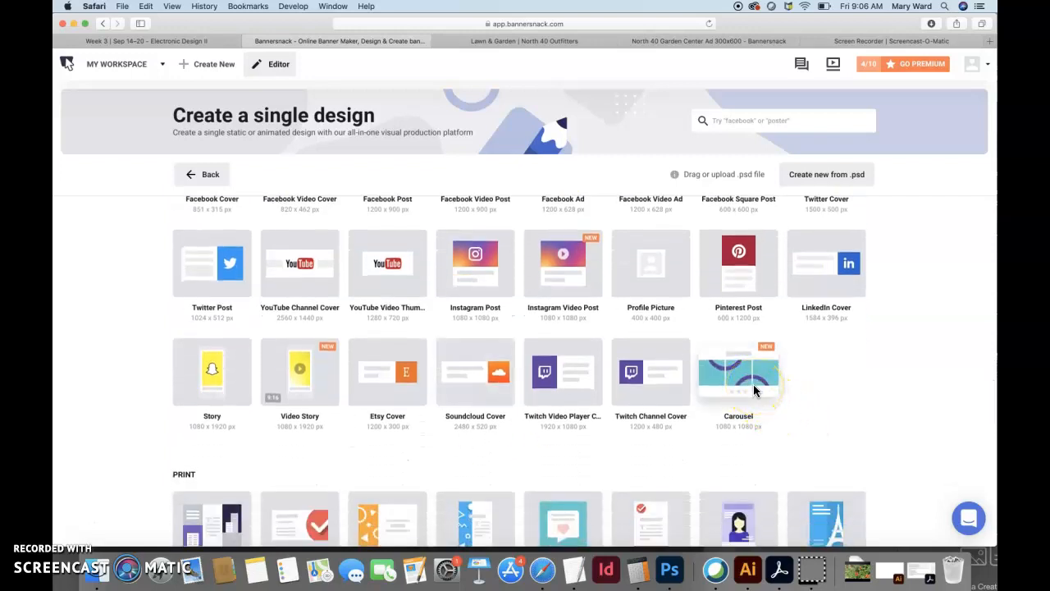
scroll(784, 422, down, 5)
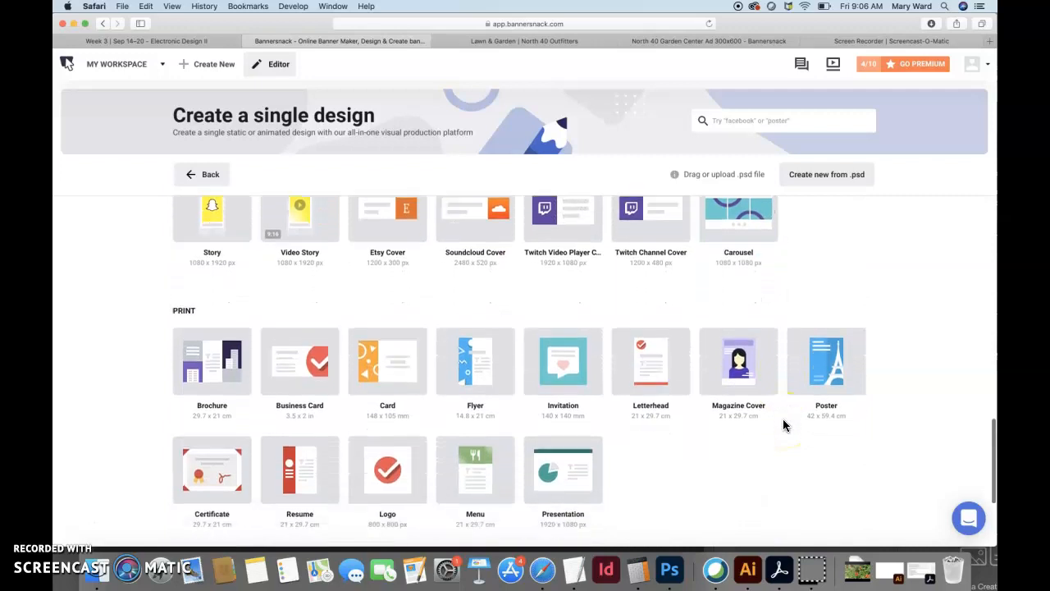
scroll(784, 424, down, 5)
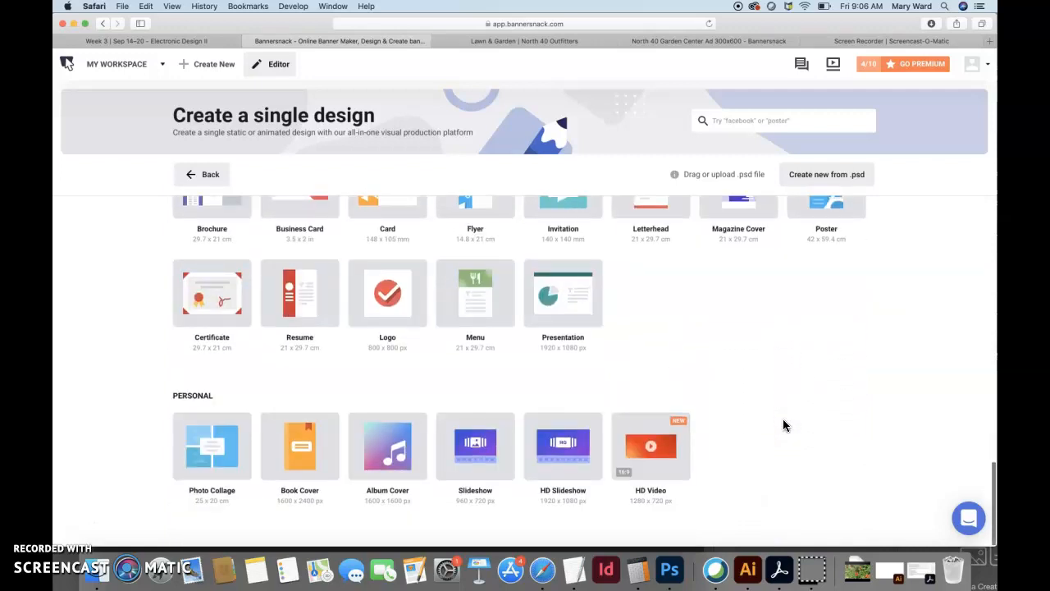
scroll(782, 418, up, 9)
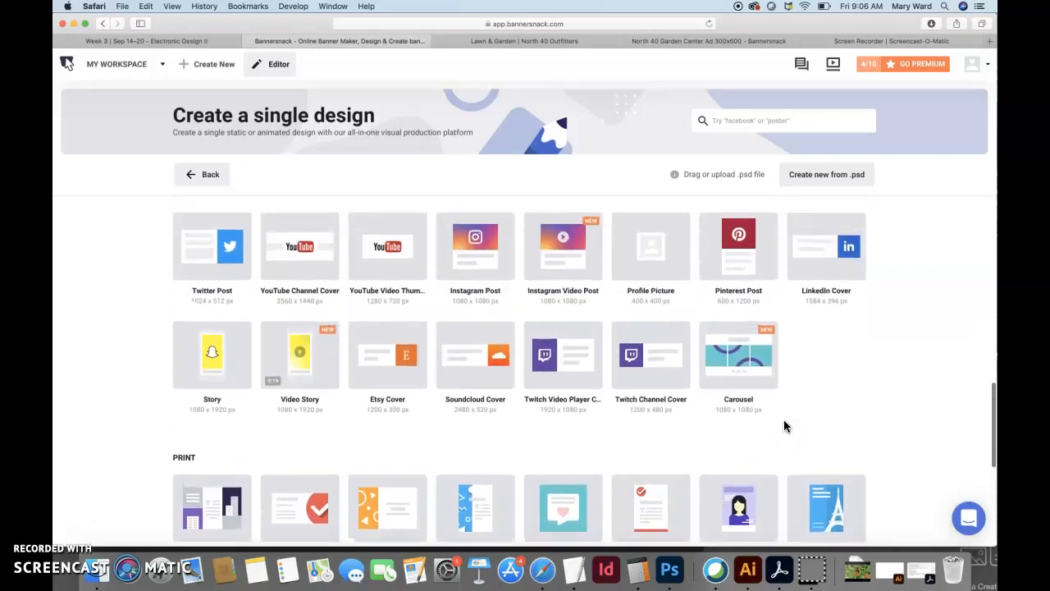
scroll(737, 346, up, 1)
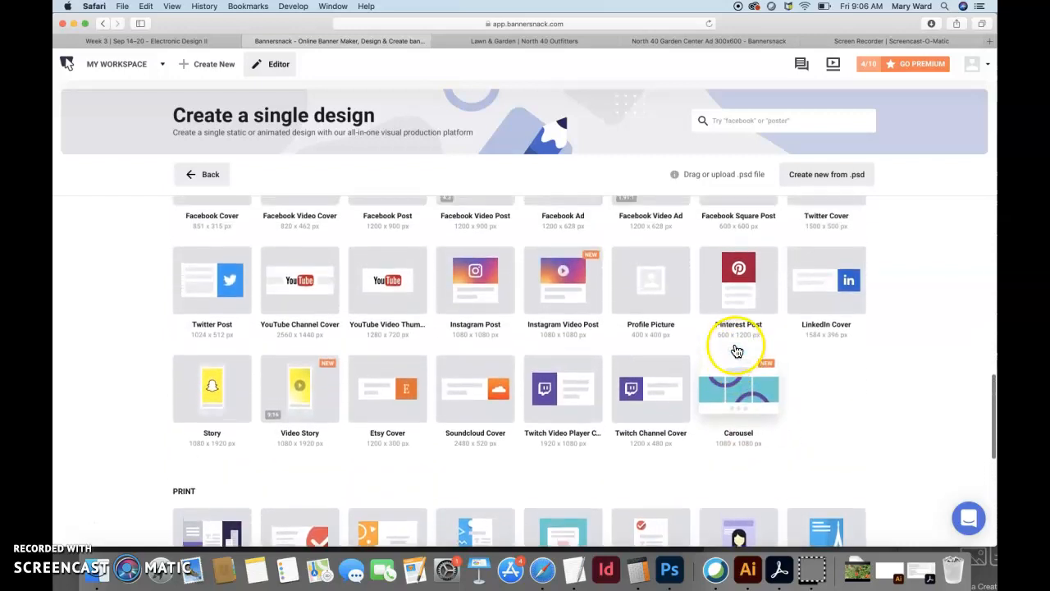
click(745, 406)
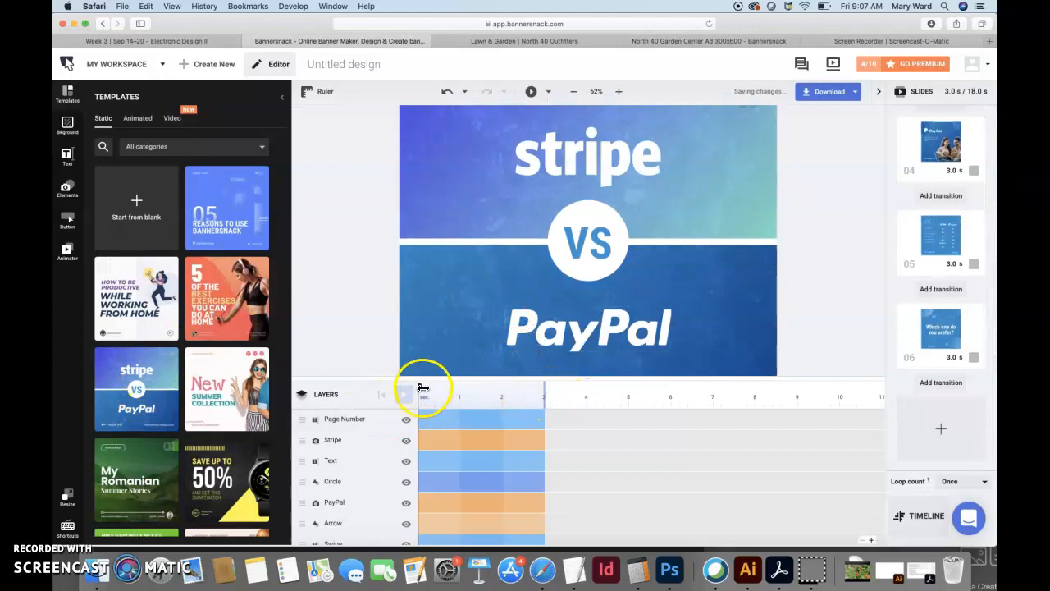
Step: View slides 05 and 06 of the Stripe vs PayPal carousel template
mouse_move(434, 387)
mouse_down()
mouse_move(535, 390)
mouse_move(416, 387)
mouse_up()
click(941, 247)
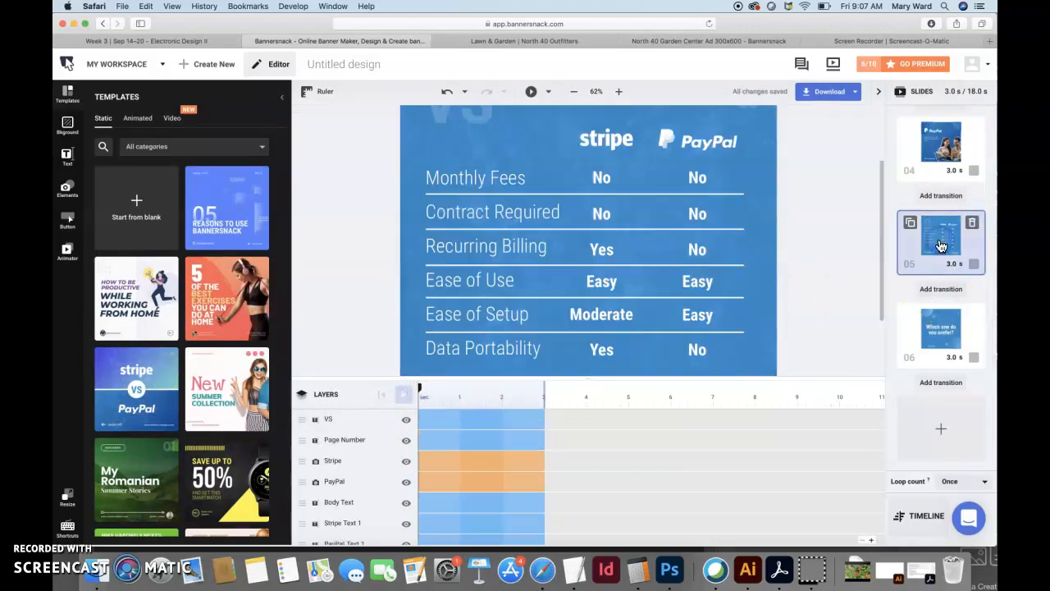
click(949, 331)
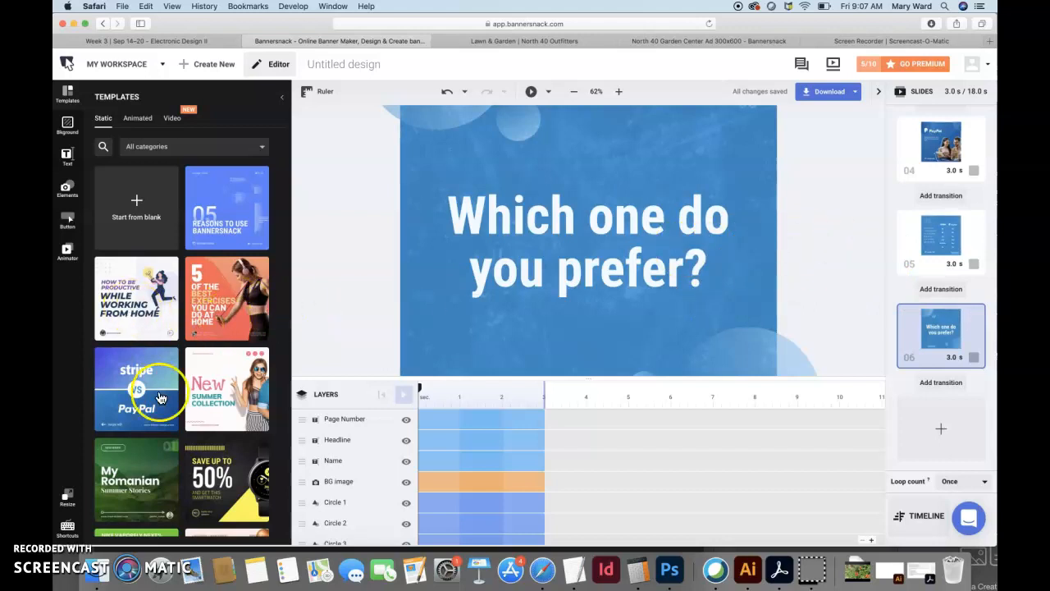
Step: Replace all slides with the green "Best Running Shoes" carousel template
scroll(161, 396, down, 6)
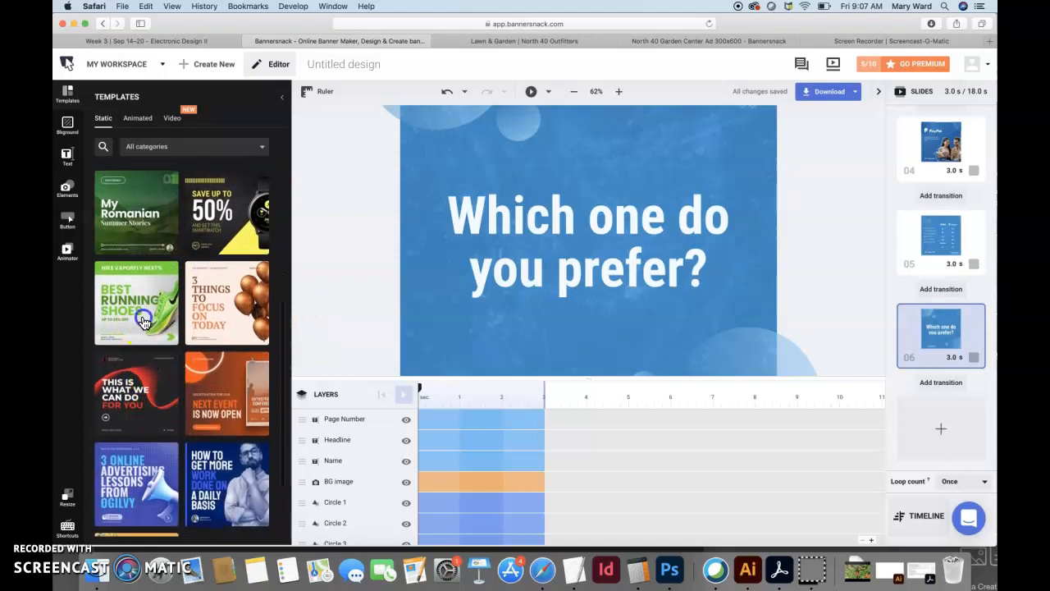
click(142, 321)
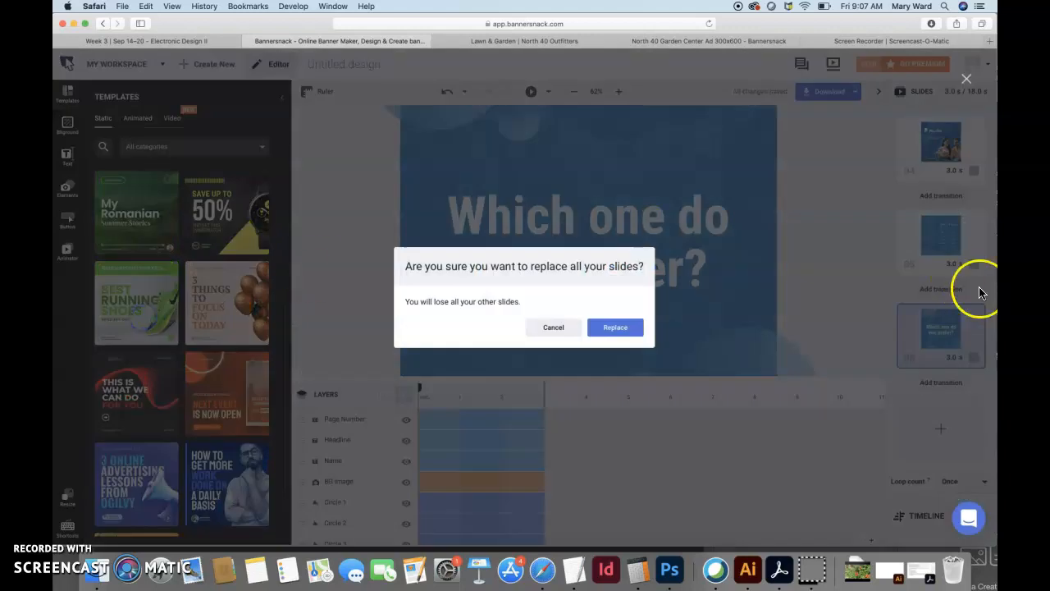
click(619, 328)
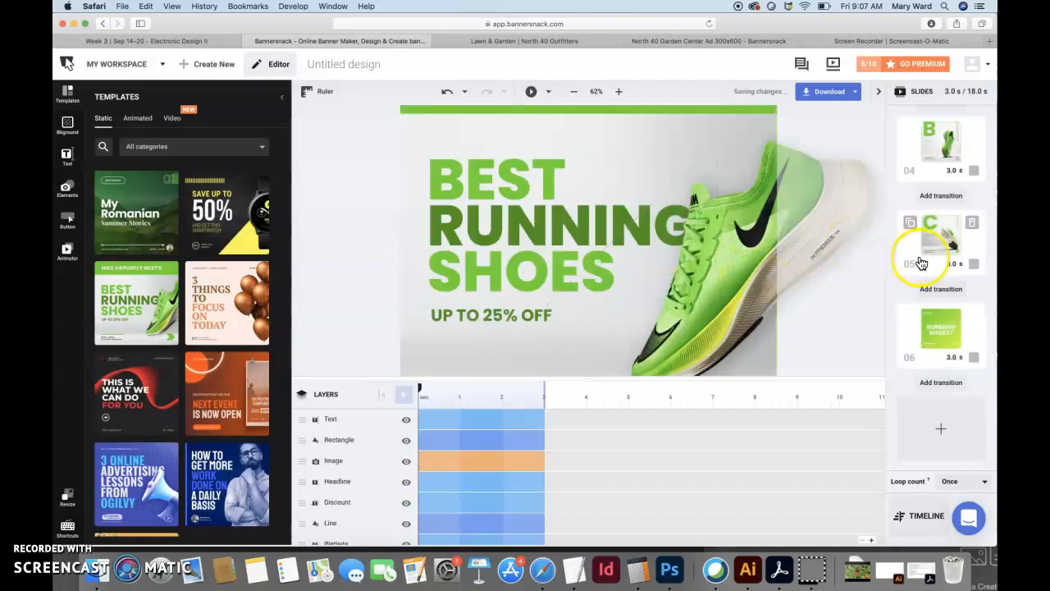
Step: View slides 05, 06 and 04 of the running shoes carousel
click(941, 244)
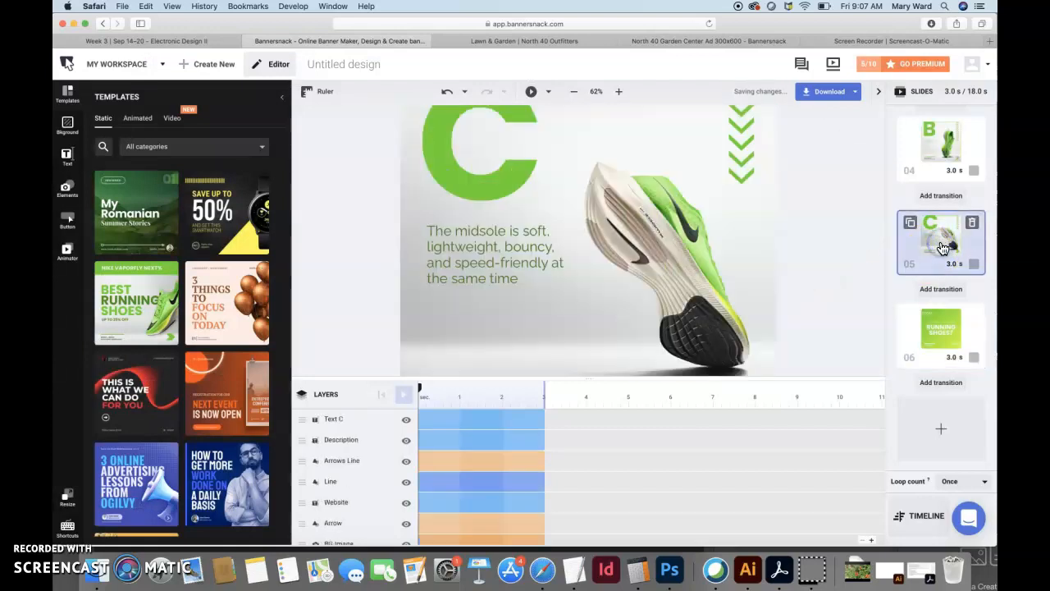
click(943, 334)
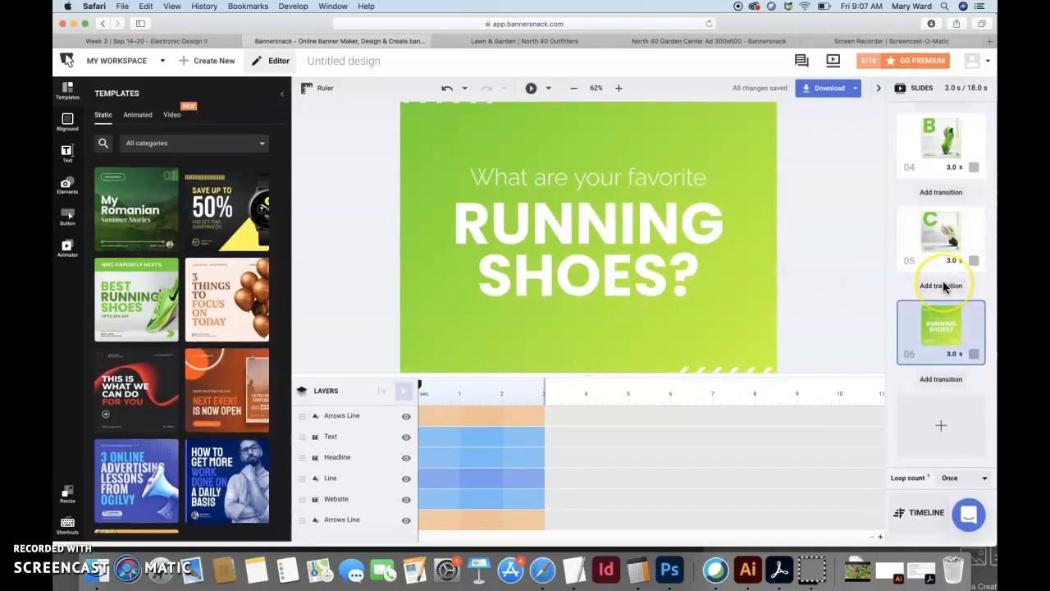
click(939, 158)
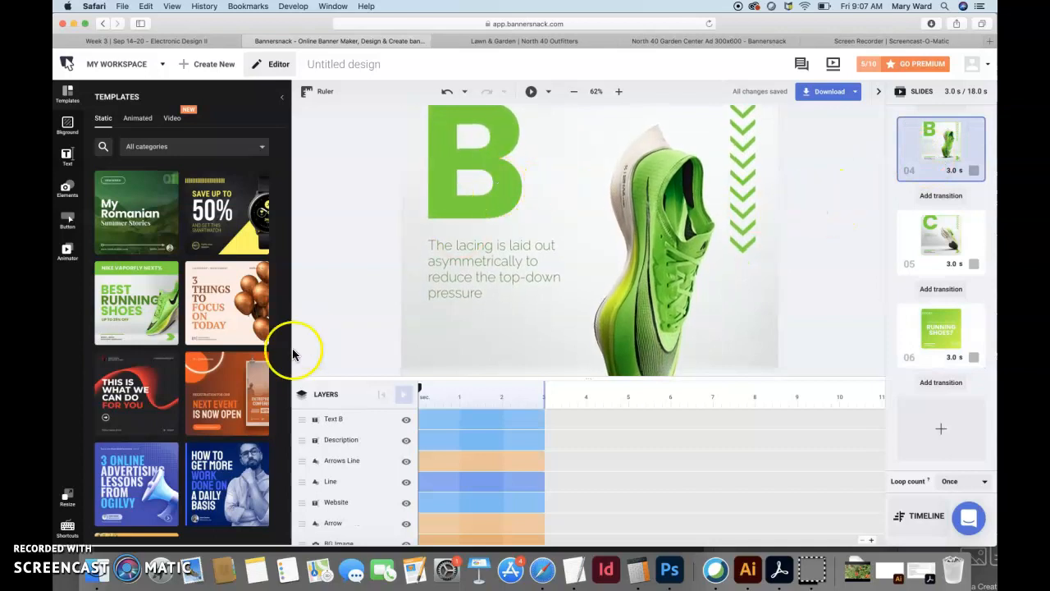
Step: Replace all slides with the black and yellow "Save up to 50%" smartwatch carousel template
scroll(184, 410, down, 2)
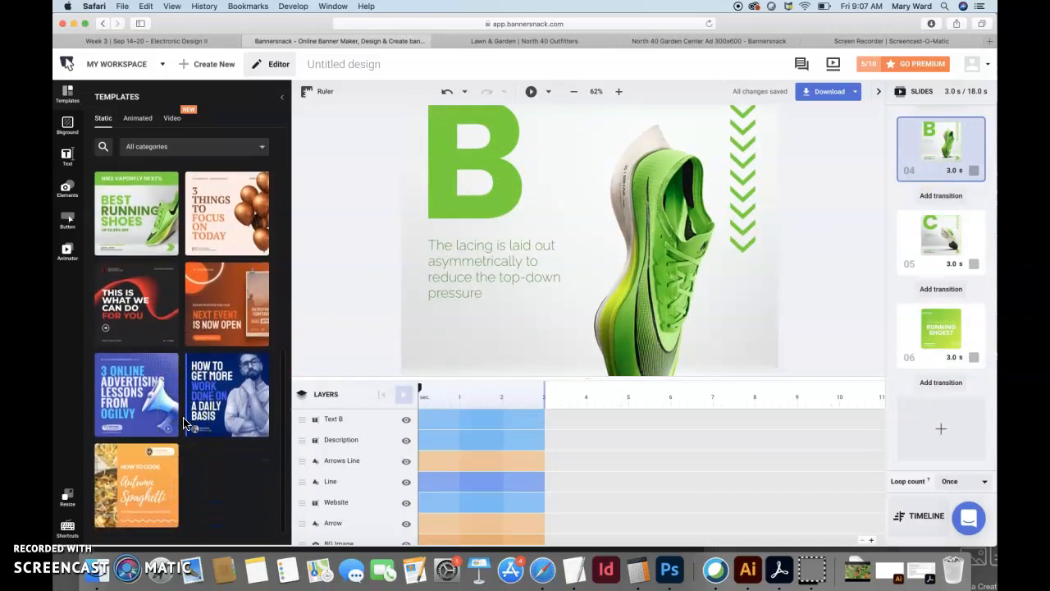
scroll(185, 422, up, 8)
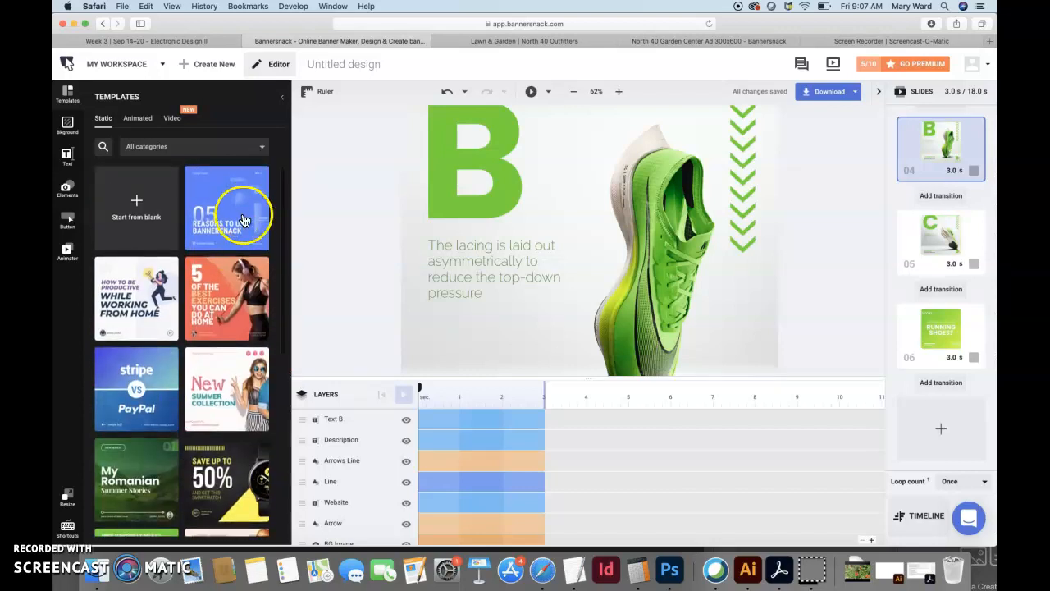
scroll(186, 361, down, 4)
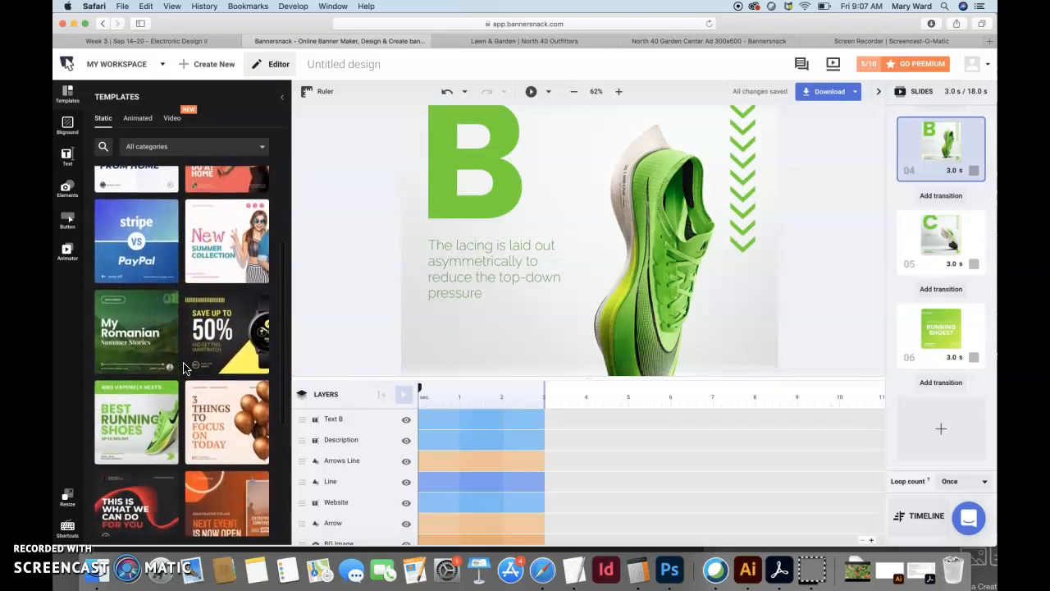
click(237, 340)
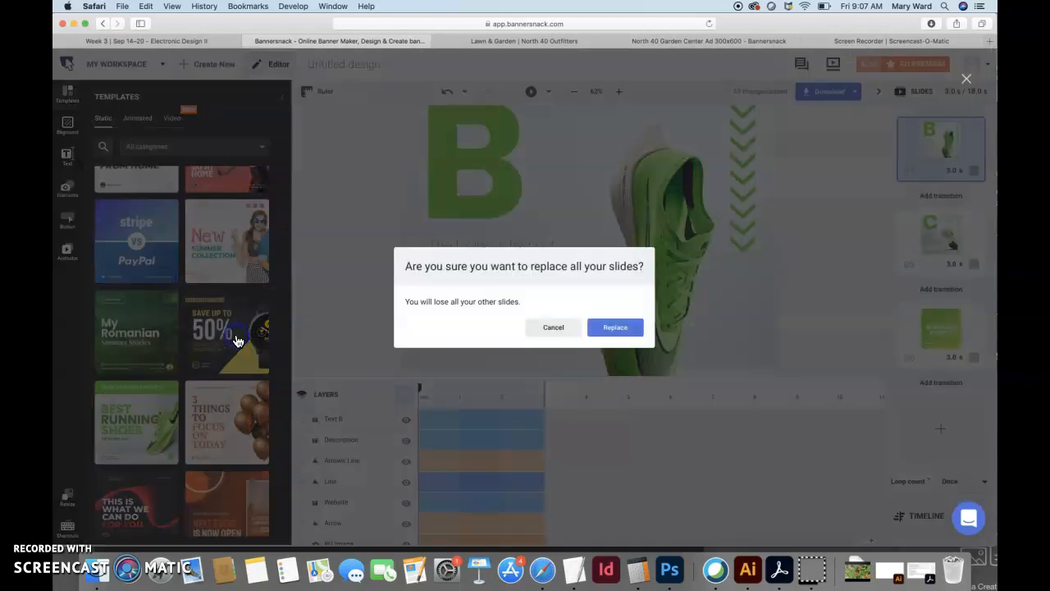
click(632, 329)
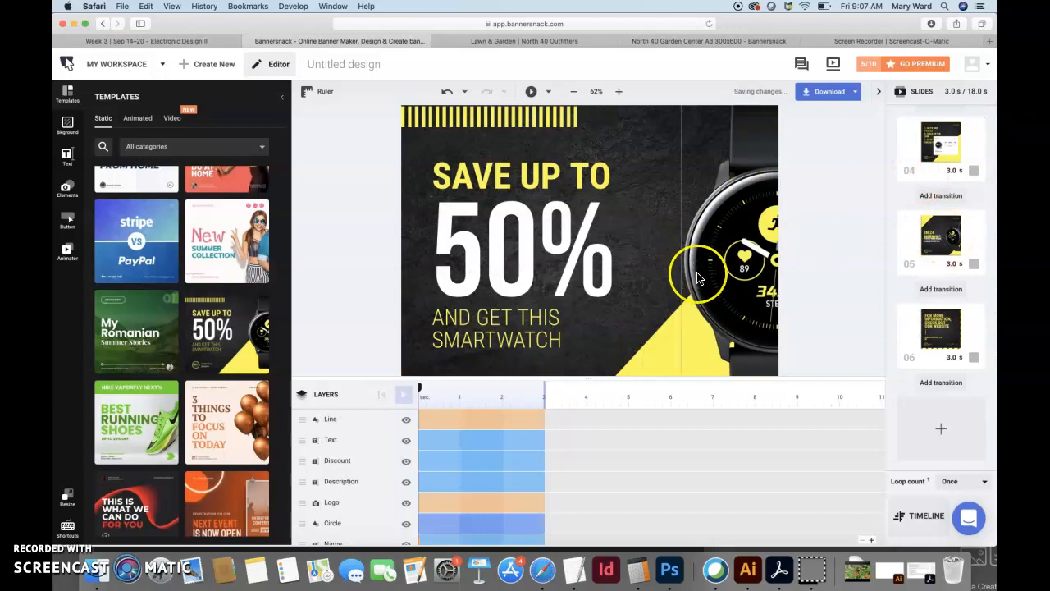
Step: Look through slides 04 to 06 of the smartwatch carousel, dismissing the McAfee alert without opening System Preferences
scroll(698, 279, down, 4)
scroll(698, 279, up, 3)
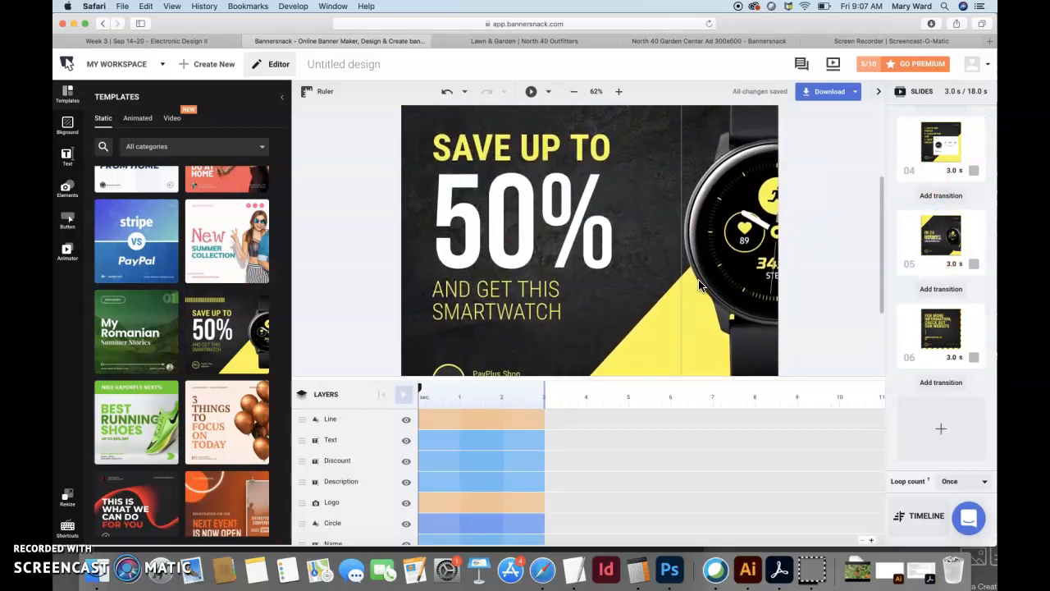
click(947, 245)
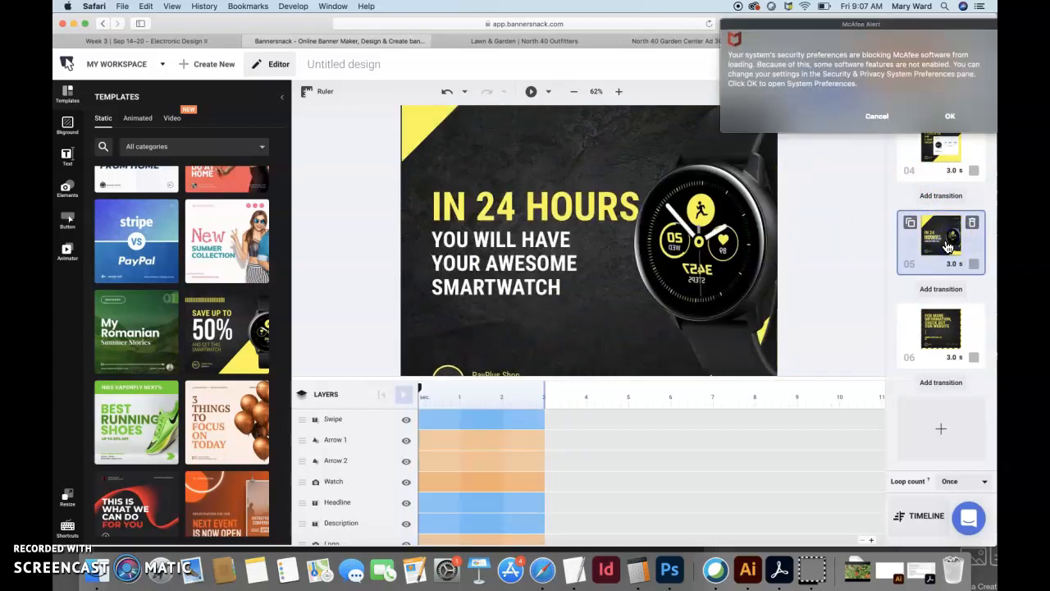
click(877, 117)
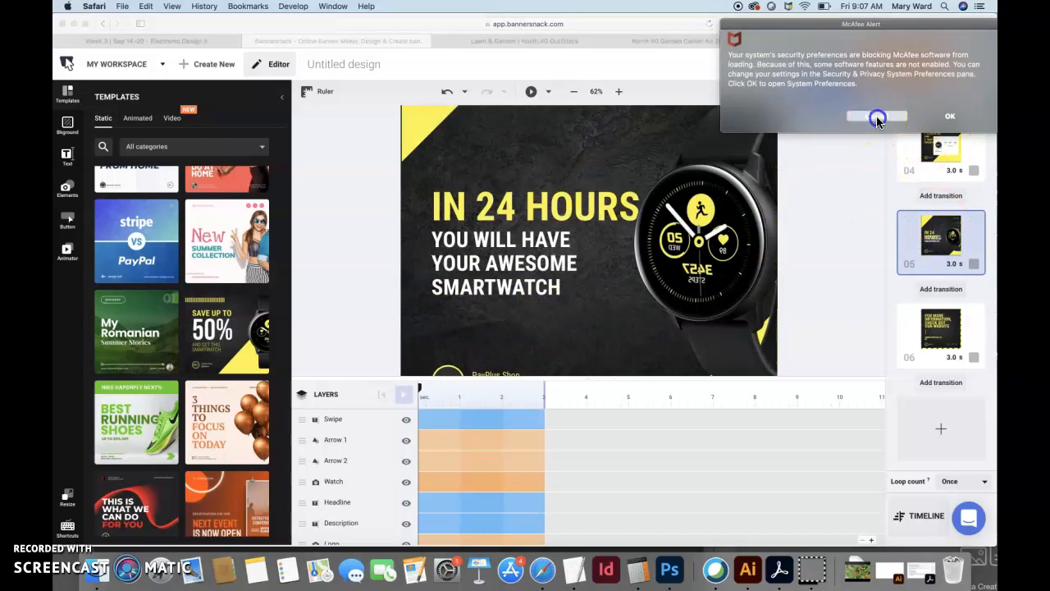
click(942, 336)
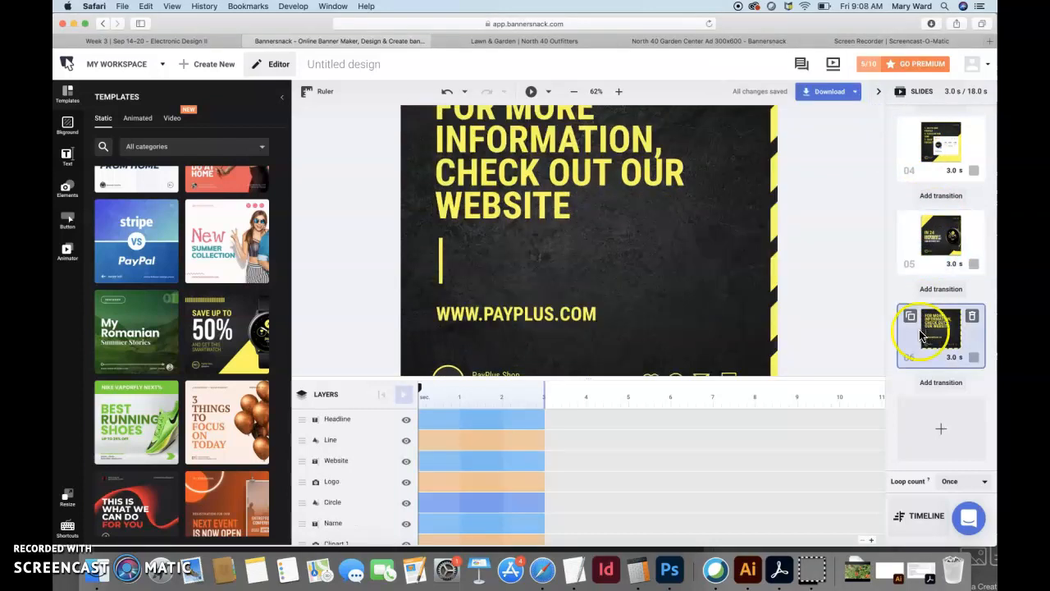
click(943, 236)
click(943, 151)
click(935, 250)
click(937, 327)
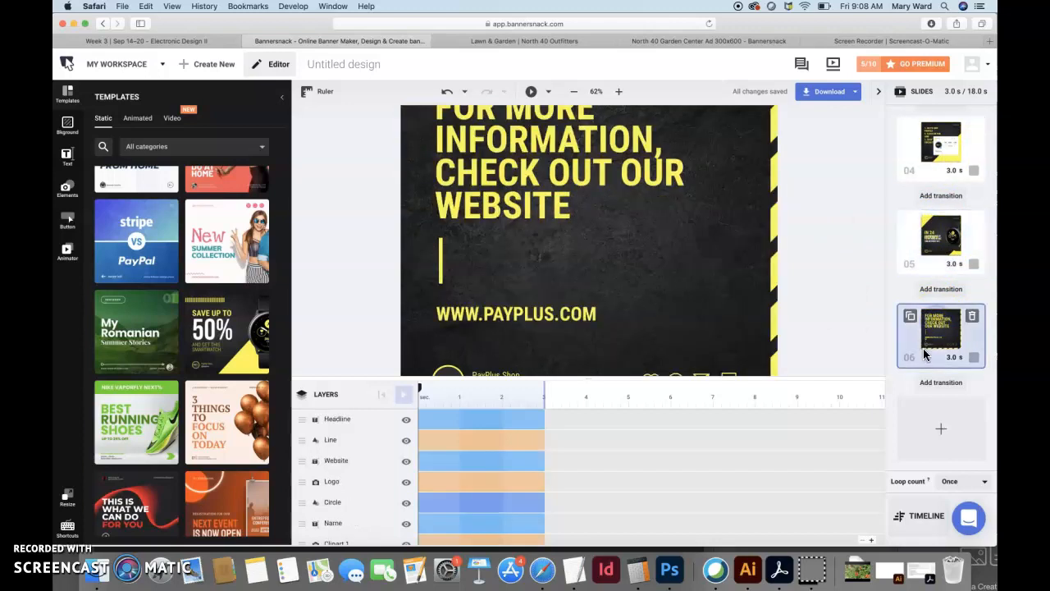
Step: Return to slide 01 of the smartwatch carousel and show it on the canvas
scroll(928, 152, up, 5)
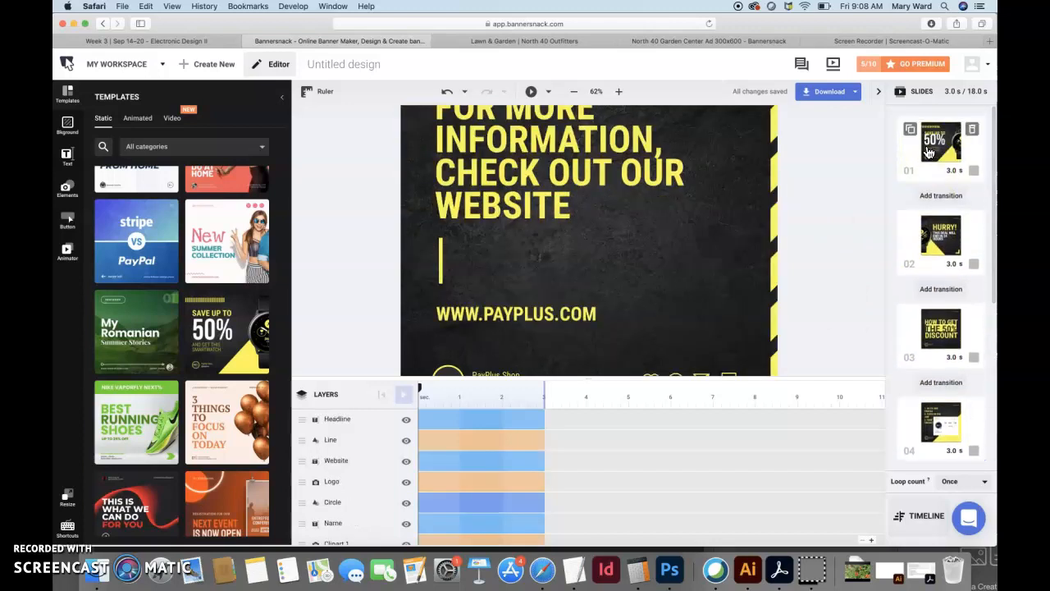
click(929, 153)
scroll(935, 238, down, 1)
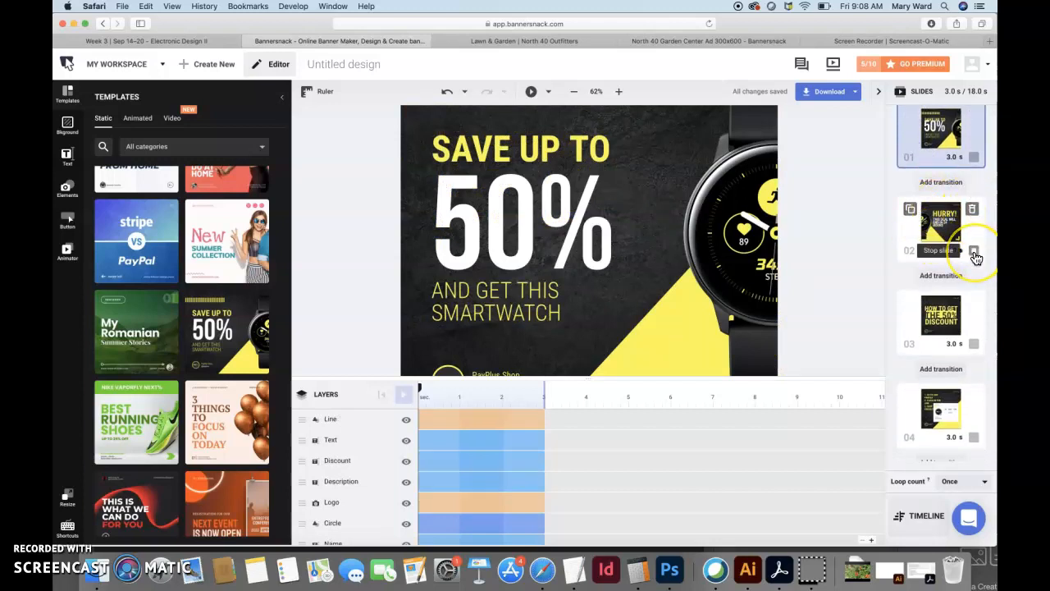
scroll(964, 213, up, 1)
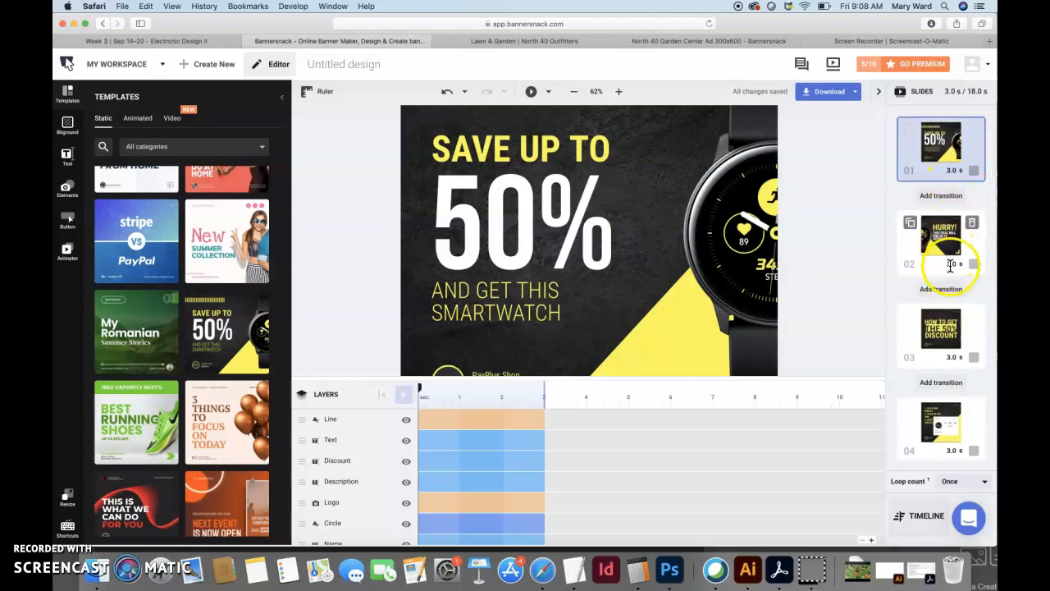
Step: Recolor the "SAVE UP TO" text on slide 01 with the recent yellow-green #d5e60b
click(825, 280)
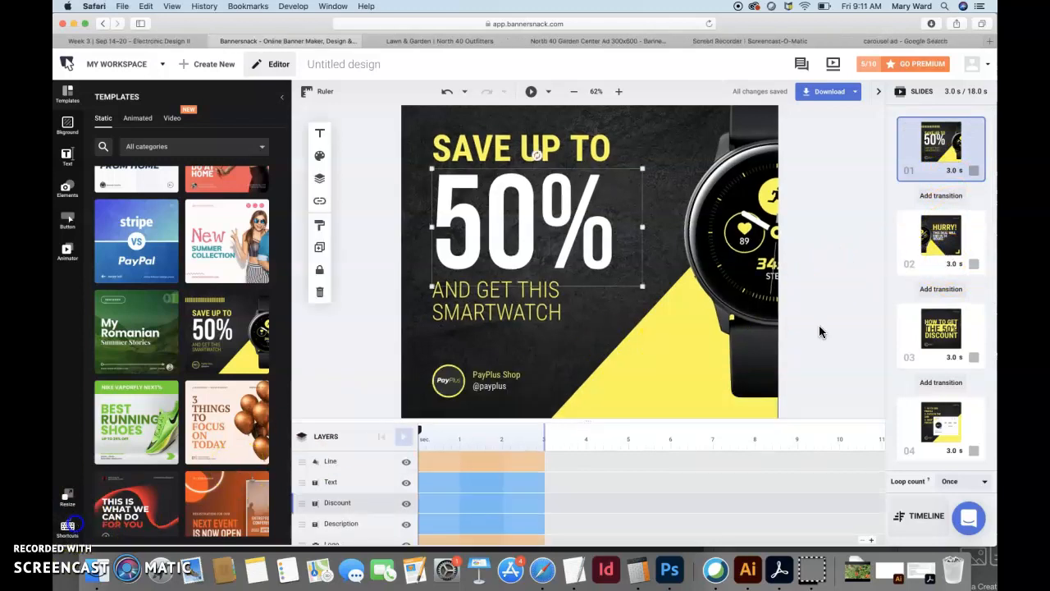
click(623, 210)
double_click(585, 146)
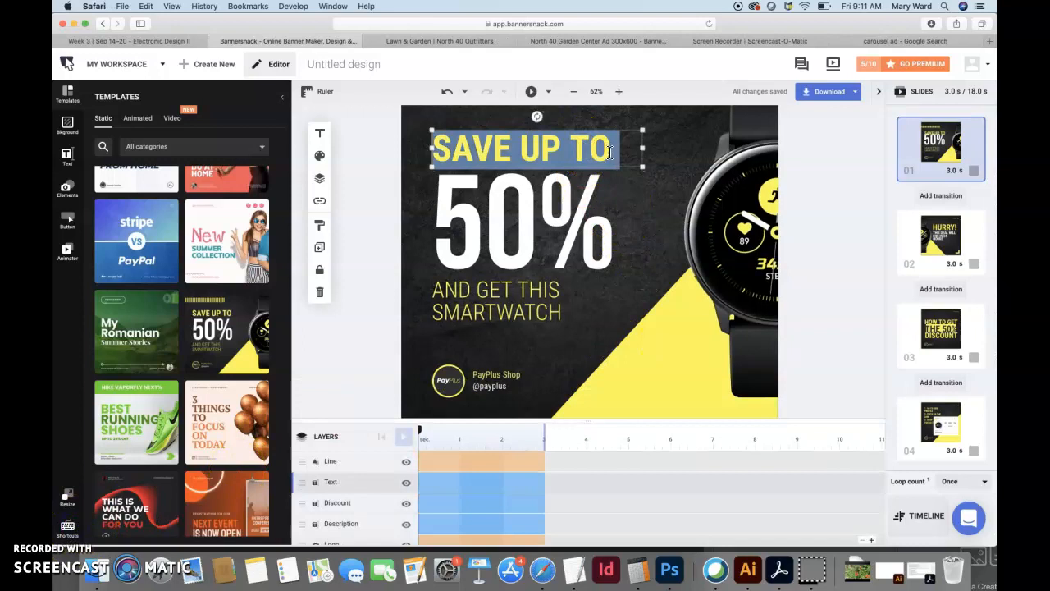
click(329, 138)
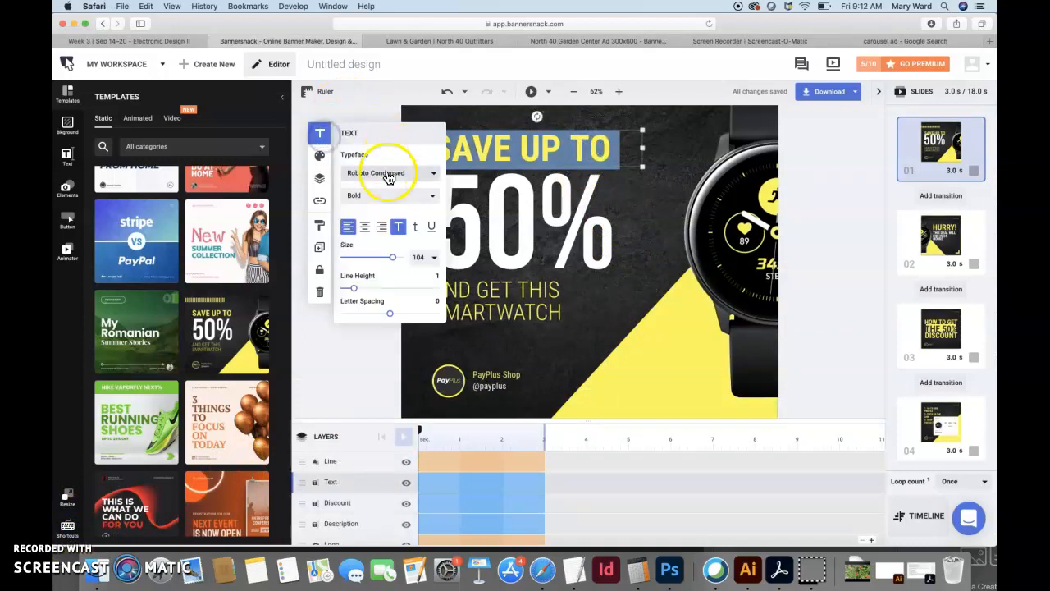
click(320, 155)
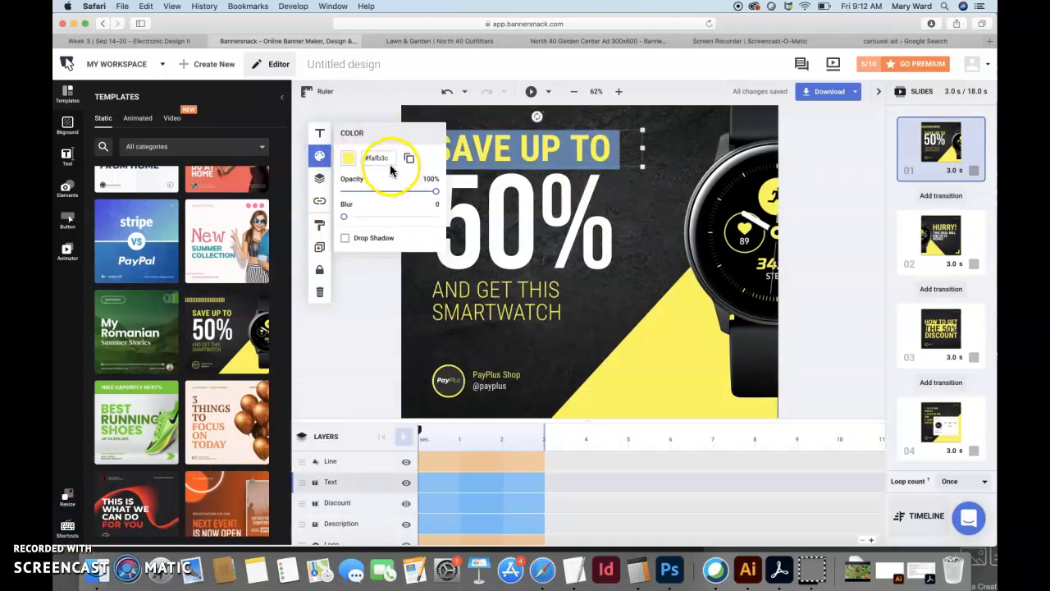
click(345, 156)
click(469, 228)
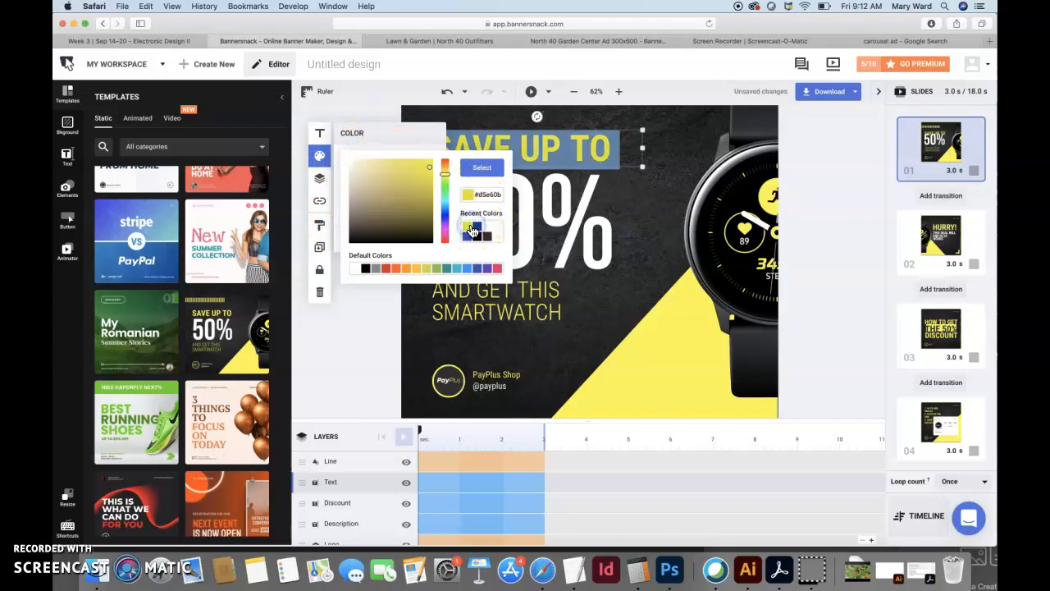
click(481, 168)
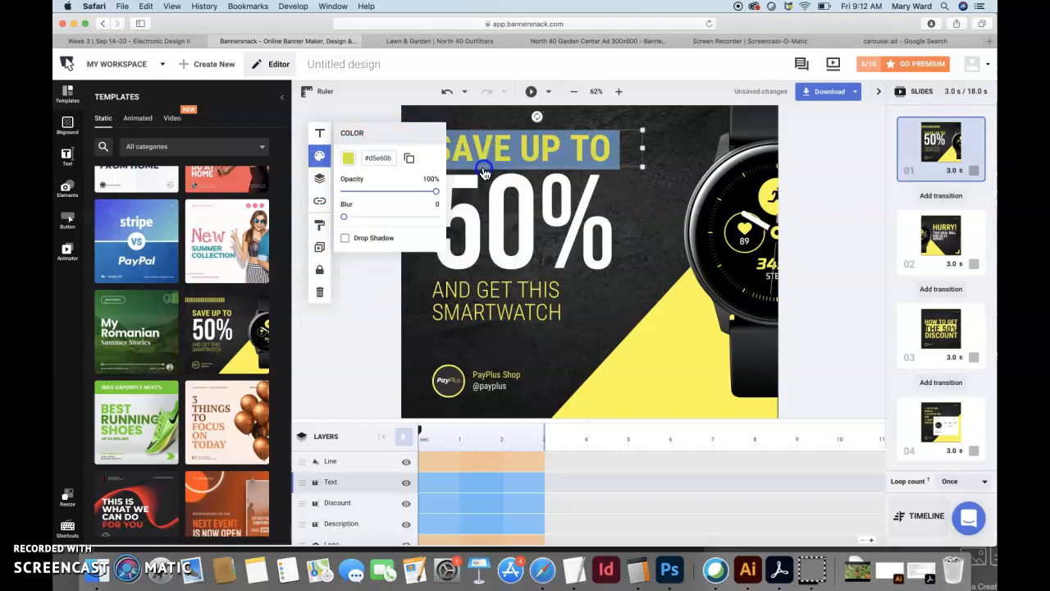
Step: Recolor the "AND GET THIS SMARTWATCH" text with the same recent yellow-green
click(534, 314)
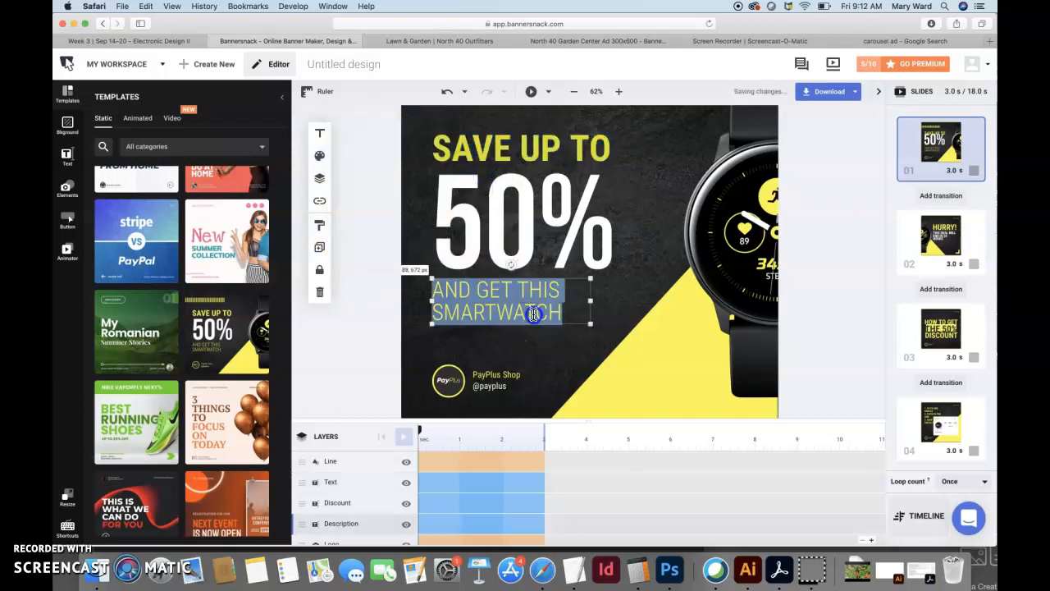
click(320, 157)
click(347, 157)
click(467, 226)
click(399, 336)
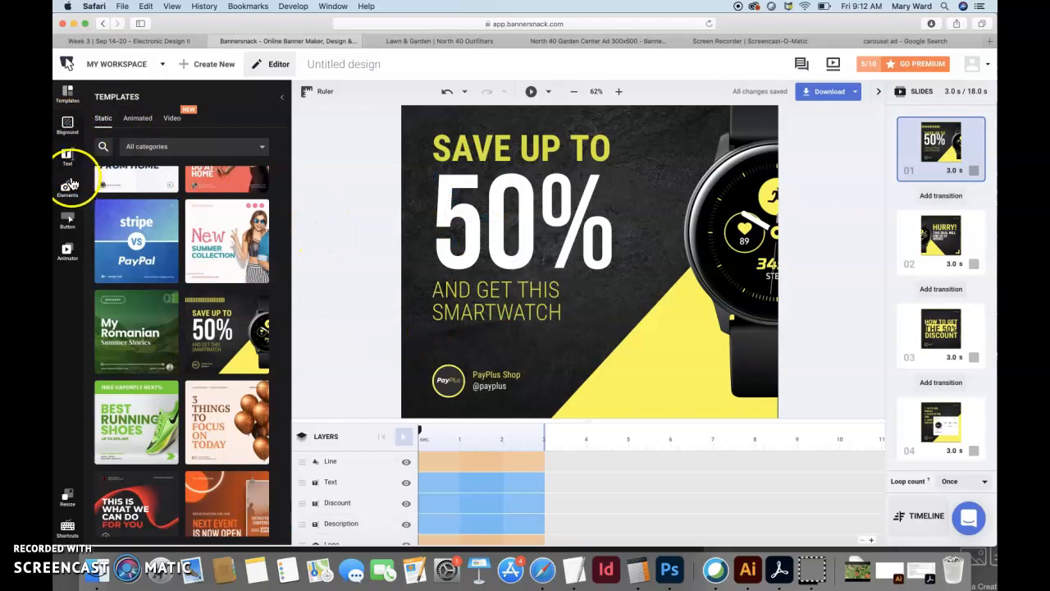
Step: Add the North 40 Outfitters logo from the uploaded images to slide 01 and shrink it to about half the slide's width
click(69, 187)
click(127, 174)
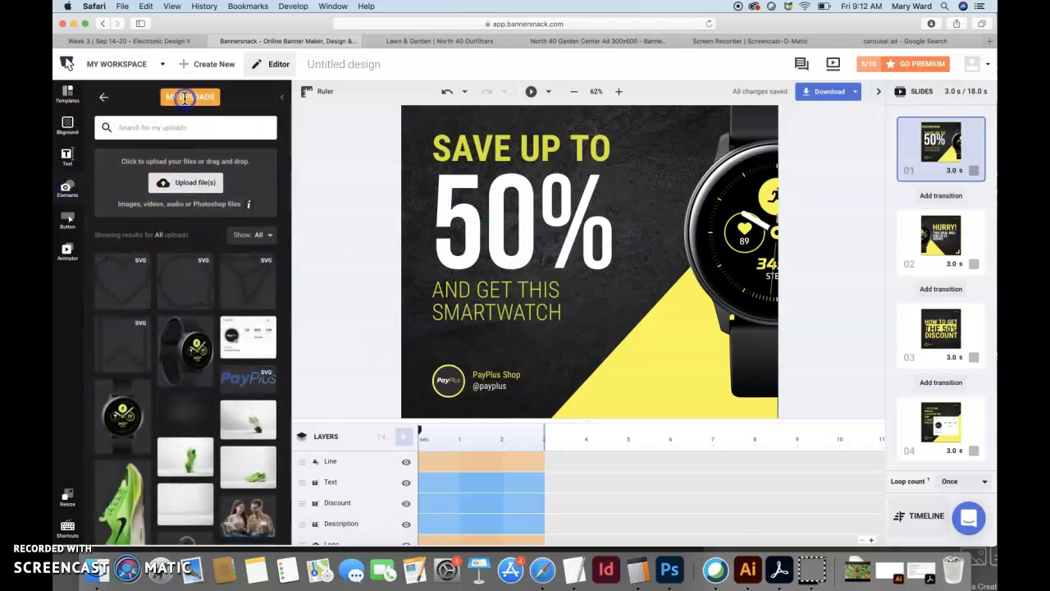
click(104, 100)
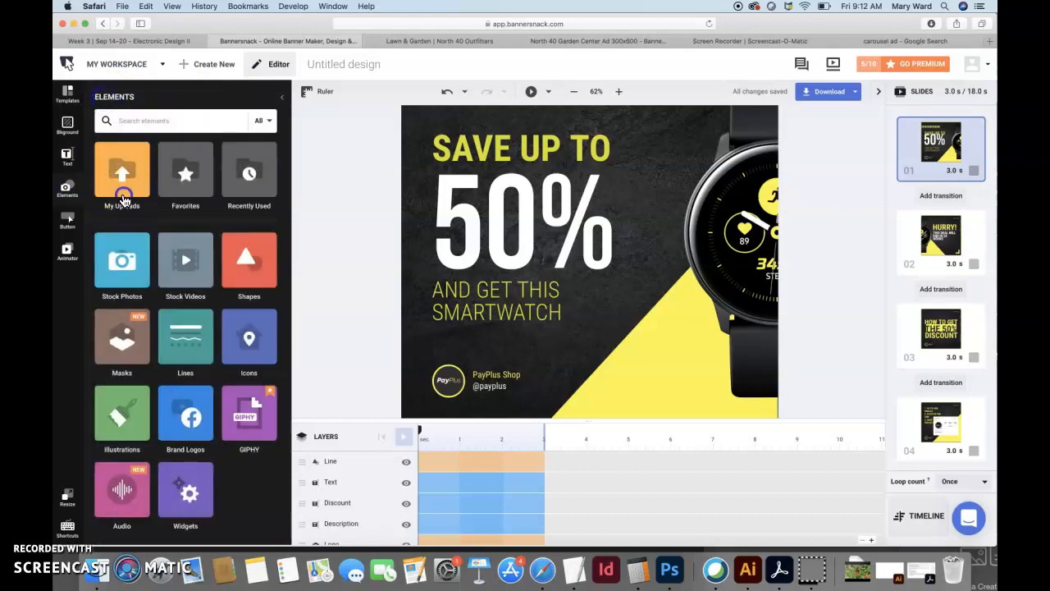
click(116, 190)
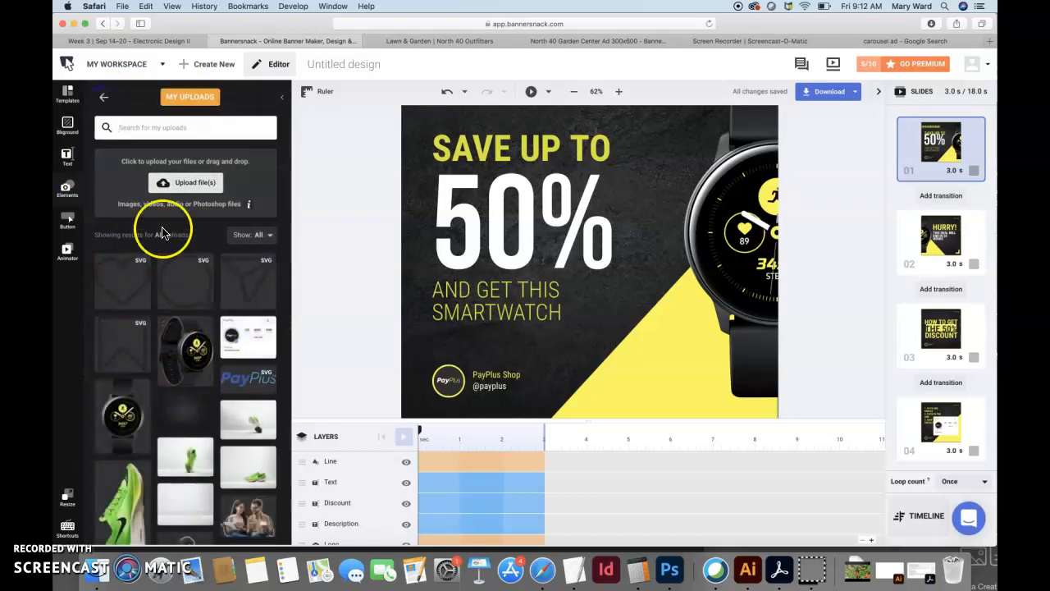
scroll(197, 266, down, 10)
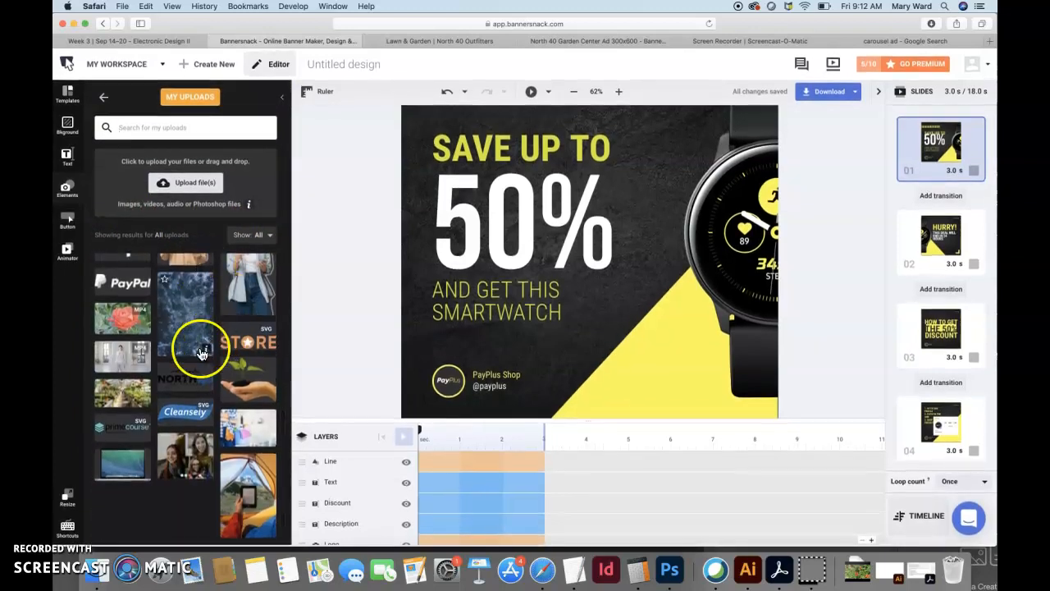
click(199, 376)
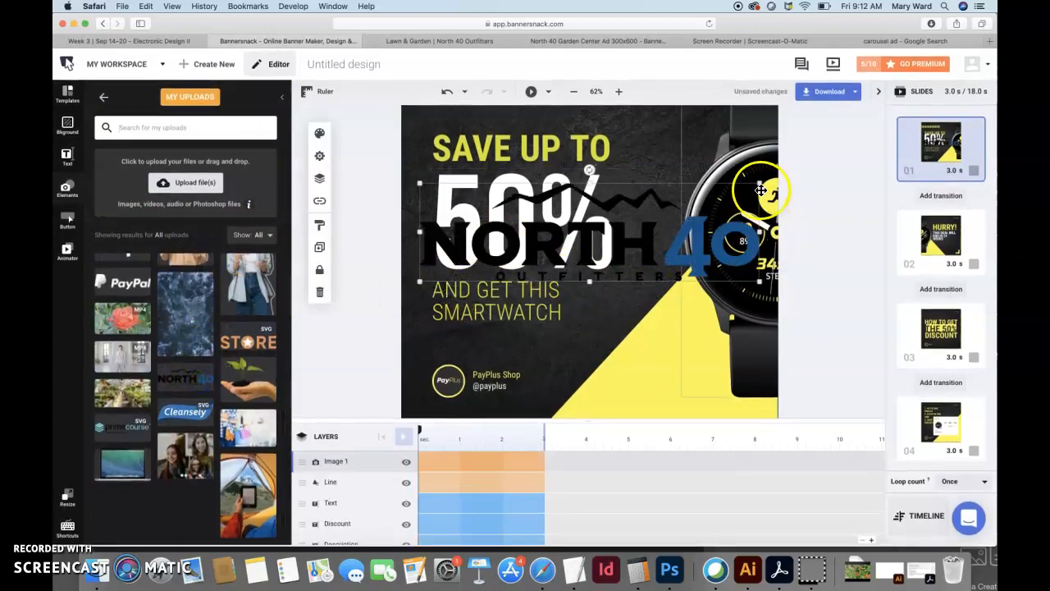
drag(763, 181, 605, 303)
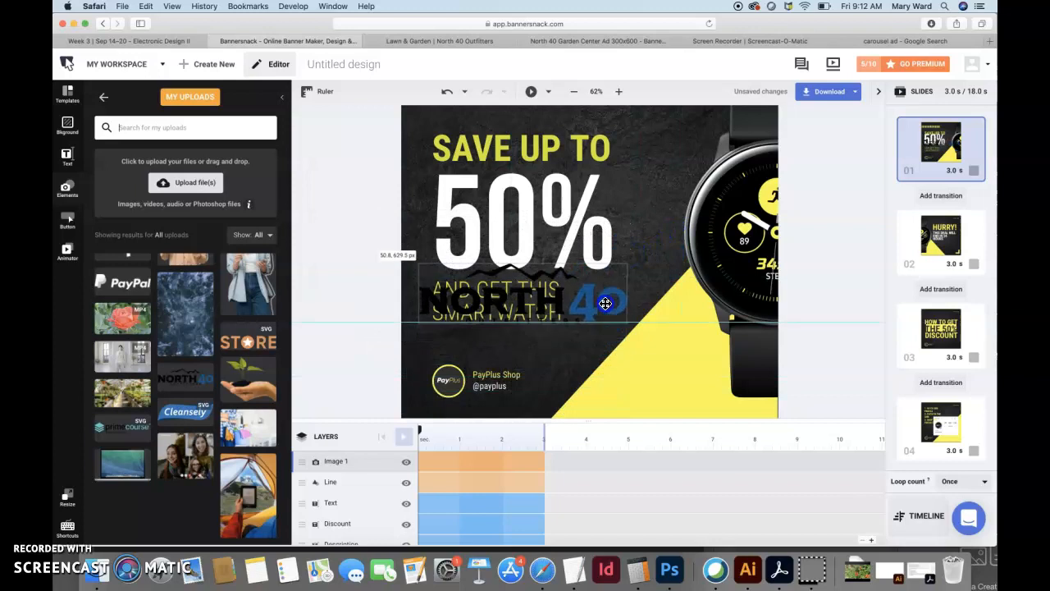
Step: Delete the PayPlus shop name, logo and circle, and move the North 40 logo into their place below the smartwatch text
click(511, 381)
key(BackSpace)
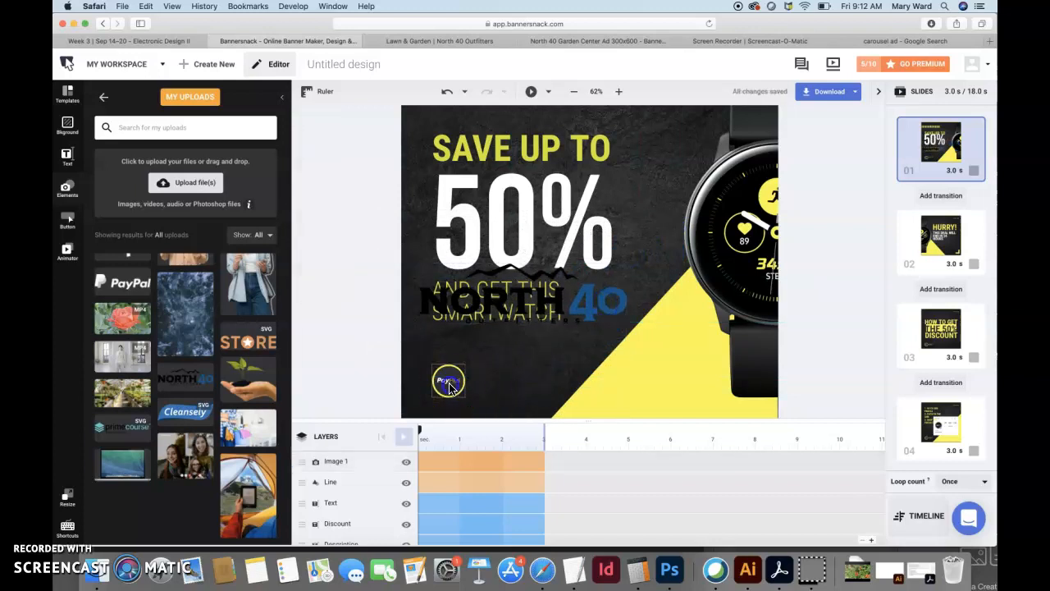
click(449, 383)
key(BackSpace)
click(446, 382)
key(BackSpace)
drag(464, 334, 475, 388)
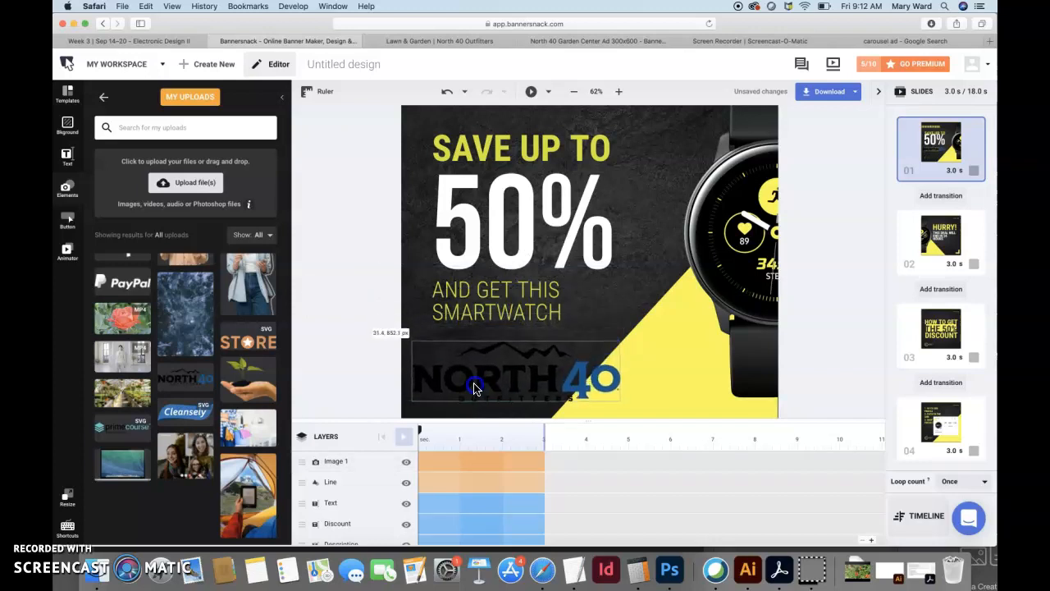
Step: Recolor the large yellow triangle behind the watch with the recent yellow-green
click(619, 399)
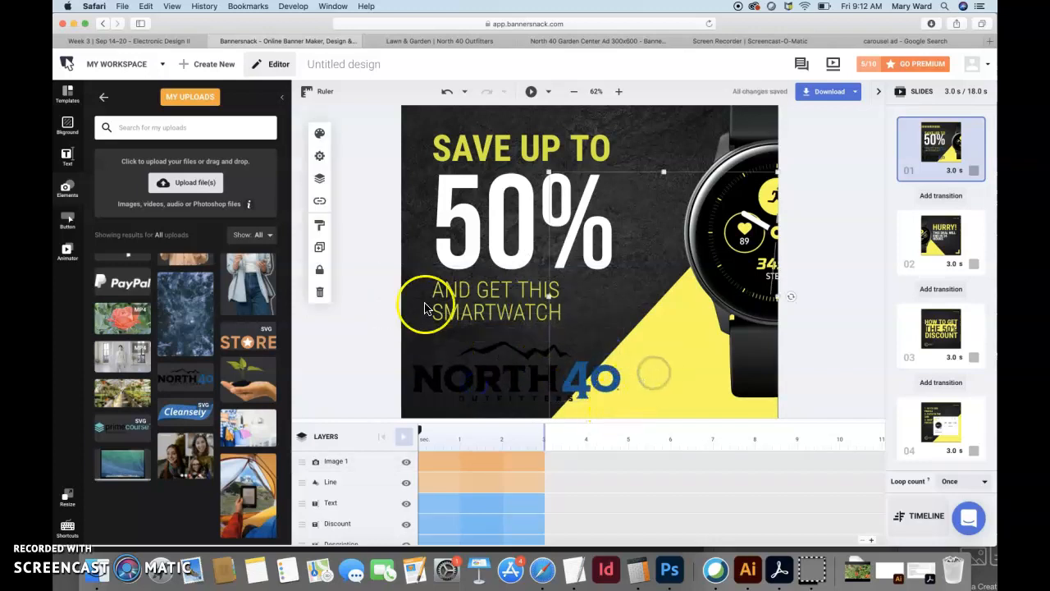
click(319, 133)
click(356, 158)
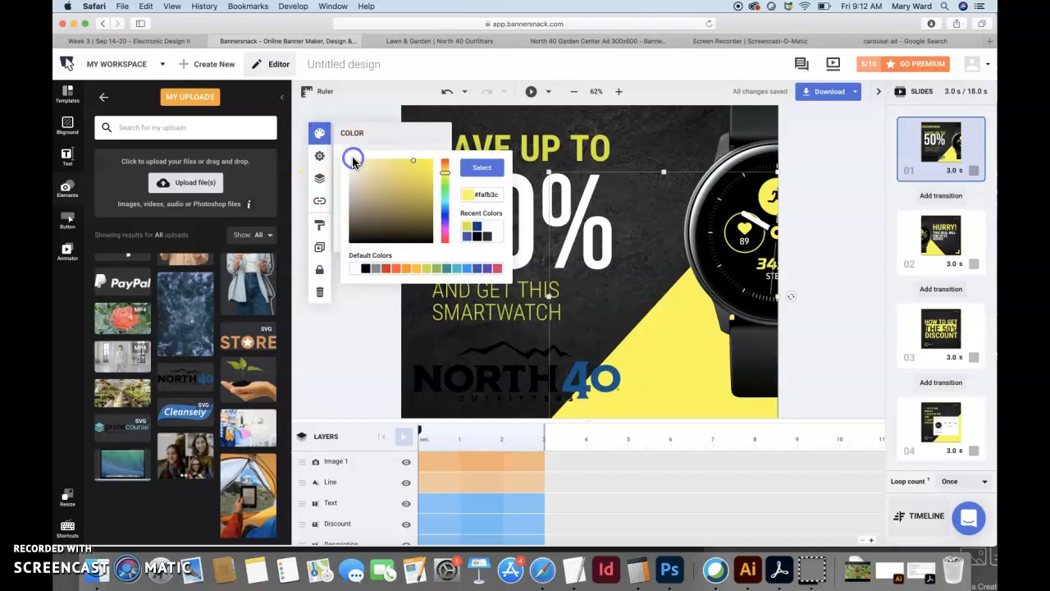
click(344, 352)
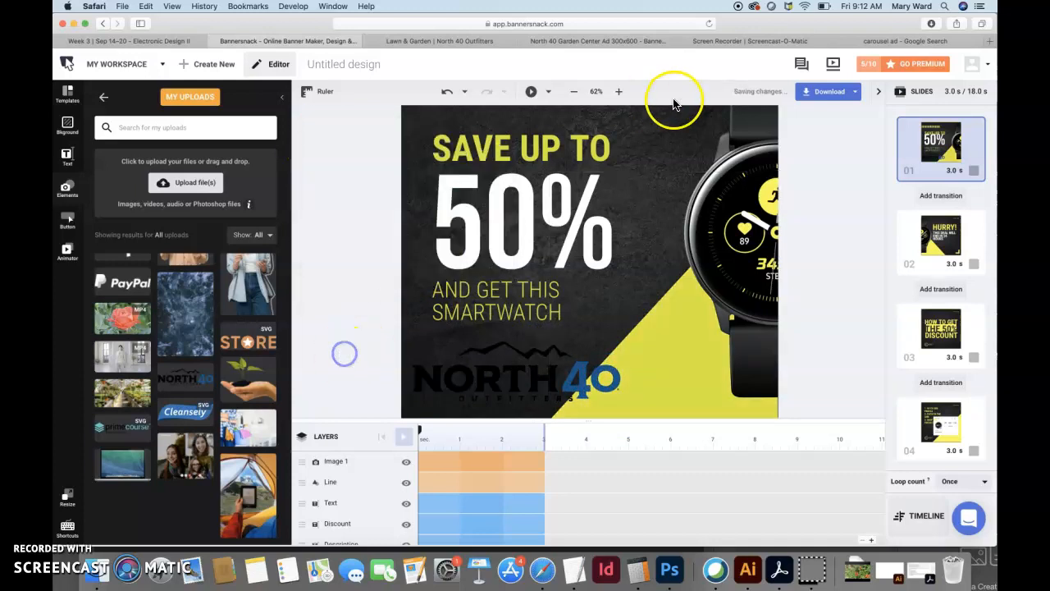
Step: Try moving the dark textured background image on slide 01, and undo the moves
click(664, 123)
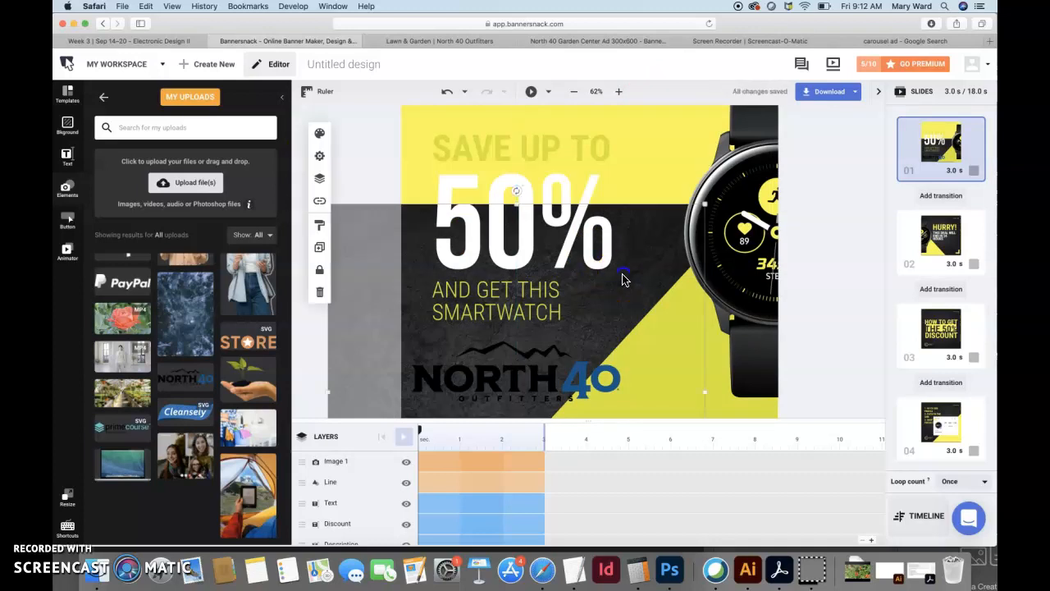
drag(621, 279, 655, 230)
key(super+z)
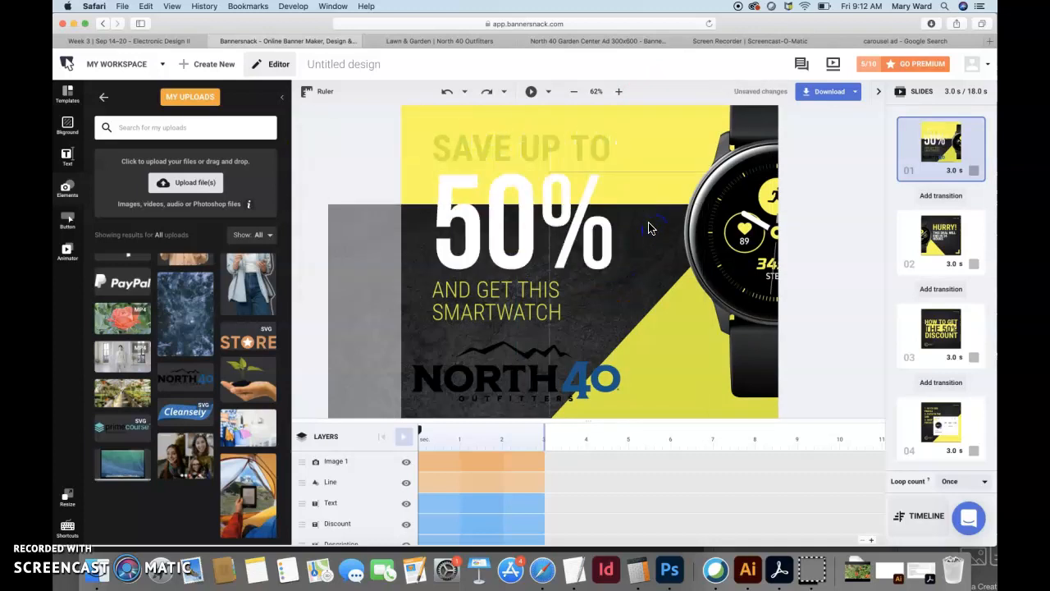
click(649, 243)
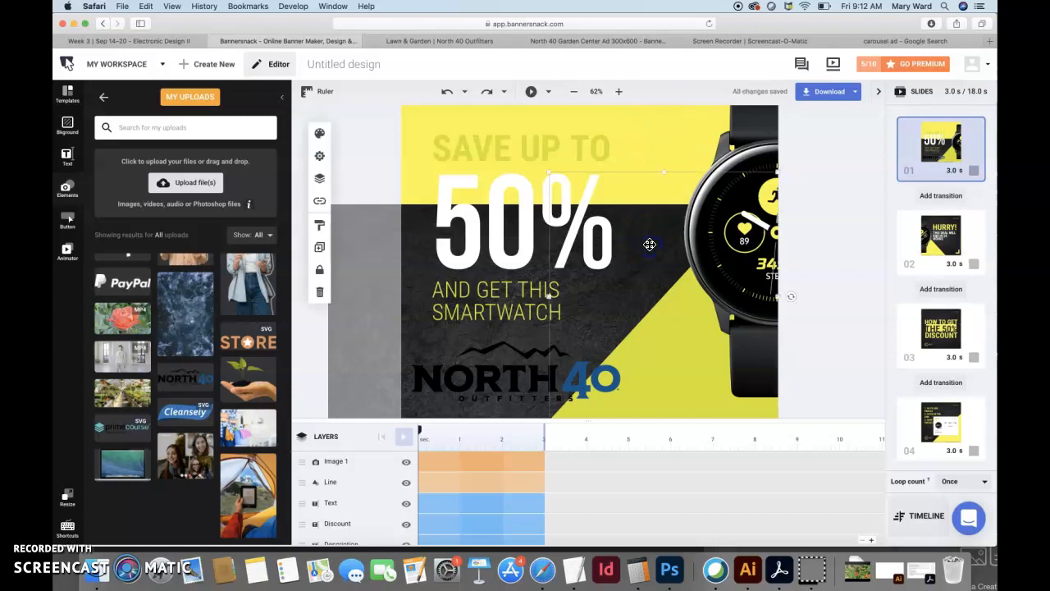
key(super+z)
Step: Delete the dark textured background image from slide 01
click(420, 123)
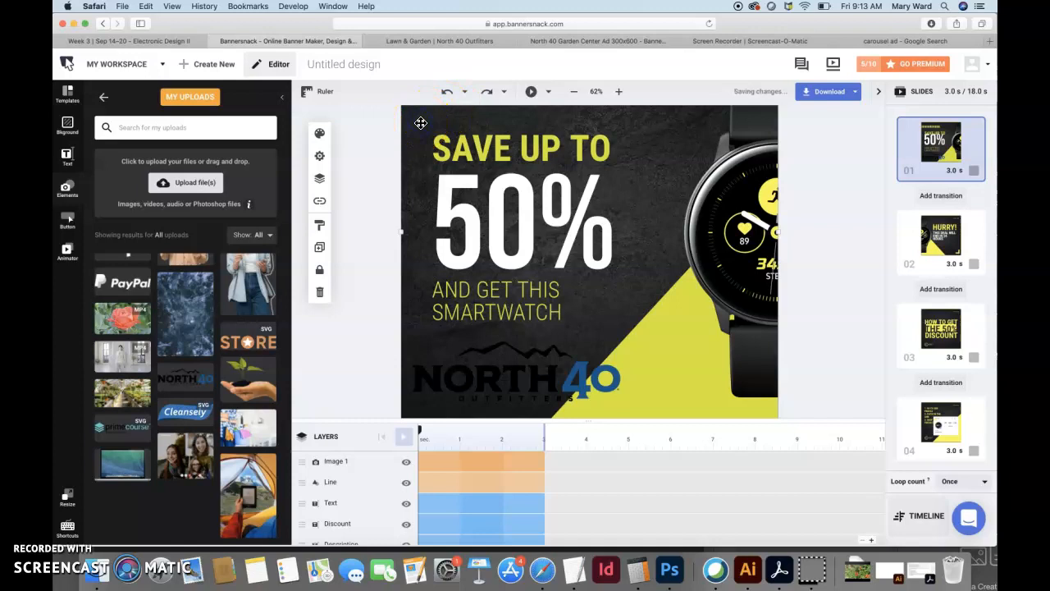
key(Delete)
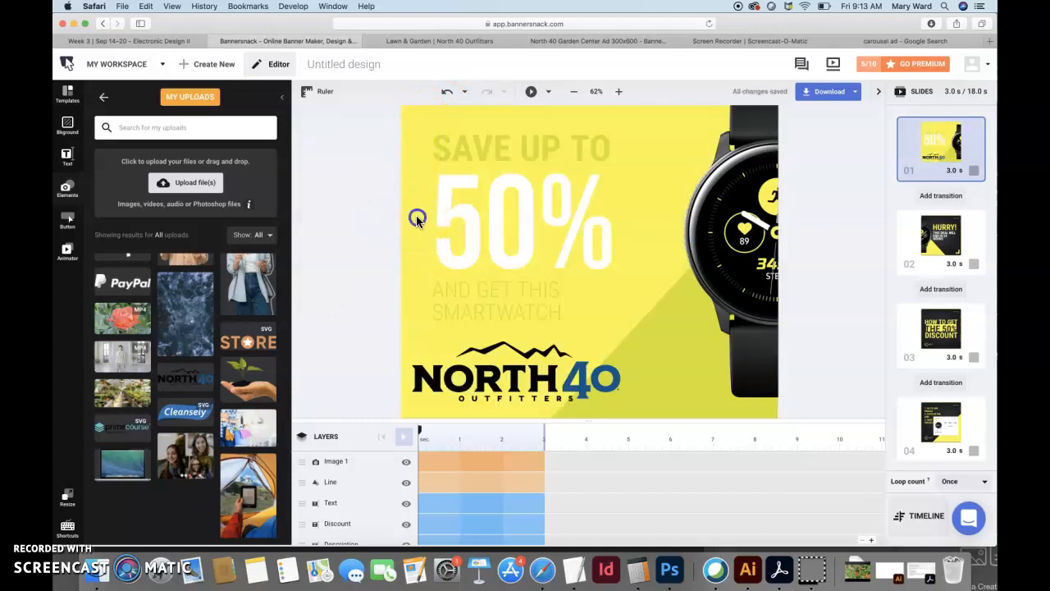
click(340, 303)
Step: Try to select the plain yellow background of slide 01 at several empty spots on the canvas
click(416, 221)
click(406, 263)
click(398, 274)
click(667, 123)
scroll(666, 120, up, 3)
click(654, 150)
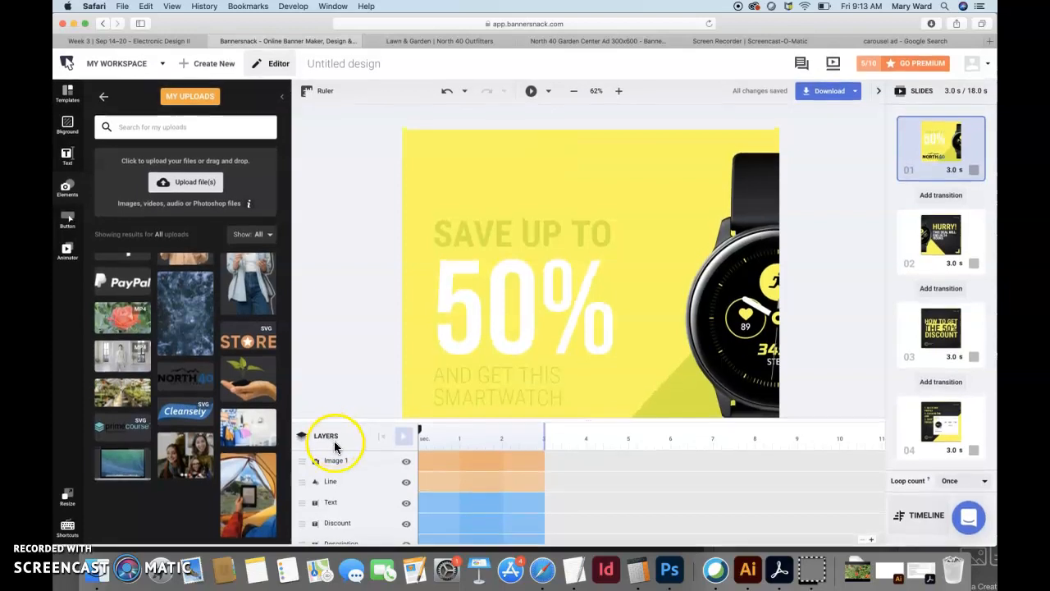
Step: Hide and reshow the Description, Watch, Triangle and Discount layers to check which one holds the yellow background
scroll(347, 499, down, 3)
click(397, 485)
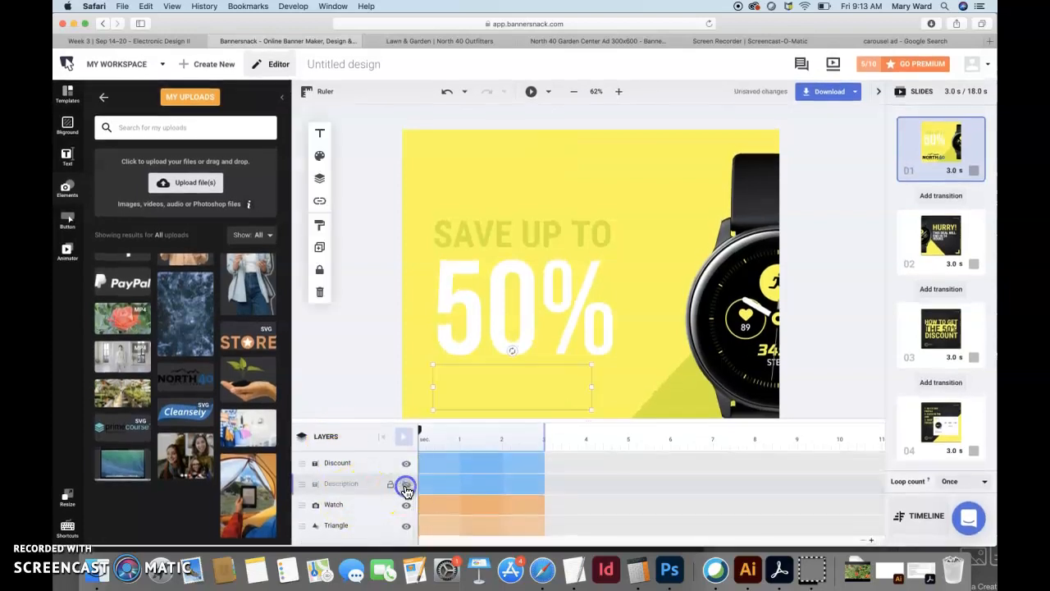
click(405, 503)
click(405, 503)
click(406, 533)
click(405, 533)
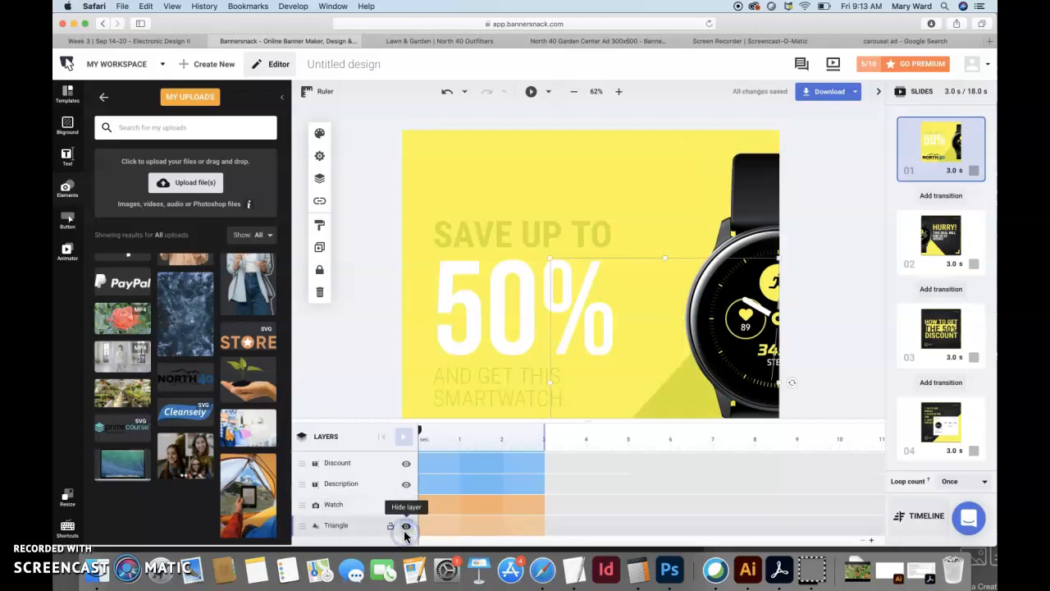
click(405, 464)
click(409, 466)
Step: Hide and reshow the Image 1, Line and Text layers to check whether any of them is the yellow background
scroll(407, 466, up, 5)
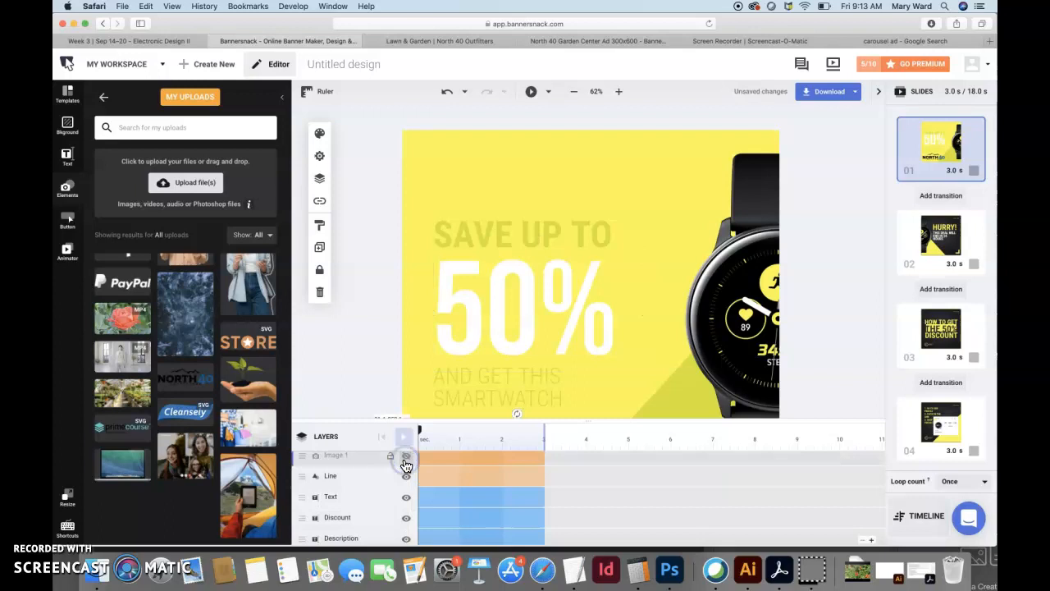
click(405, 476)
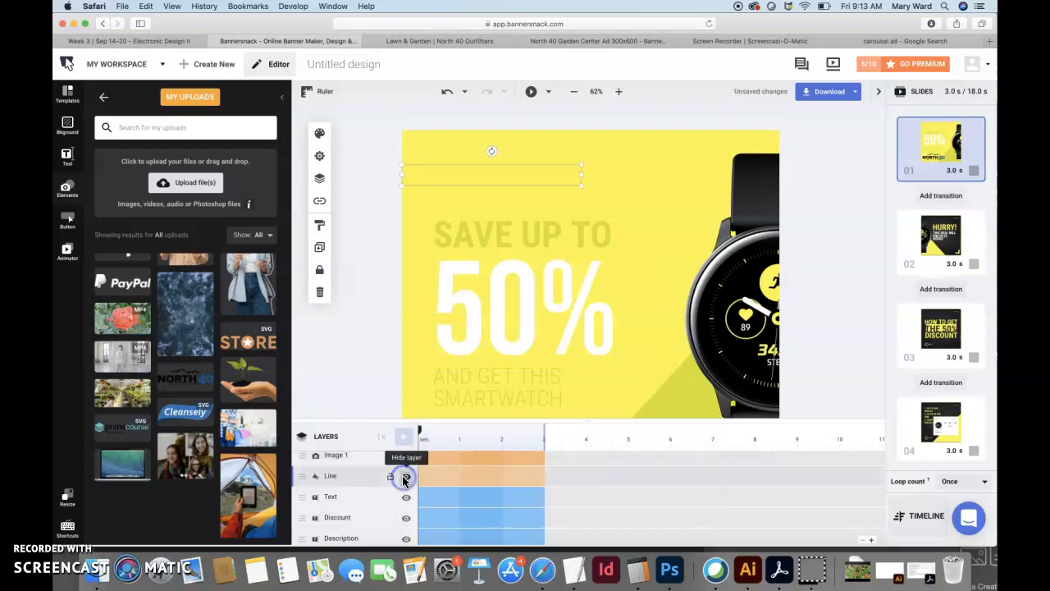
click(405, 477)
click(407, 497)
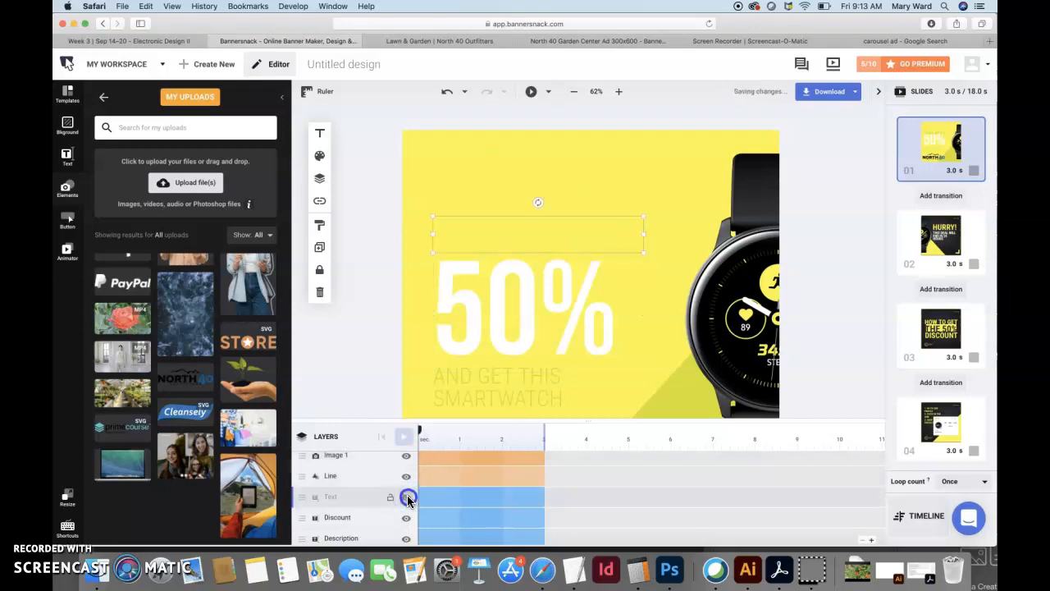
click(409, 499)
scroll(375, 468, up, 1)
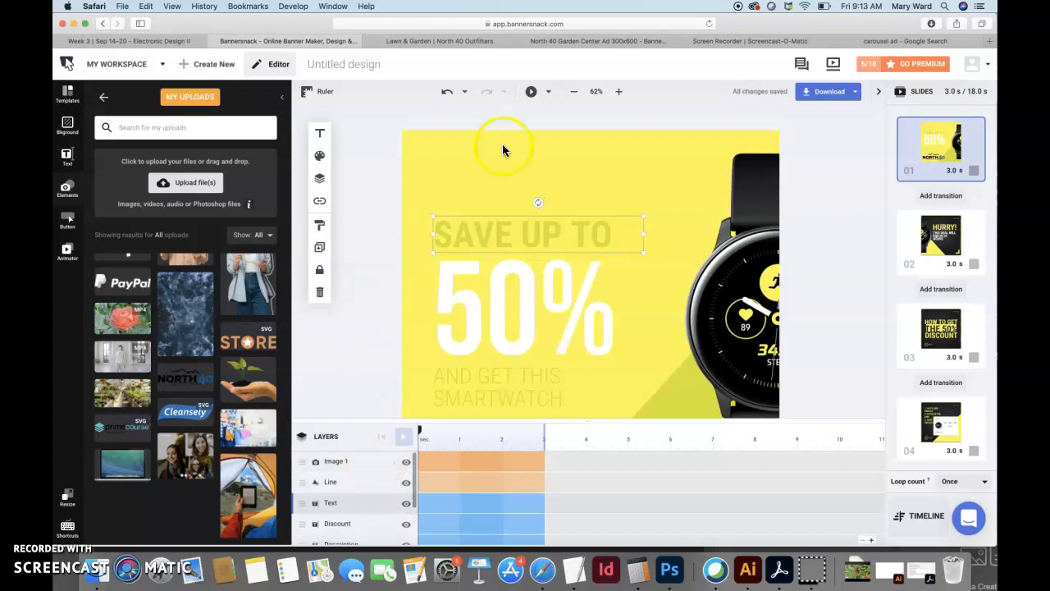
click(443, 145)
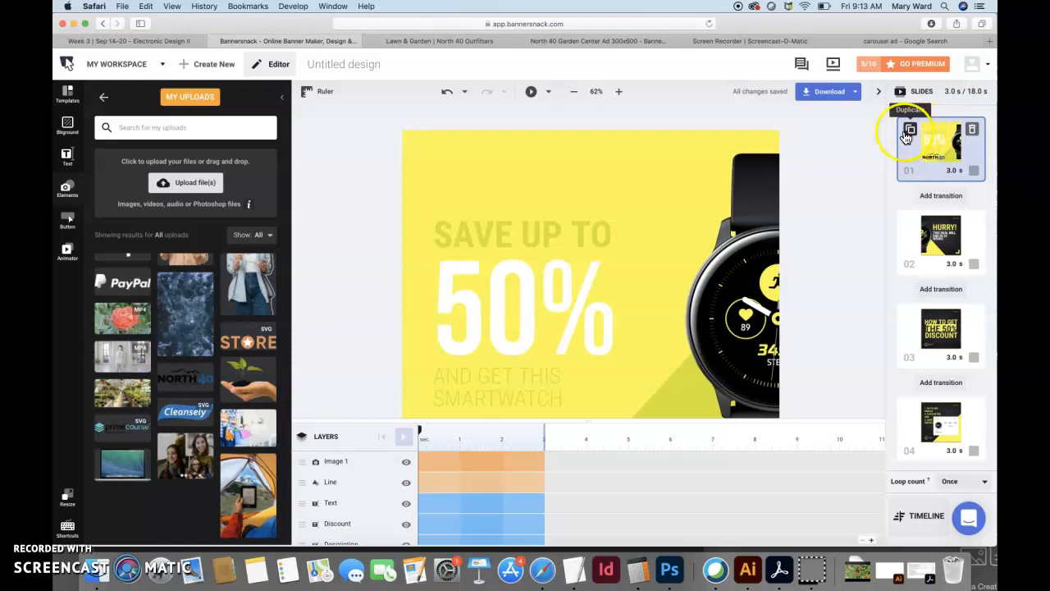
click(550, 94)
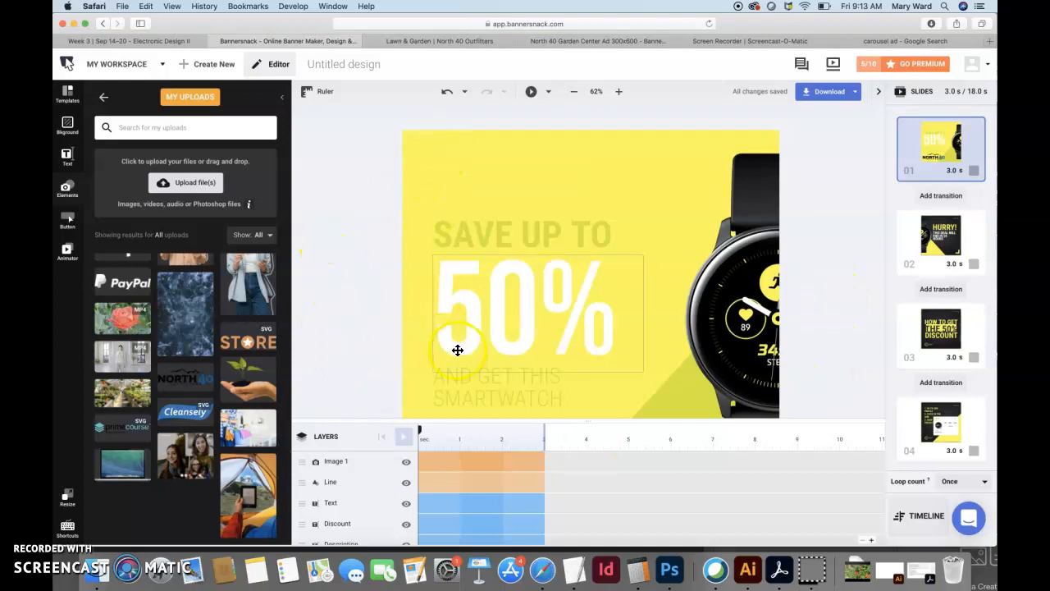
click(301, 439)
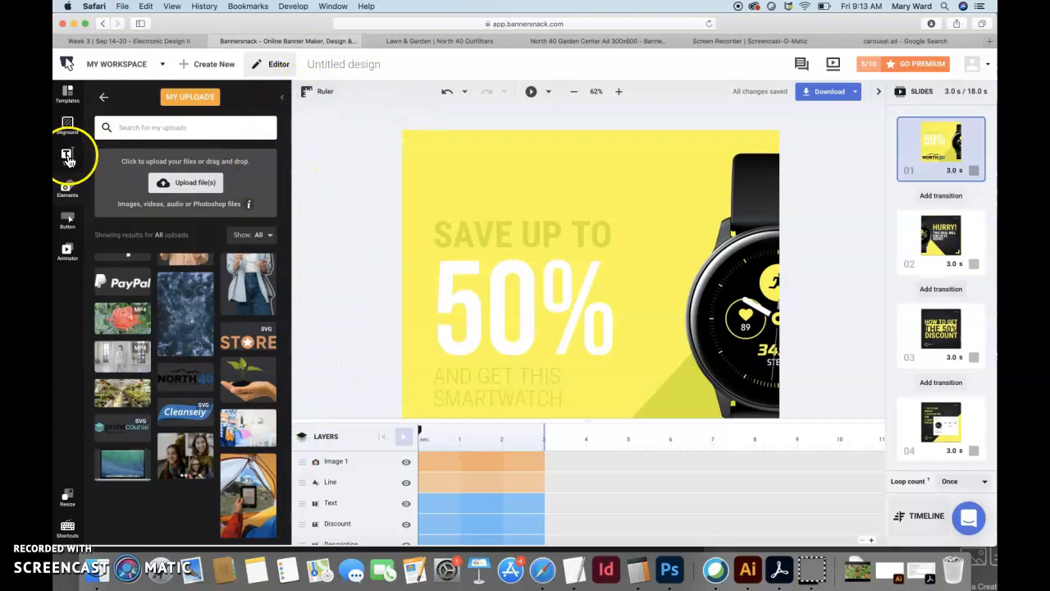
Step: Add a plain square shape to slide 01 and fill it with white (#ffffff)
click(69, 189)
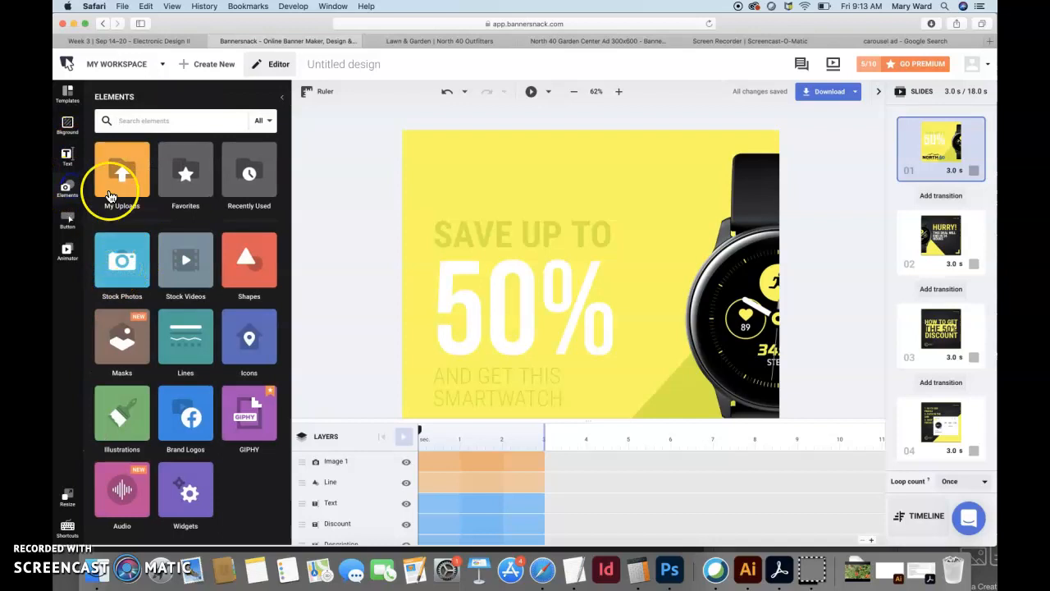
click(246, 271)
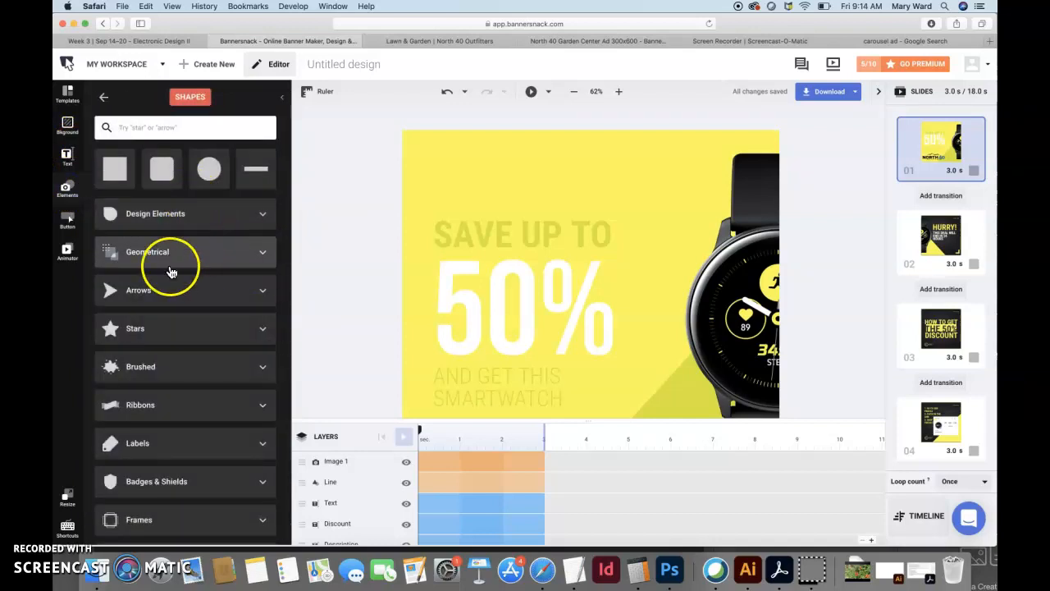
click(116, 179)
drag(127, 182, 517, 316)
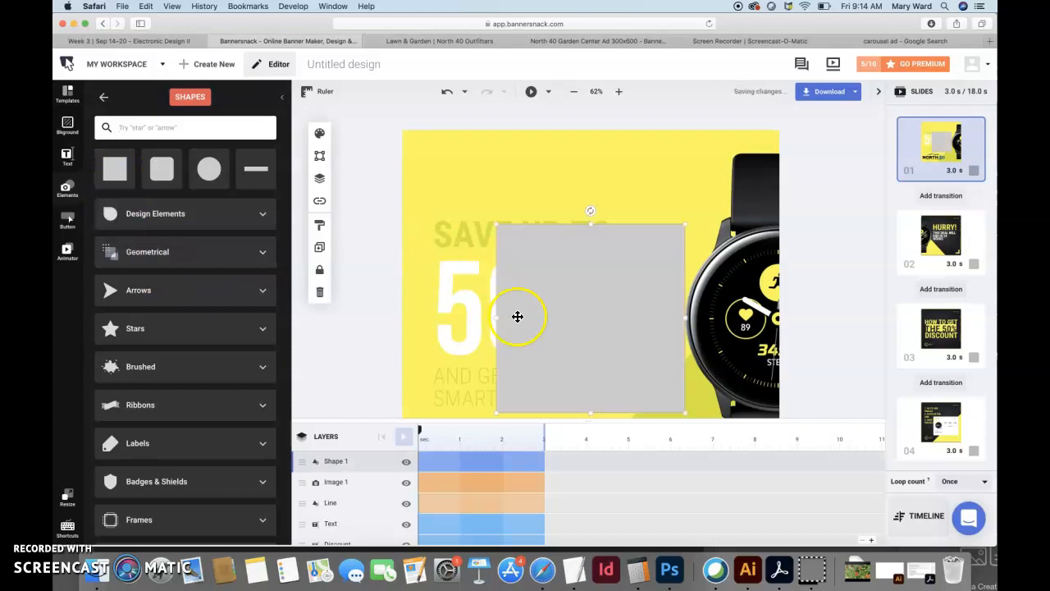
click(320, 133)
click(347, 187)
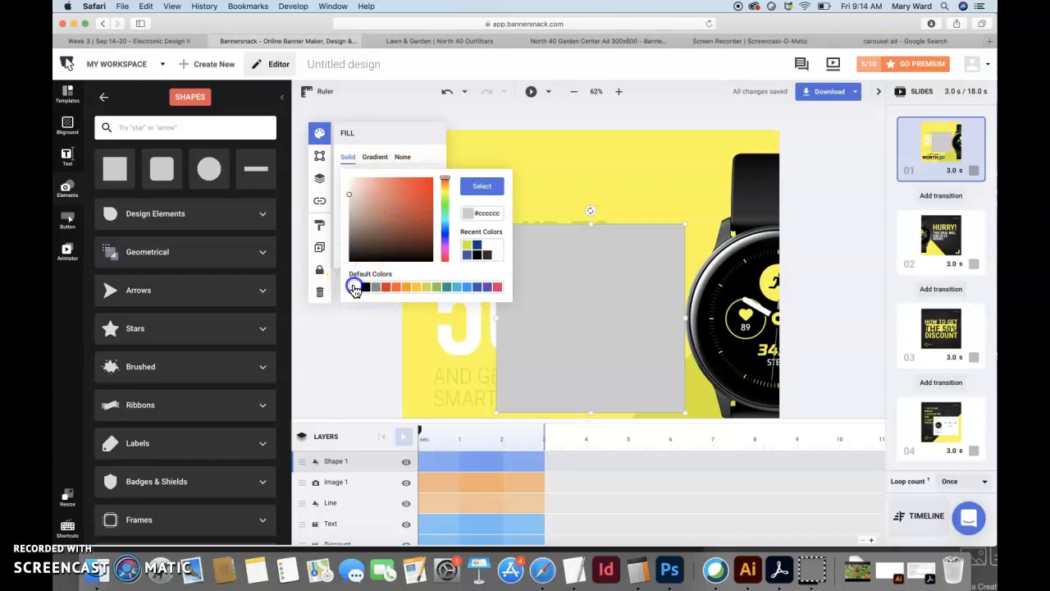
click(353, 287)
click(484, 187)
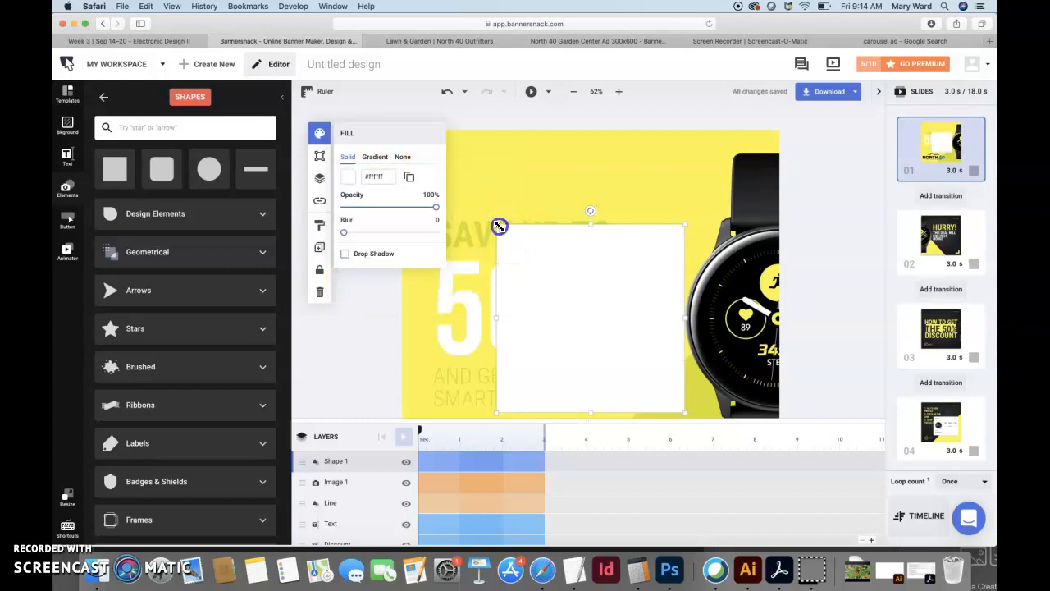
Step: Enlarge the white square to about 1108 x 1108 to cover the whole slide and move it behind all other layers
drag(498, 226, 402, 127)
drag(685, 414, 789, 468)
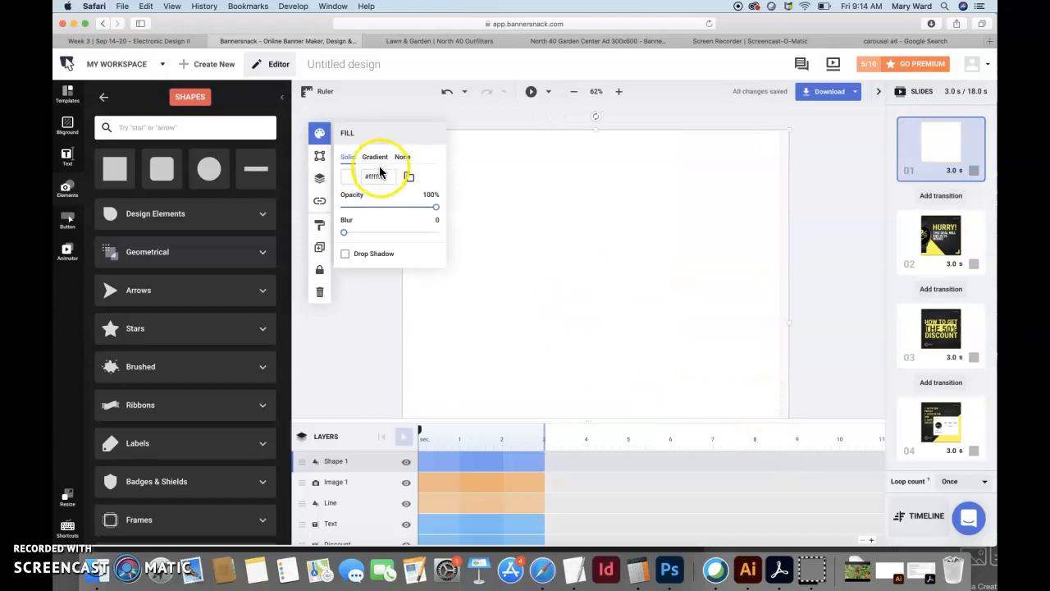
click(320, 180)
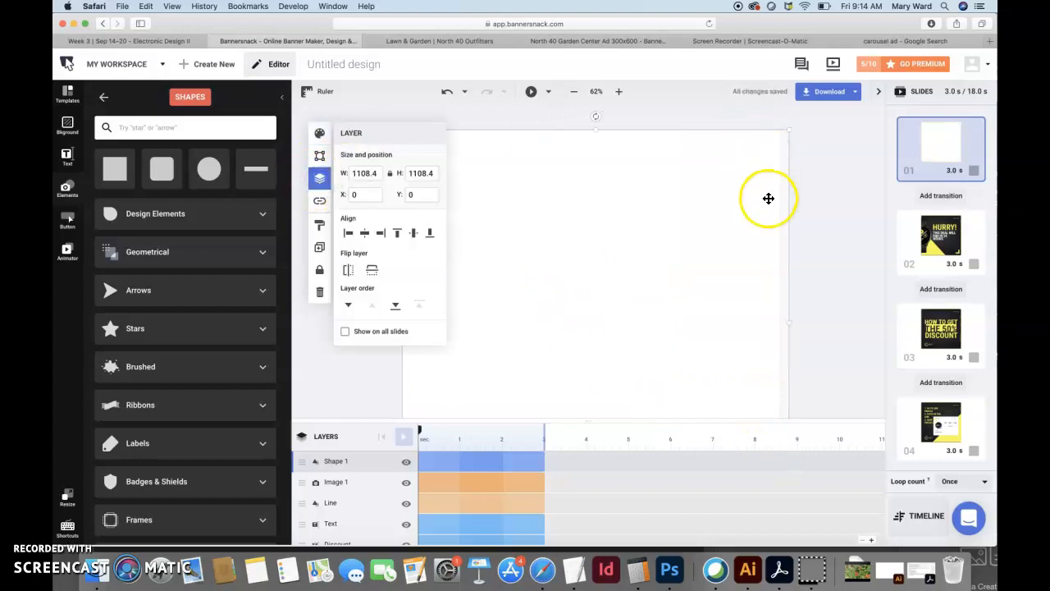
click(347, 305)
click(348, 305)
click(348, 305)
click(347, 306)
click(348, 305)
click(348, 305)
click(348, 305)
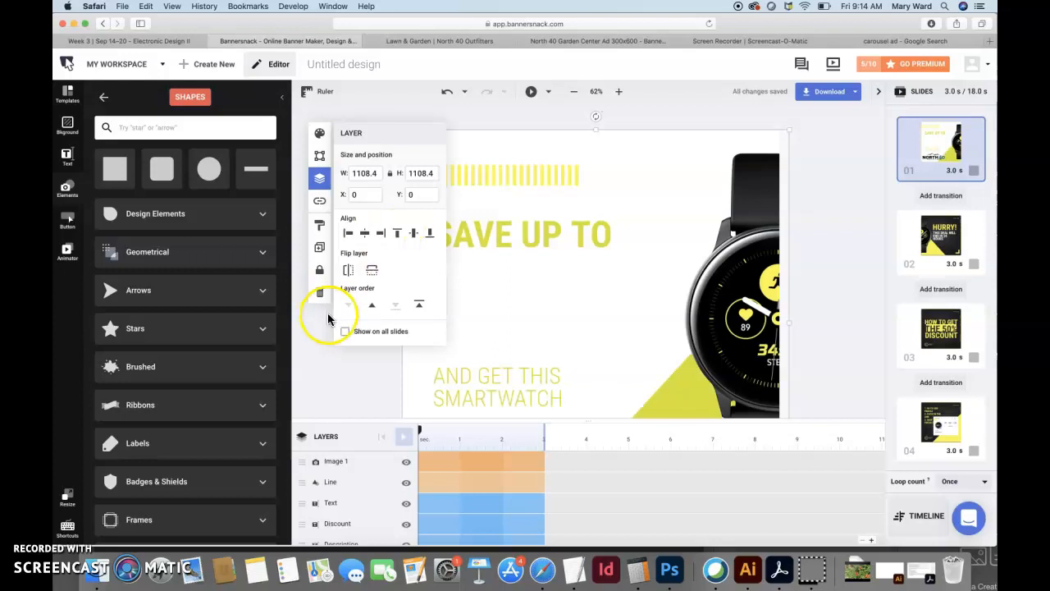
click(320, 343)
Step: Recolor the "50%" text on slide 01 with the dark blue from the recent colors
double_click(477, 328)
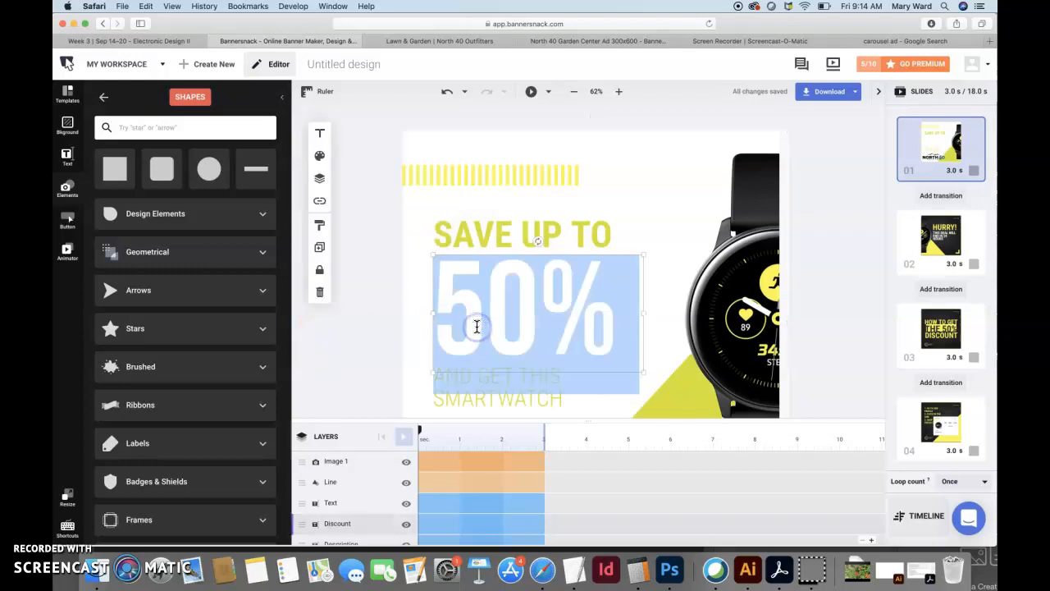
click(375, 317)
scroll(371, 312, down, 3)
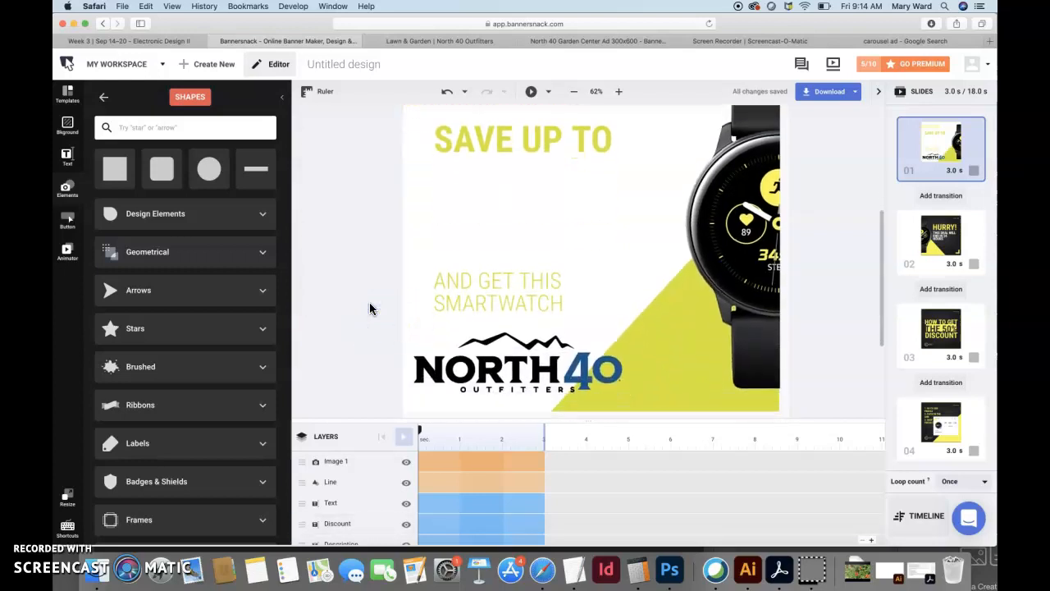
scroll(370, 308, up, 2)
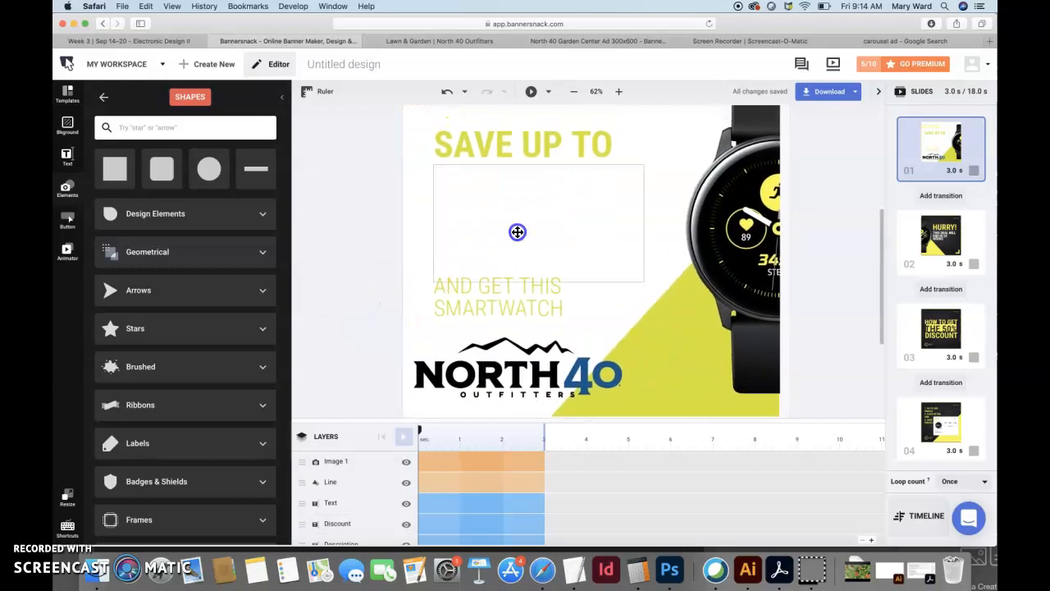
double_click(517, 231)
click(320, 158)
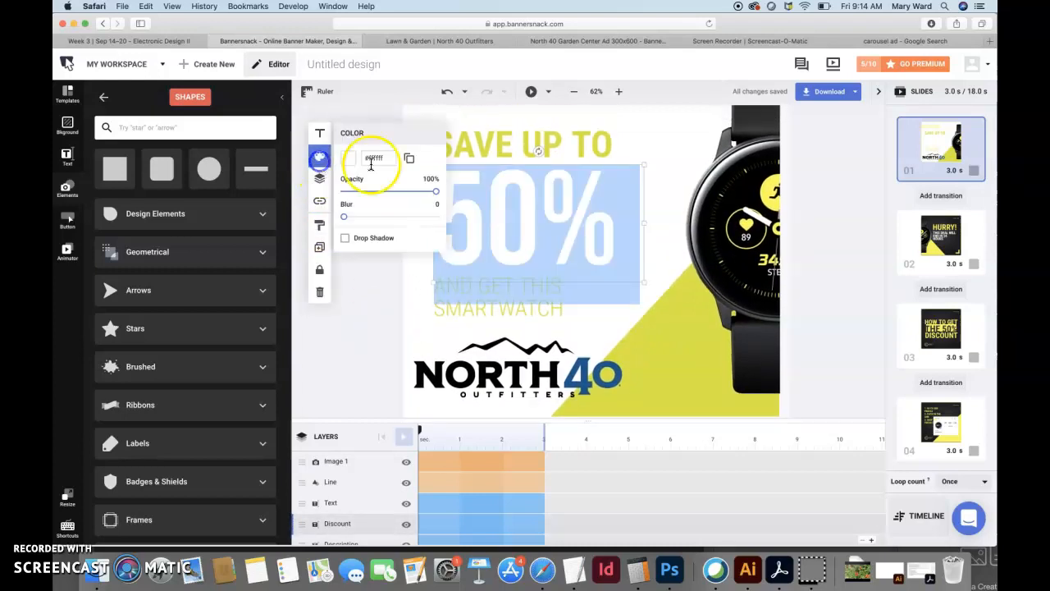
click(348, 157)
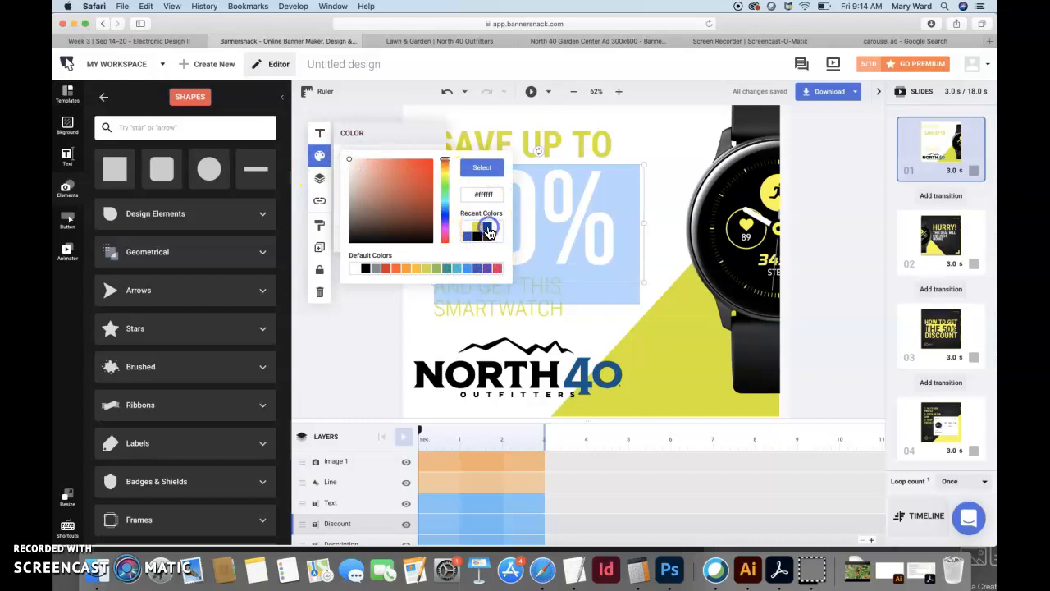
click(487, 226)
click(375, 324)
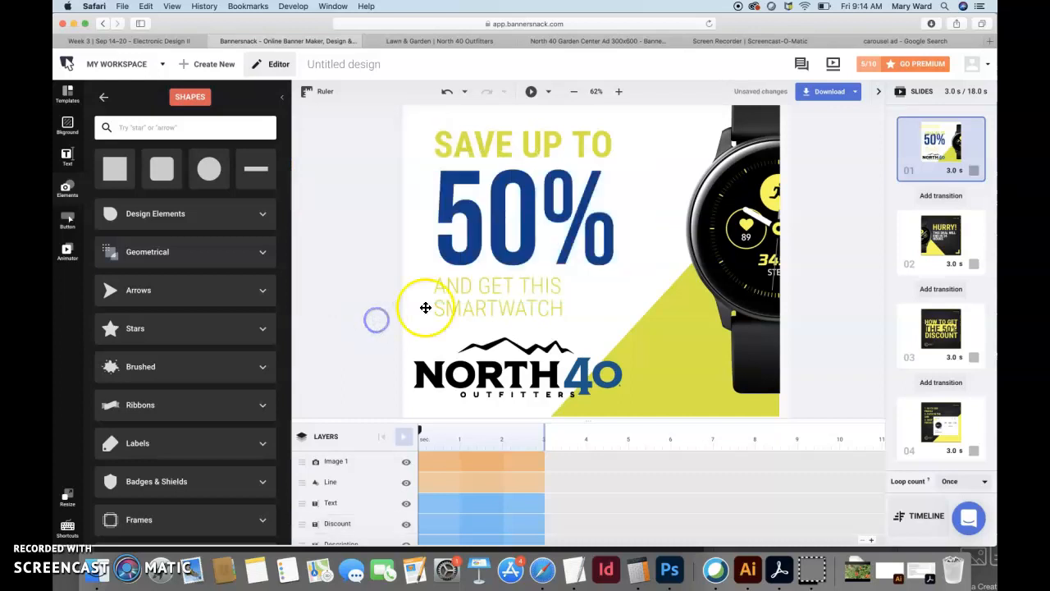
Step: Set the "AND GET THIS SMARTWATCH" text to the Regular weight of Roboto Condensed
double_click(496, 307)
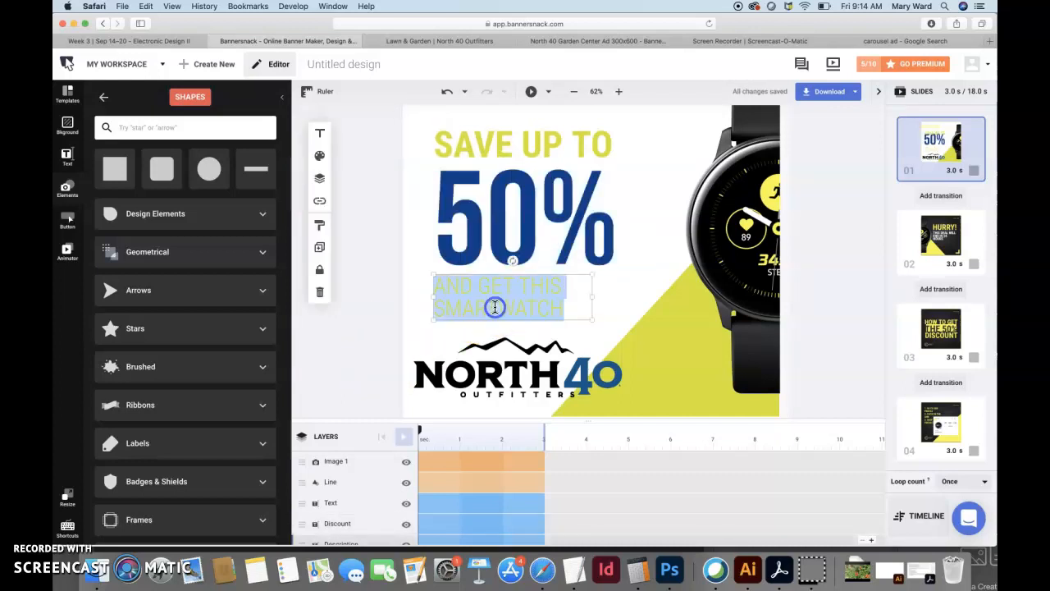
click(319, 132)
click(361, 195)
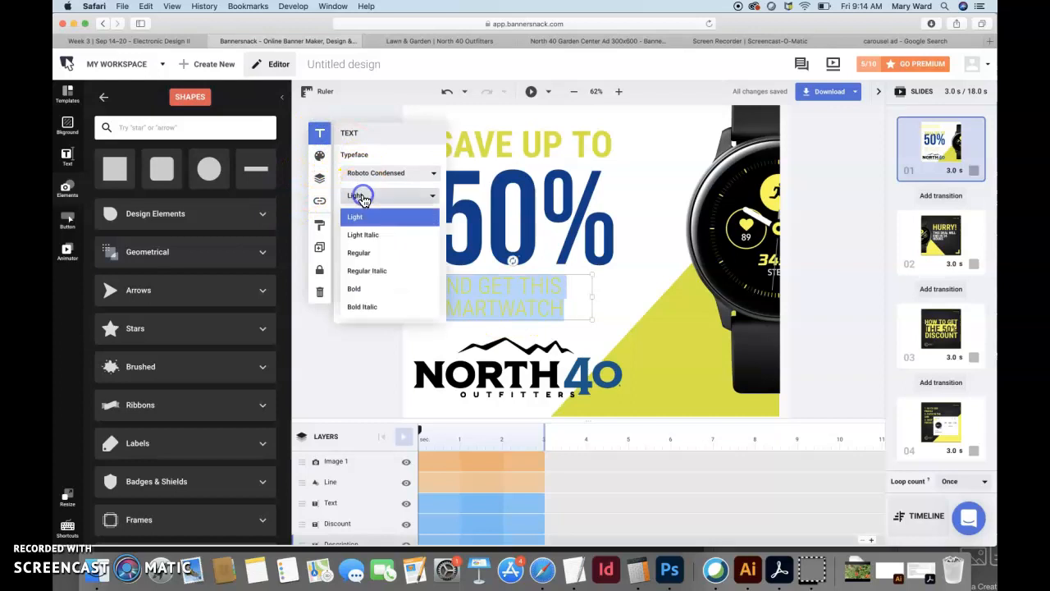
click(367, 256)
click(333, 356)
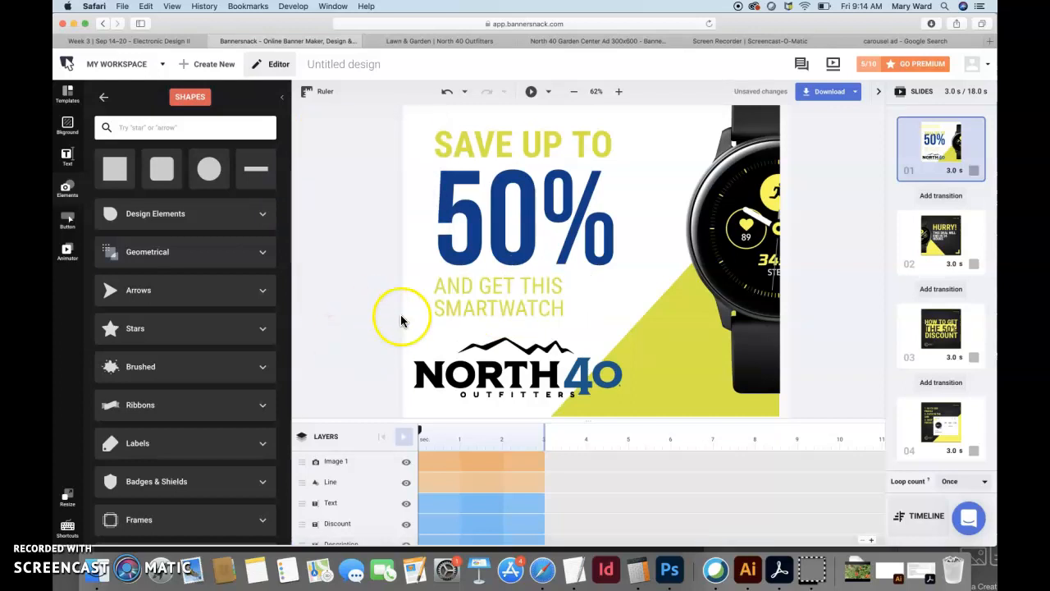
Step: Align the North 40 logo and the "50%" text with the left edge of the other text lines
drag(523, 391, 533, 397)
click(512, 239)
click(385, 311)
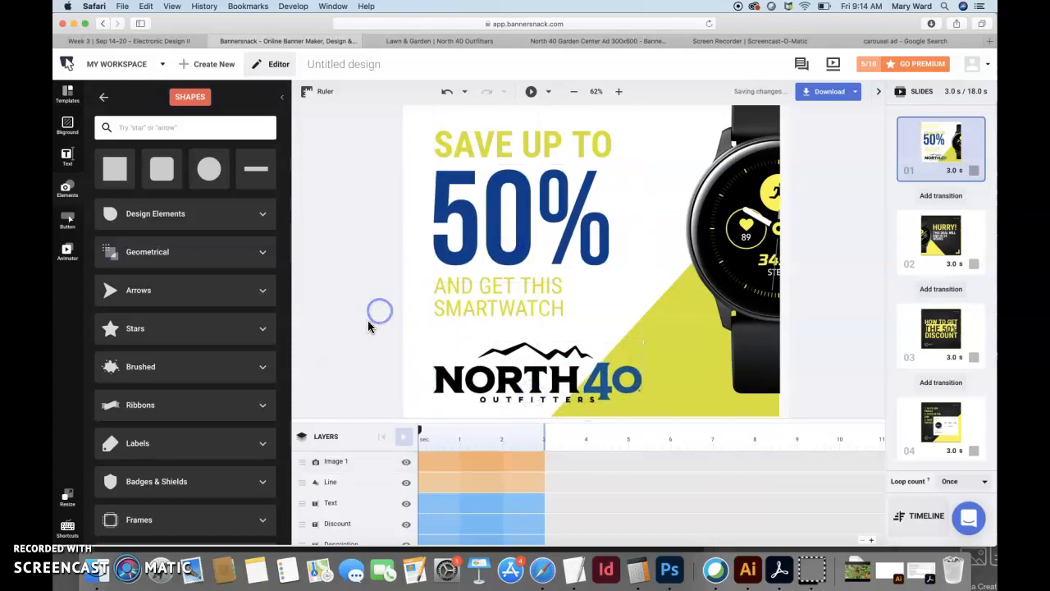
Step: Delete the smartwatch image from slide 01
click(730, 272)
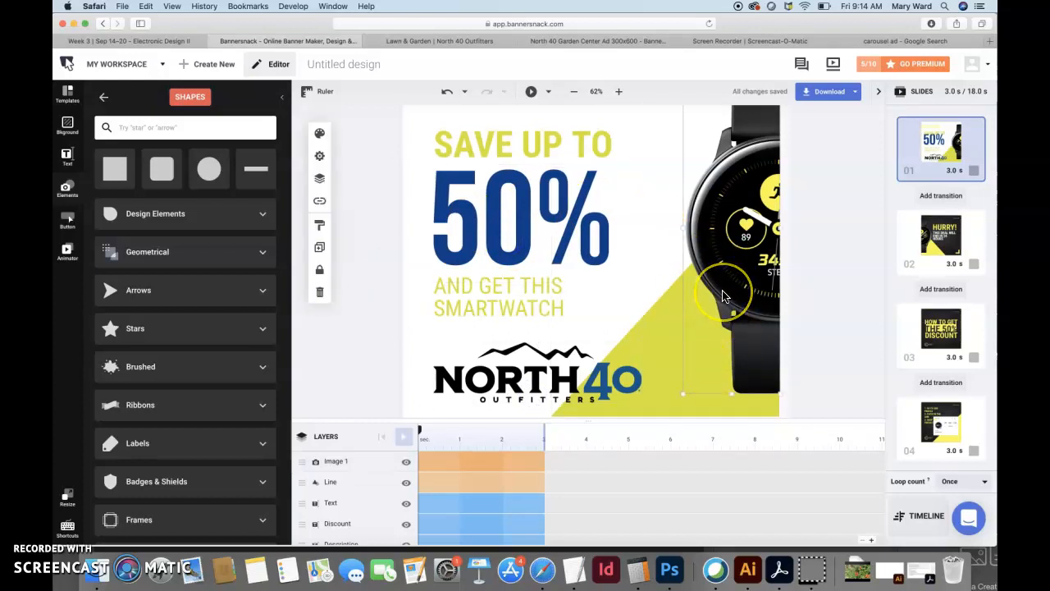
key(Delete)
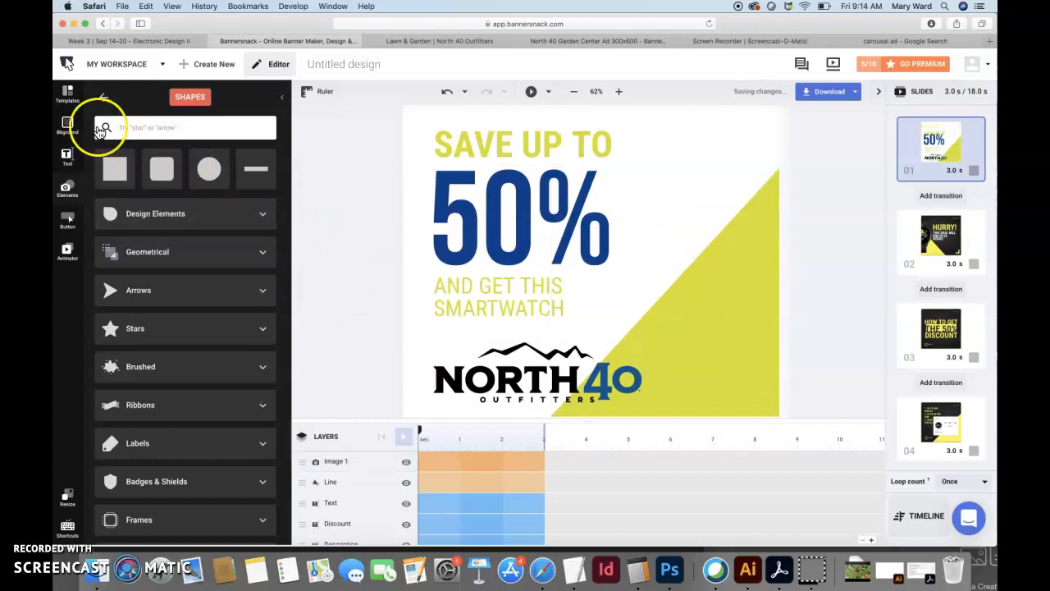
Step: Start a file upload to My Uploads and show the images folder in column view with previews
click(68, 193)
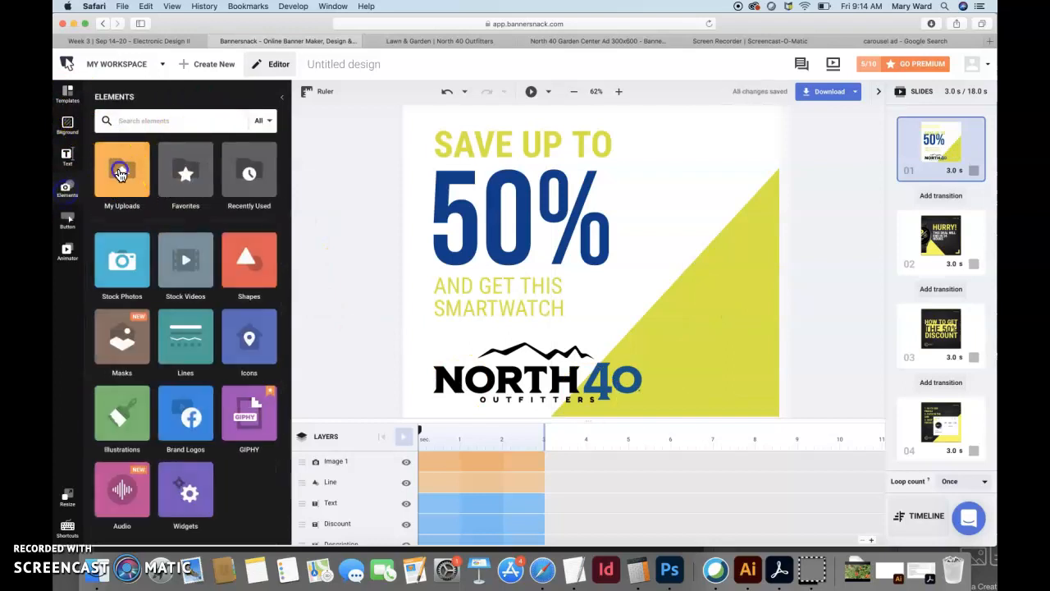
click(122, 173)
click(177, 183)
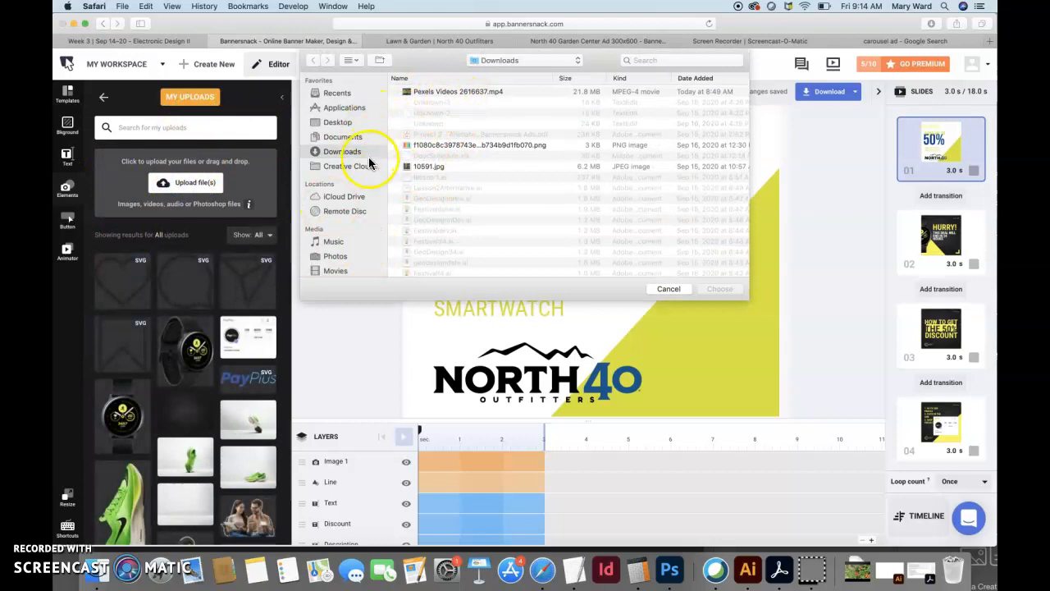
click(500, 60)
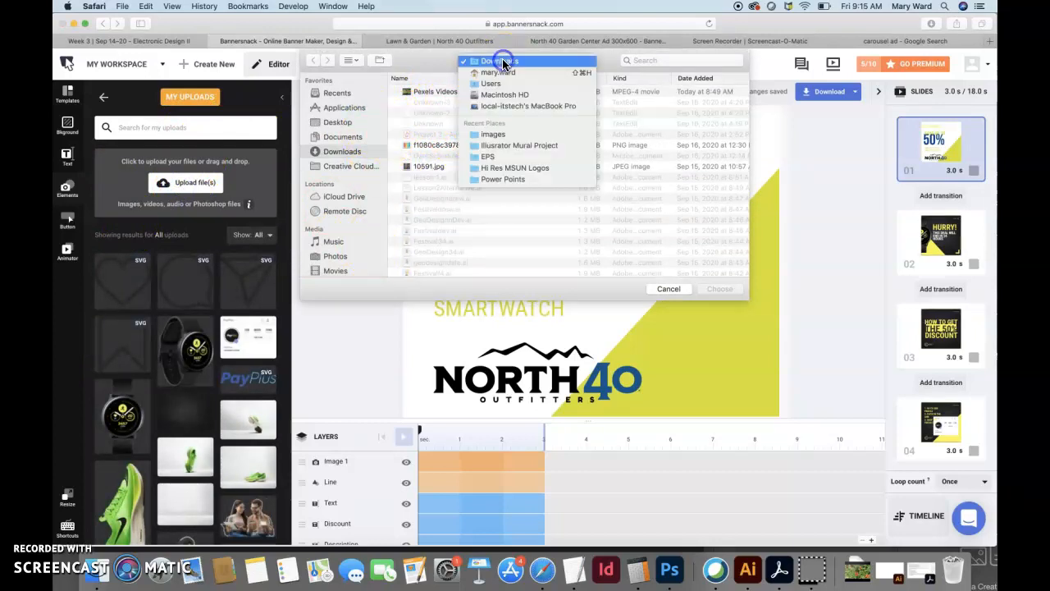
click(489, 133)
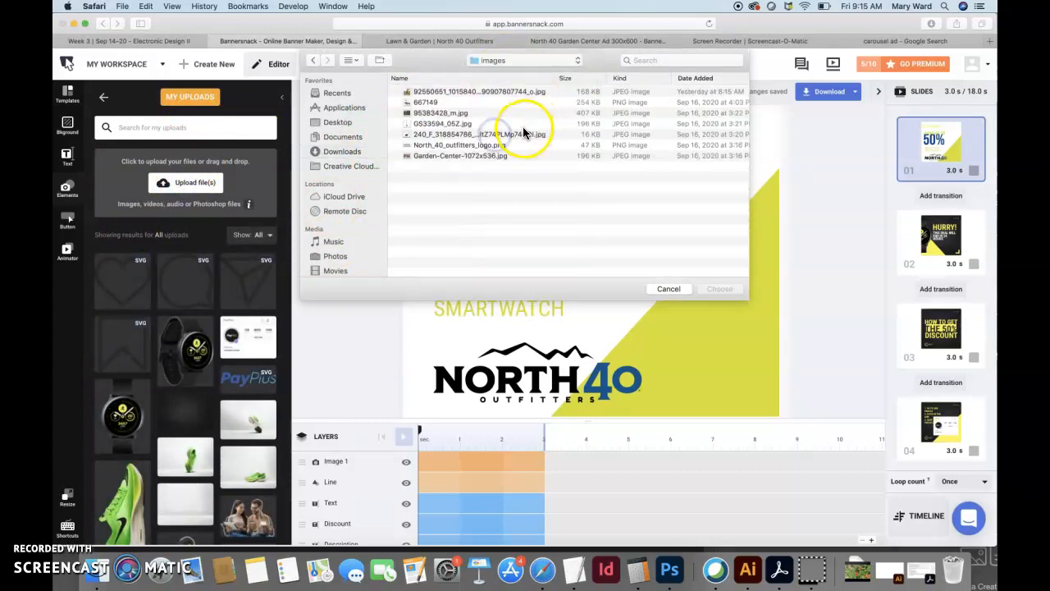
click(435, 93)
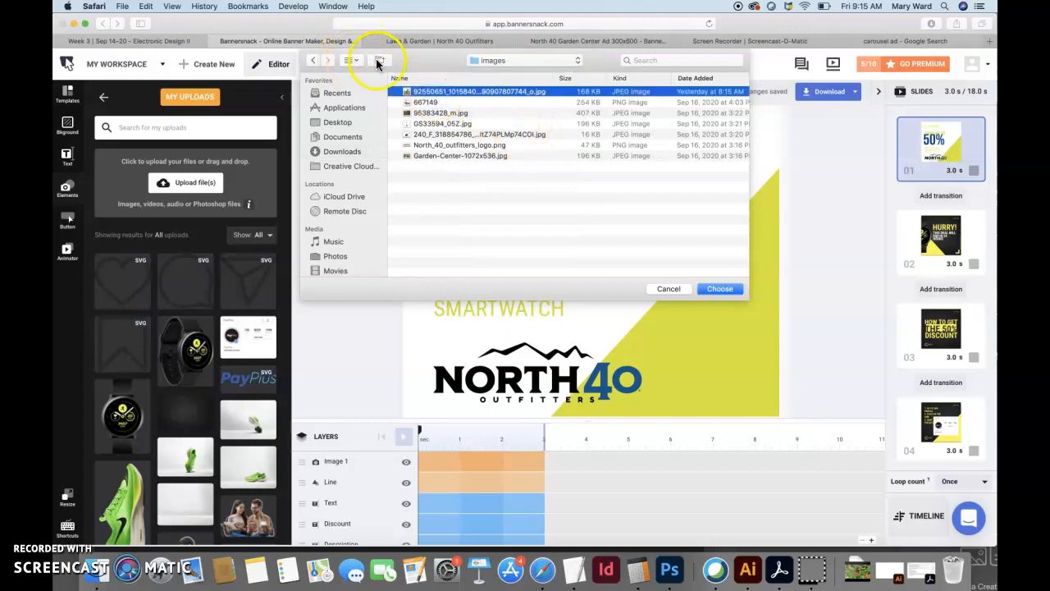
click(351, 59)
click(367, 122)
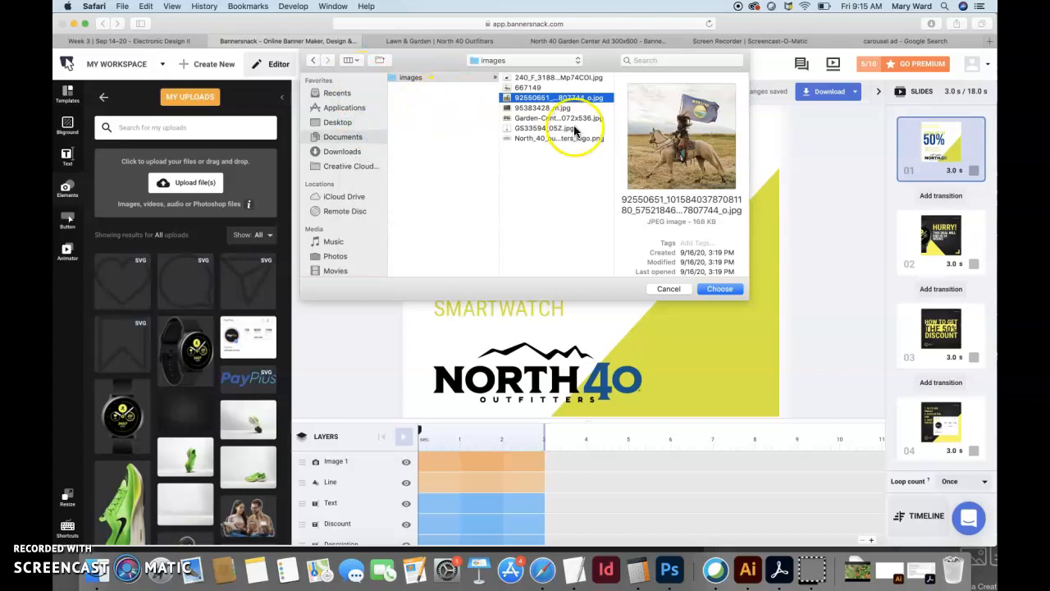
Step: Preview the pictures in the images folder to find a product photo for slide 01
click(558, 107)
click(551, 118)
click(548, 129)
click(547, 138)
click(545, 129)
click(526, 77)
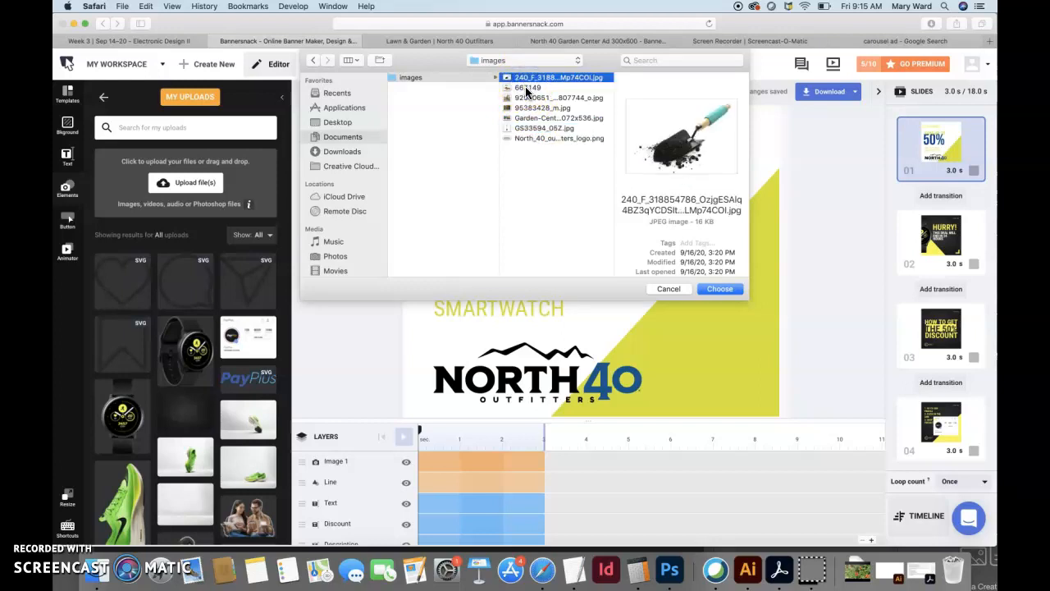
click(526, 118)
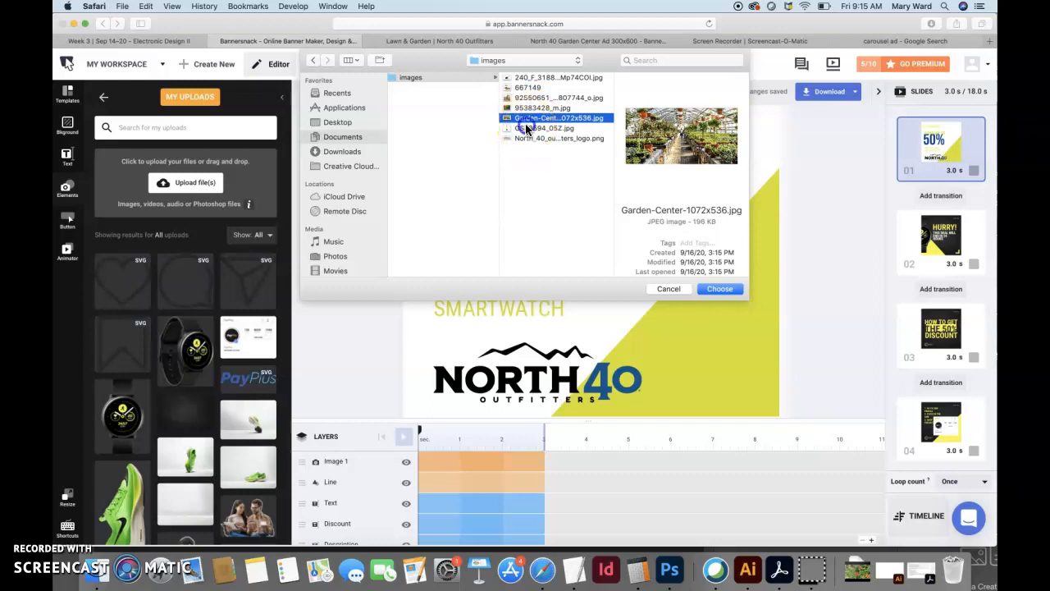
Step: Upload the shovel photo GS33594_05Z.jpg, try it on slide 01 and delete it from the canvas
click(527, 128)
click(714, 289)
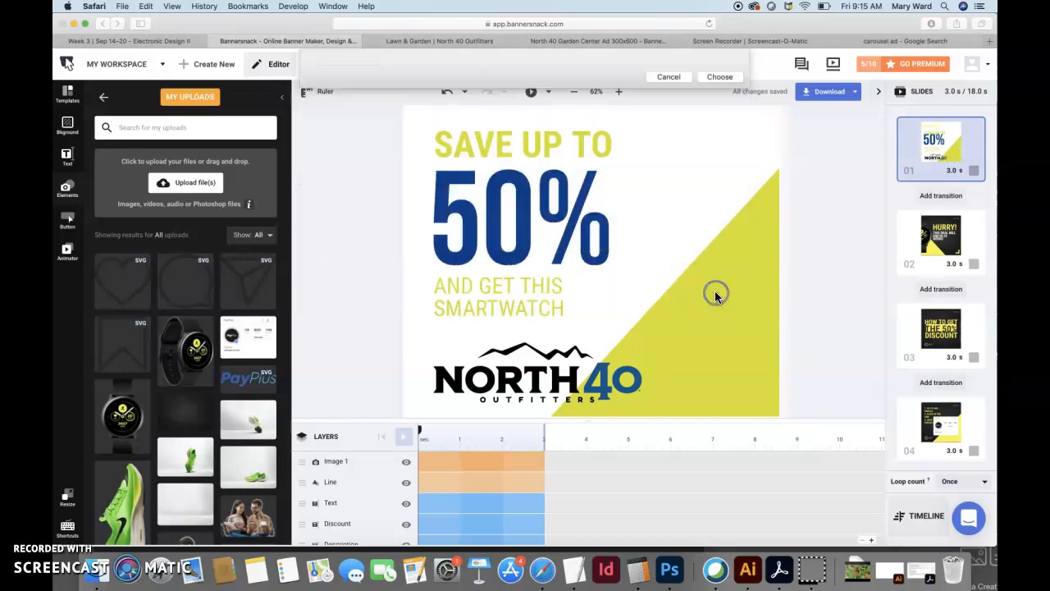
drag(583, 249, 598, 293)
key(Delete)
Step: Switch to Photoshop and open GS33594_05Z.jpg from the images folder
click(670, 568)
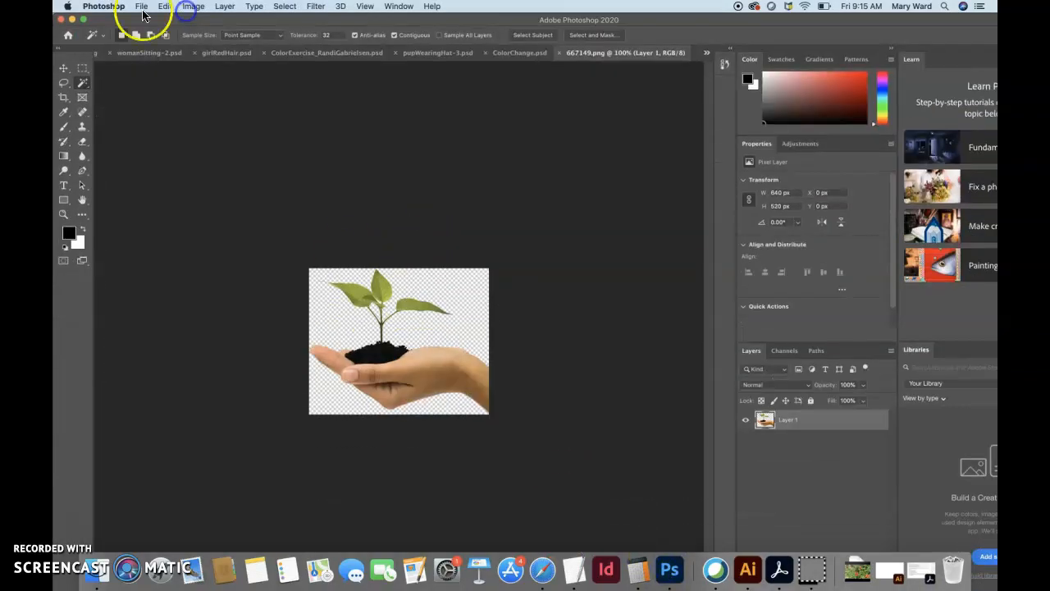
click(142, 6)
click(148, 31)
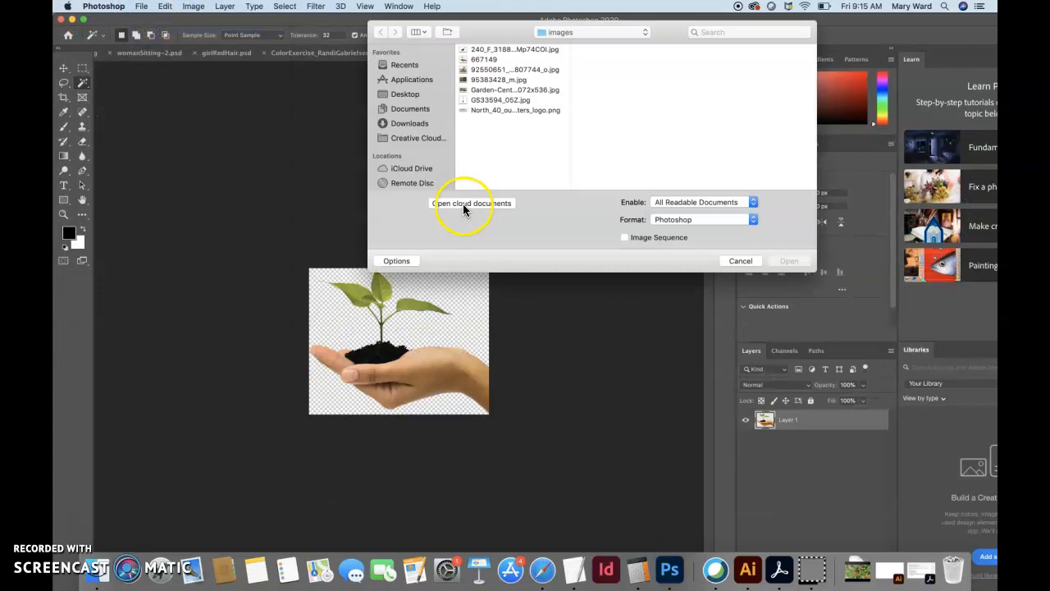
click(482, 100)
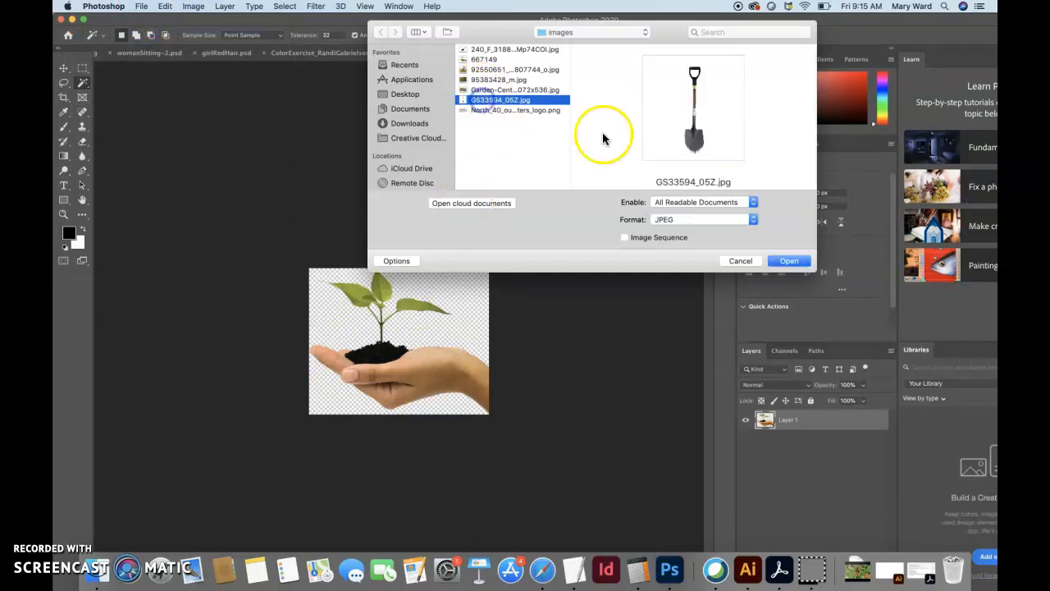
click(789, 260)
Step: Select the white background including the area inside the handle with the Magic Wand, and invert the selection to the shovel
click(270, 208)
shift+click(401, 209)
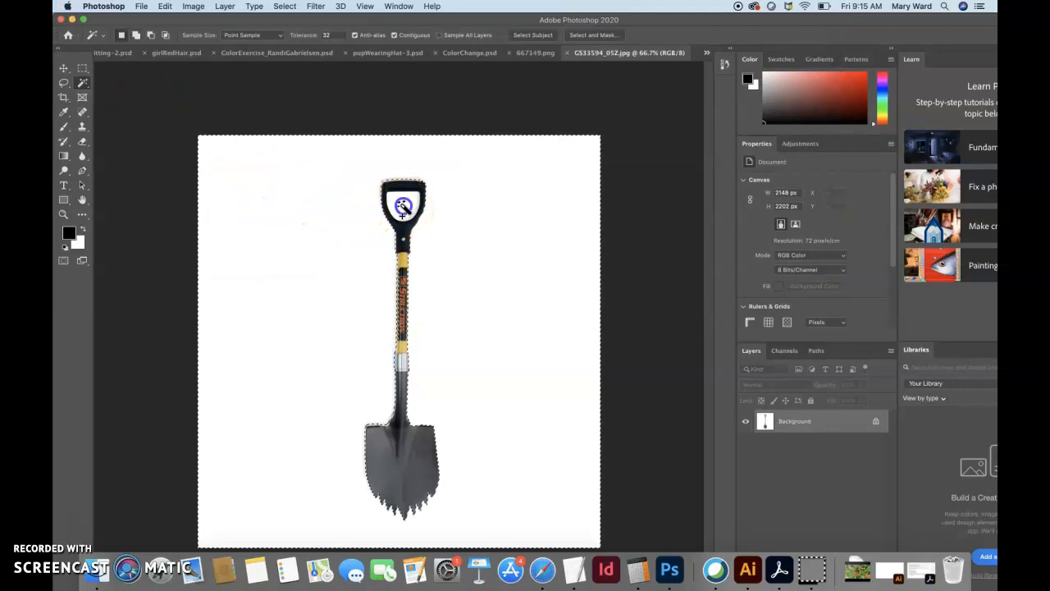
click(284, 6)
click(289, 53)
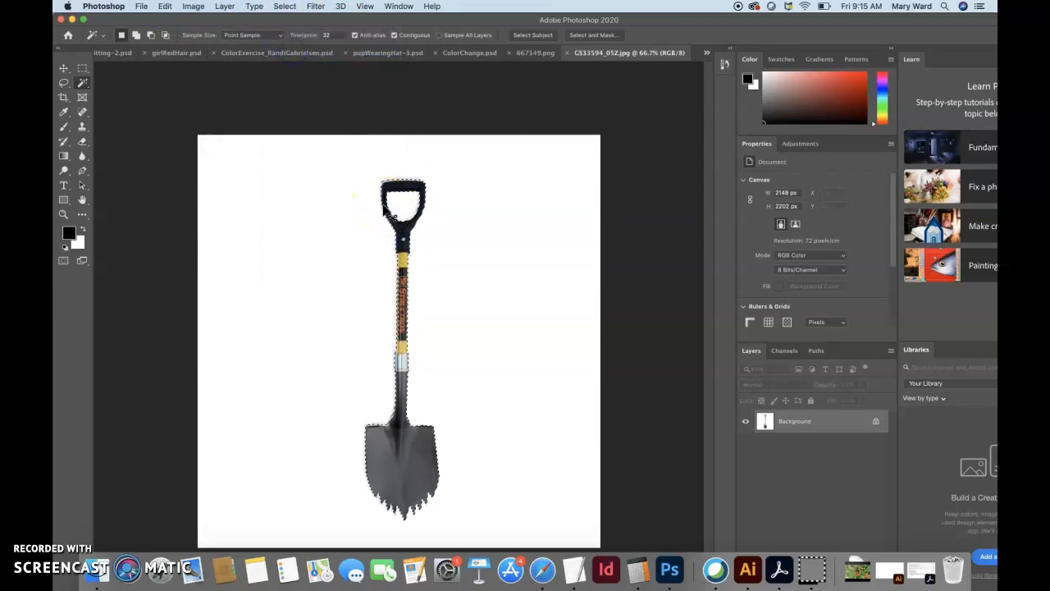
Step: Create a new 397 x 1821 px document from the clipboard preset and paste the copied shovel into it
key(super+n)
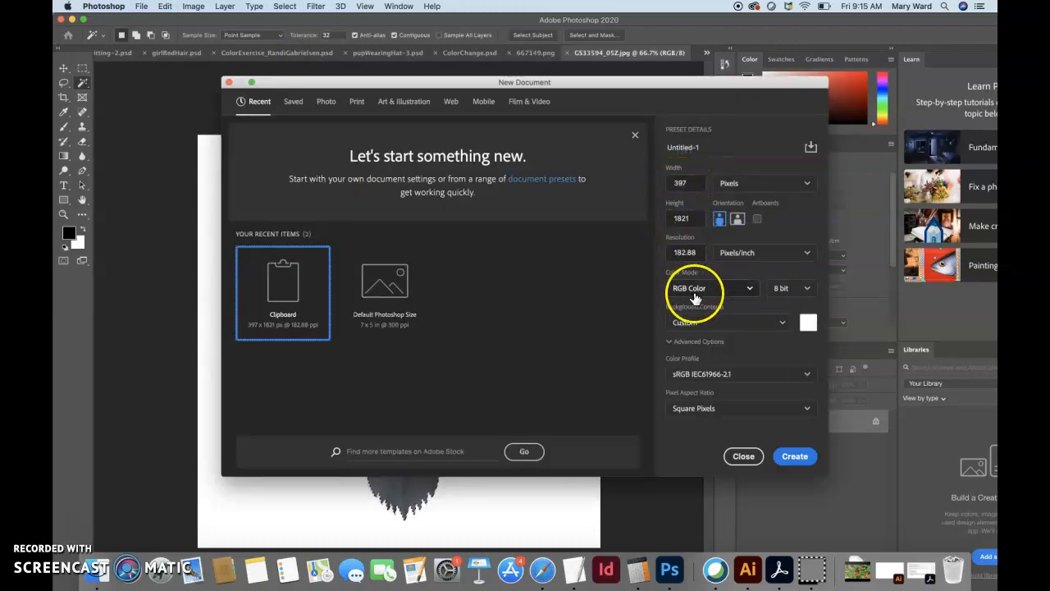
click(793, 457)
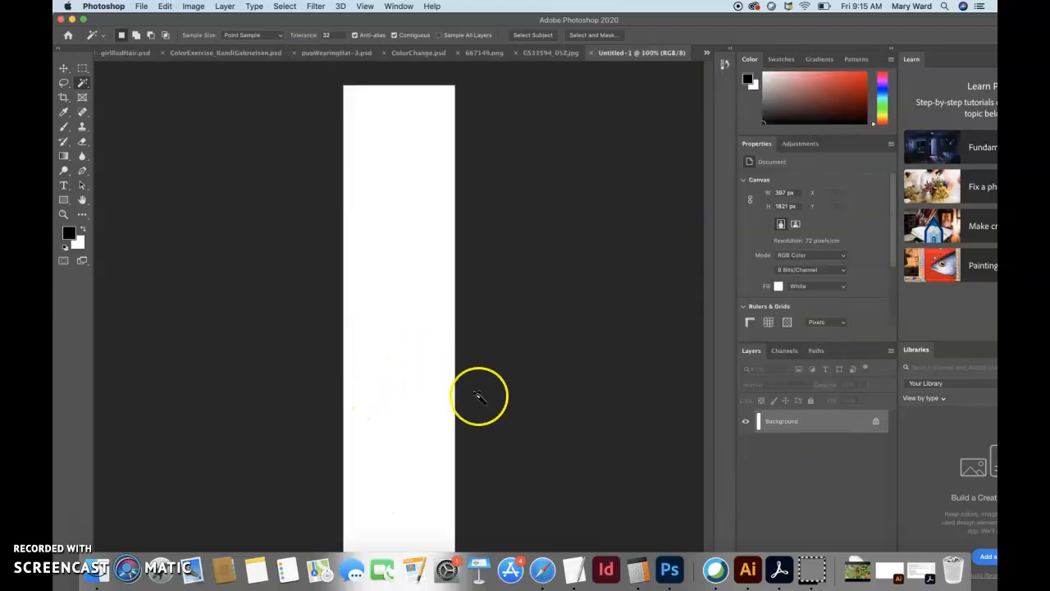
key(super+v)
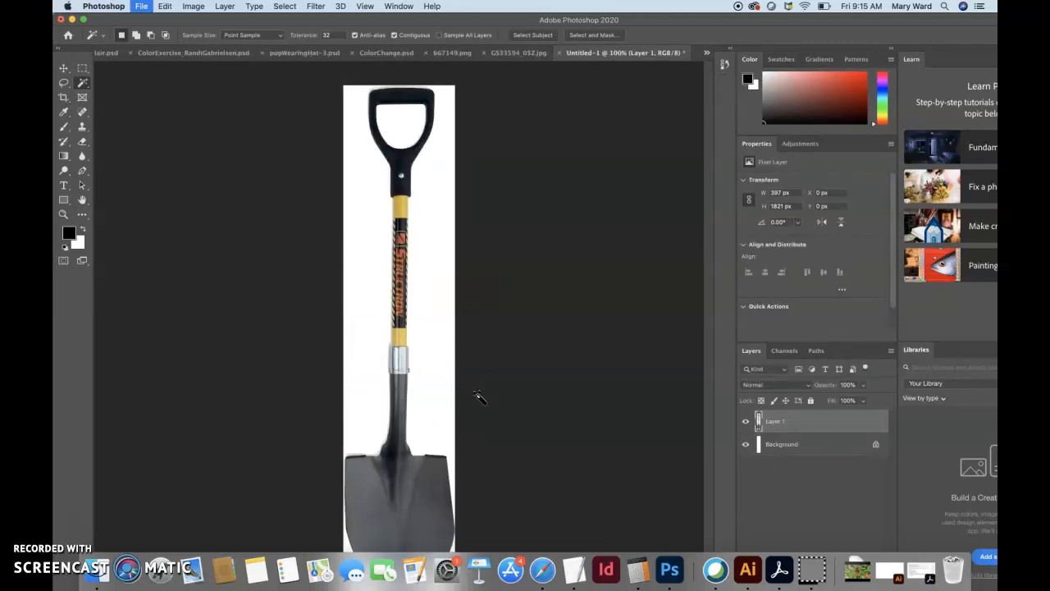
Step: Save the new document in the images folder as shovelCLipped.psd in Photoshop format
key(super+s)
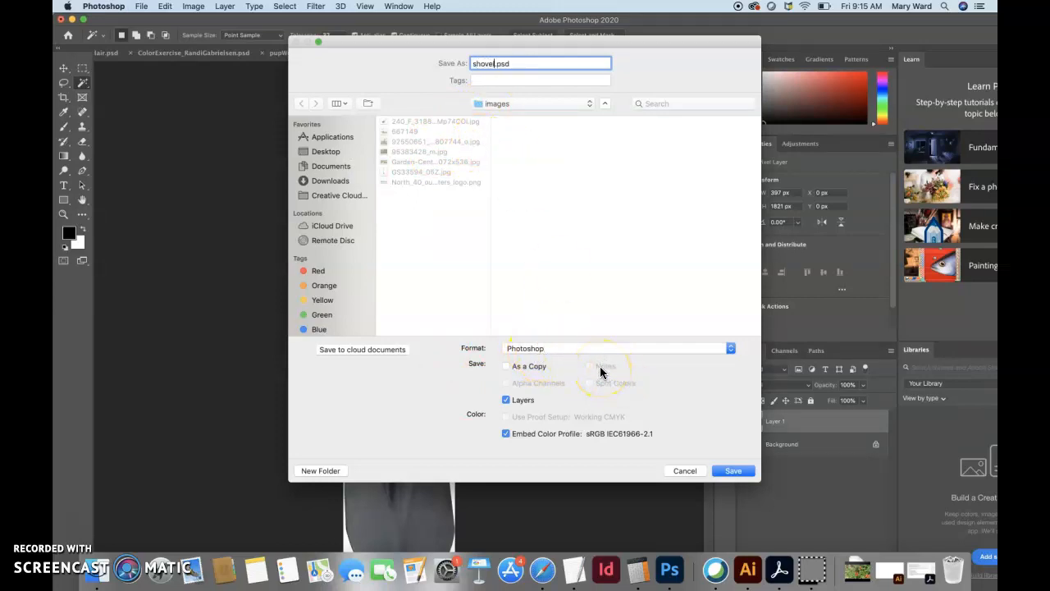
click(734, 471)
click(648, 246)
Step: Delete the white Background layer, leaving only the shovel layer on transparency
click(792, 447)
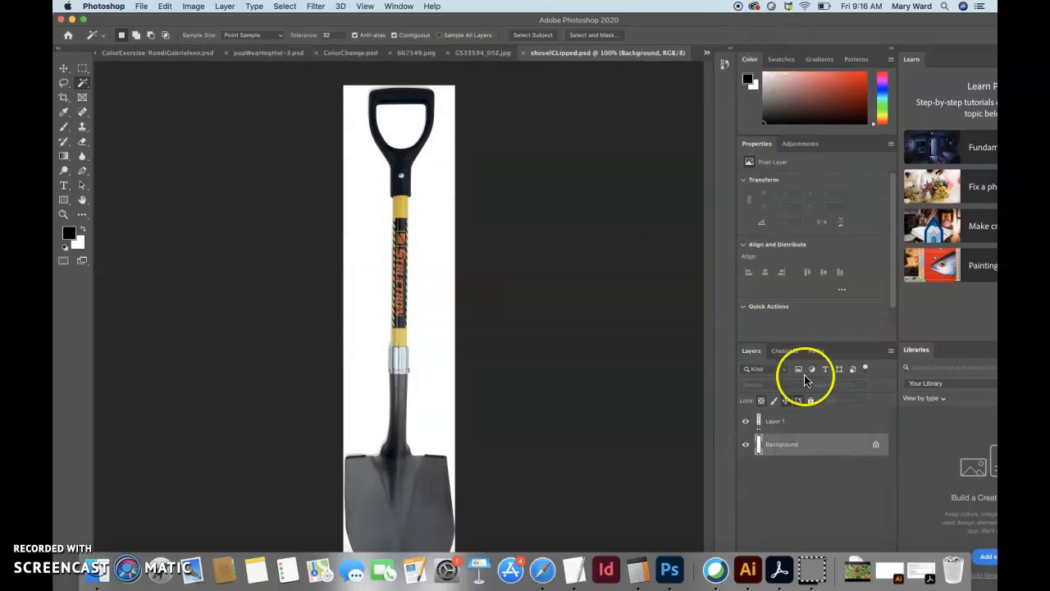
drag(810, 449, 480, 450)
click(609, 196)
click(800, 453)
key(BackSpace)
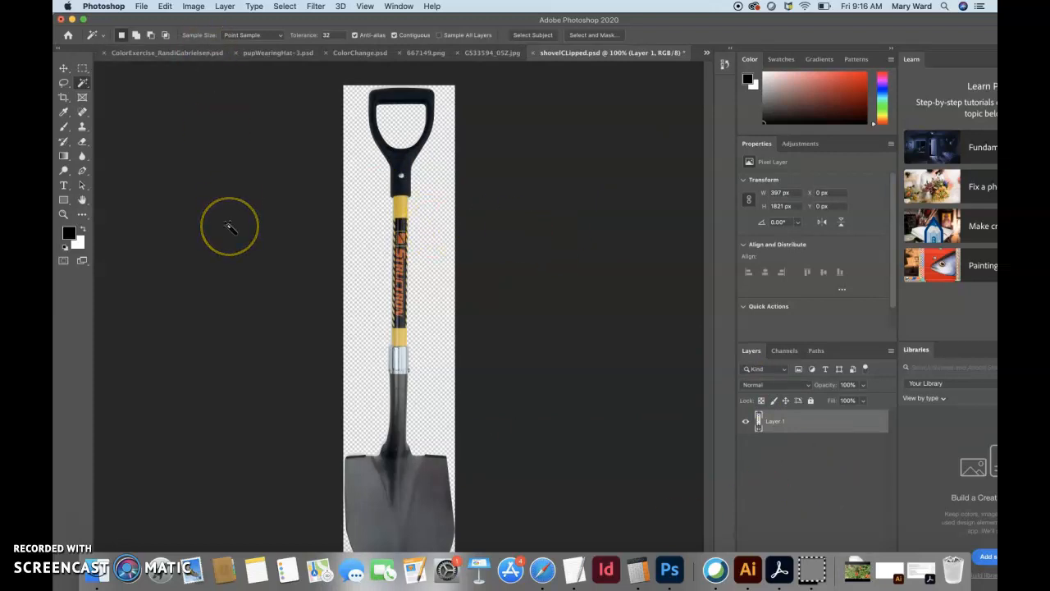
Step: Save a PNG copy of the cut-out shovel as shovelCLipped.png with the large file size option
click(141, 7)
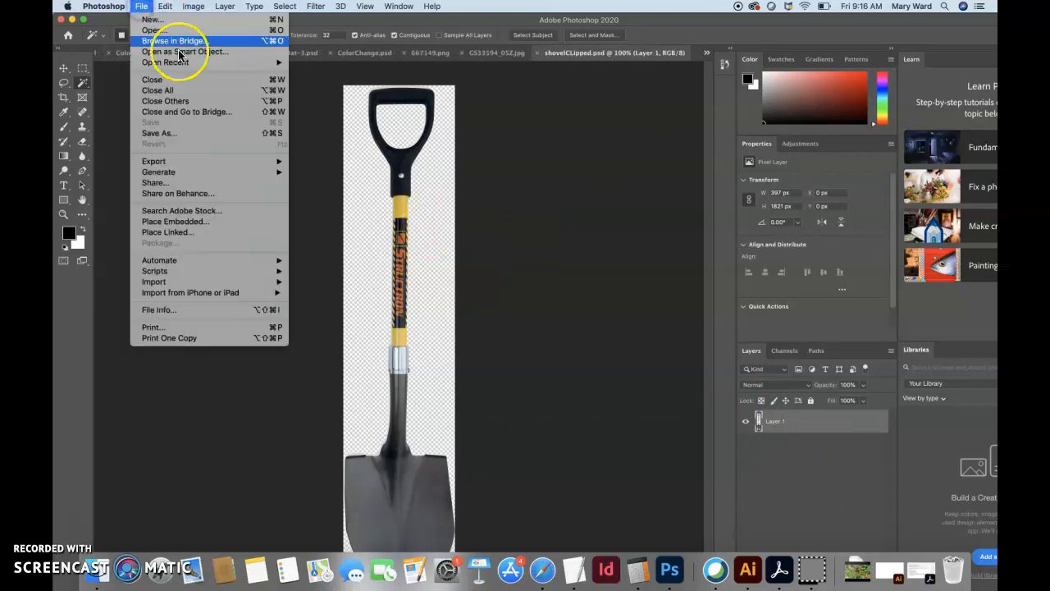
mouse_move(183, 164)
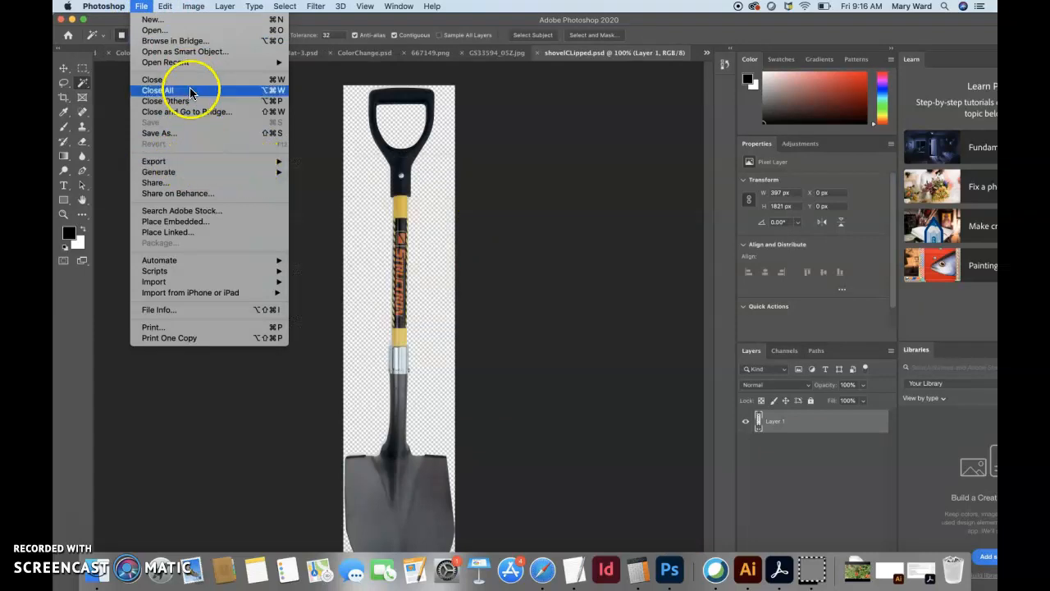
click(192, 133)
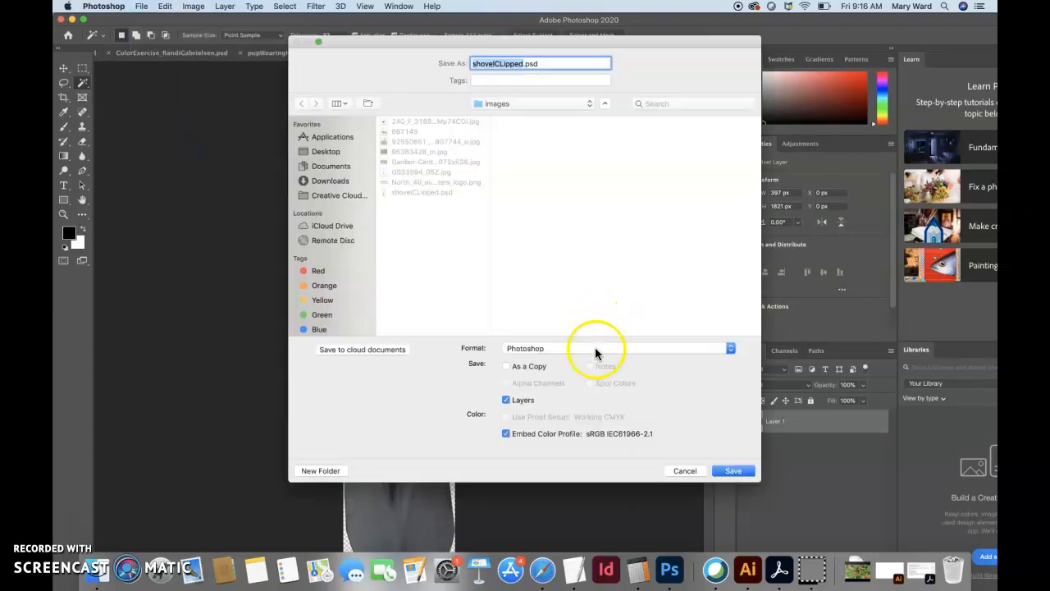
click(574, 348)
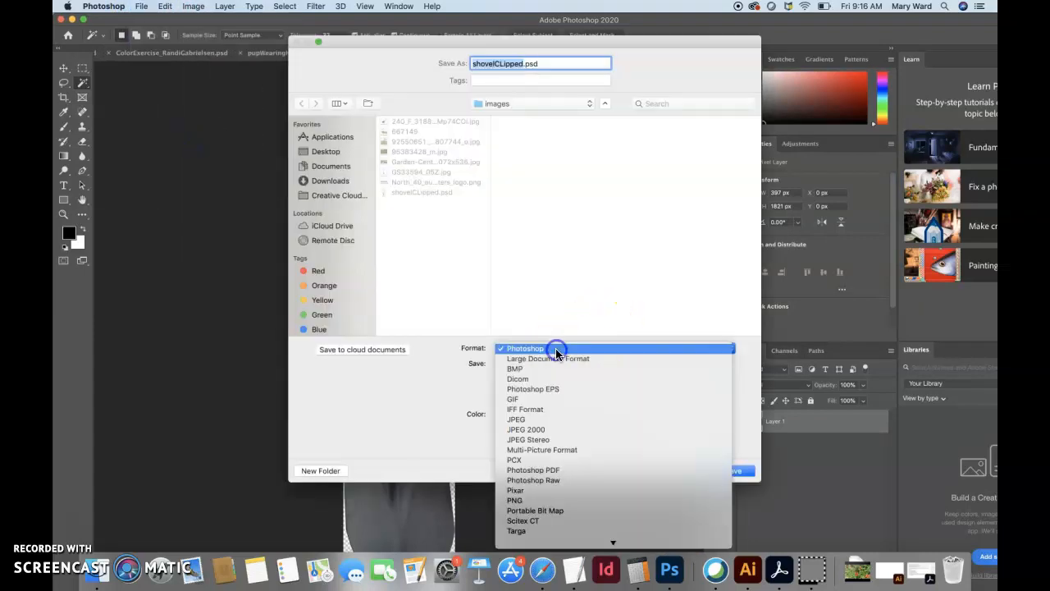
click(567, 499)
click(732, 471)
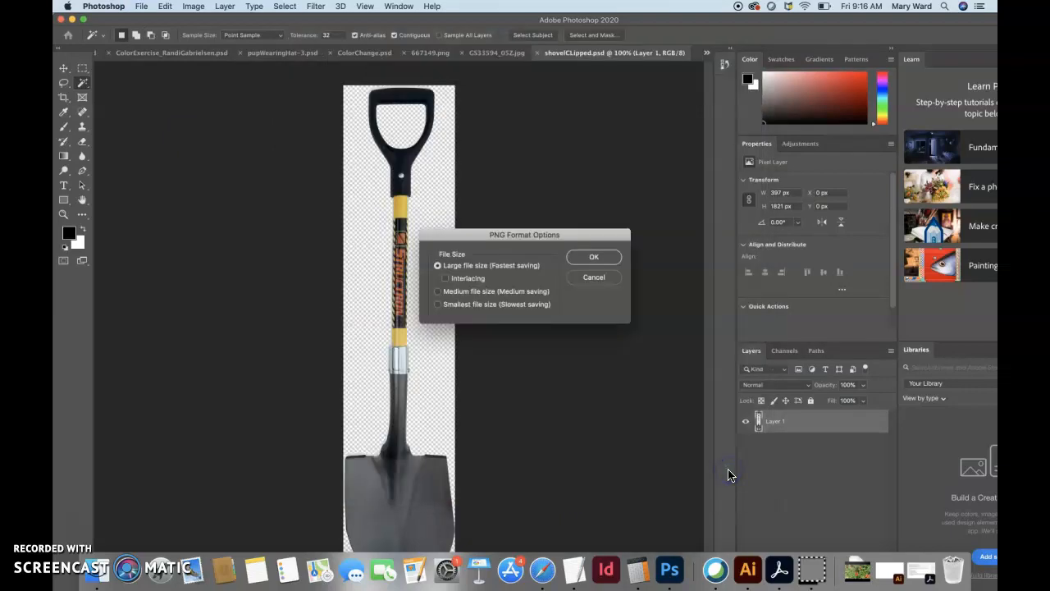
click(593, 259)
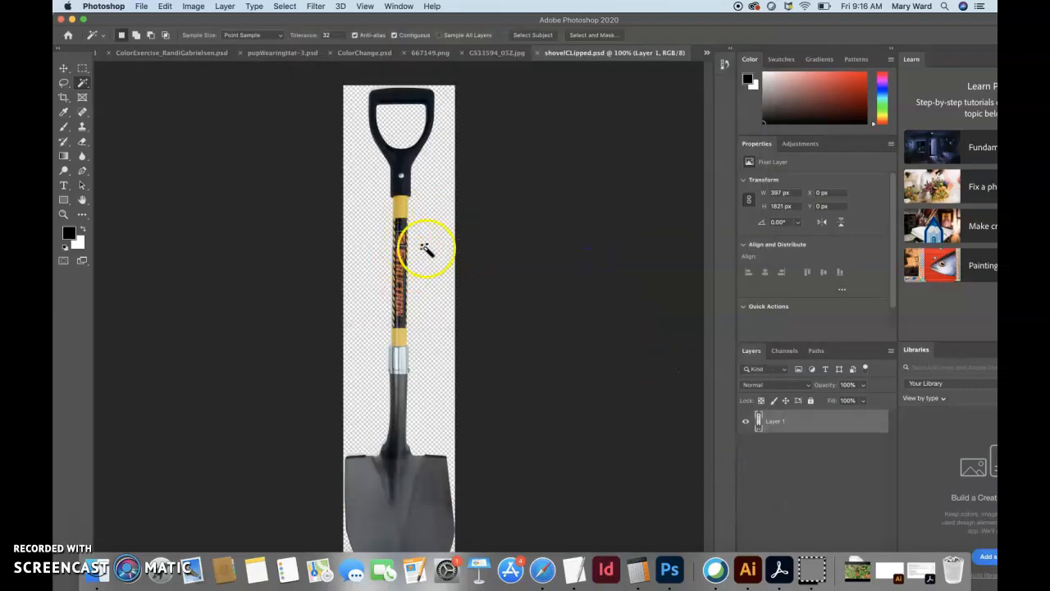
Step: Switch to Bannersnack in Safari and upload shovelCLipped.png from the images folder
click(542, 569)
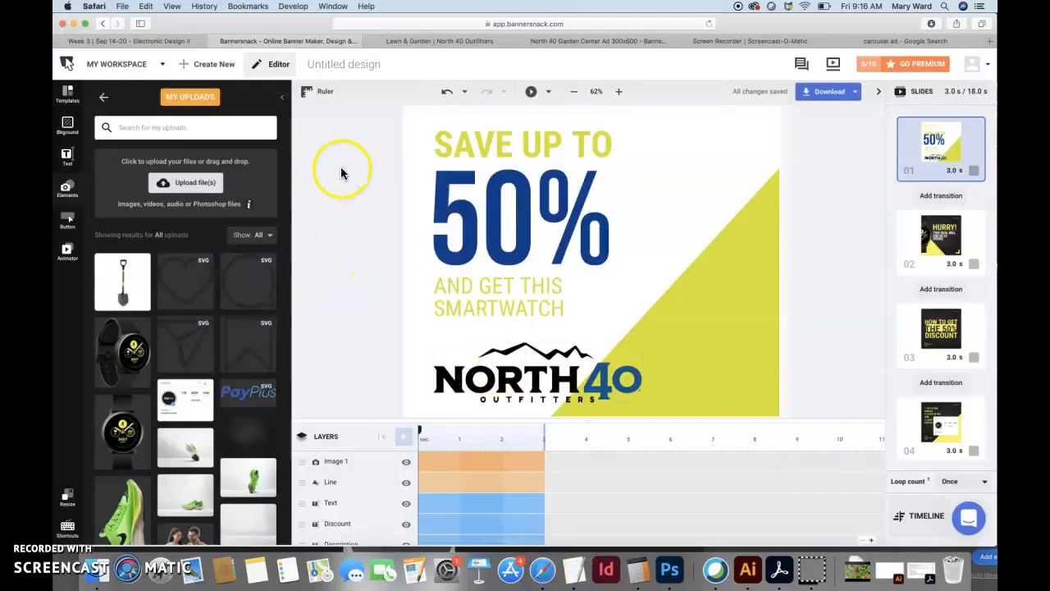
click(196, 179)
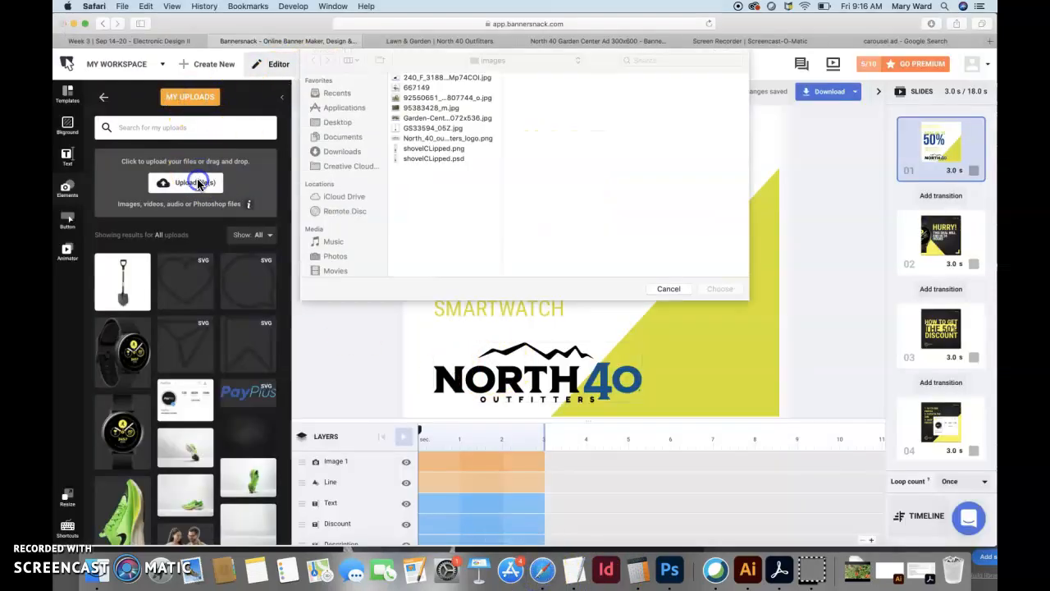
click(320, 151)
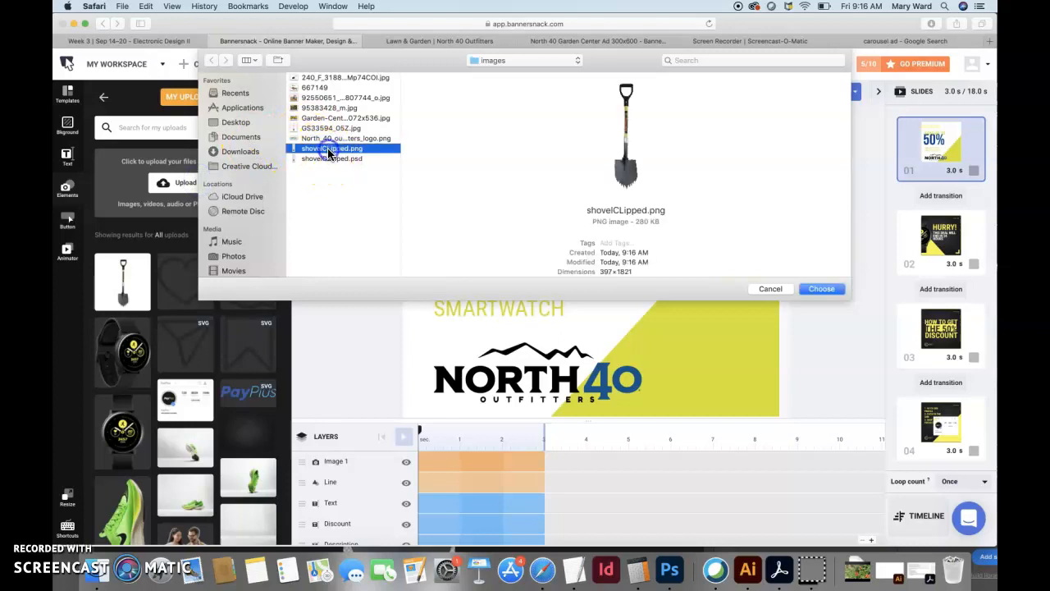
click(818, 288)
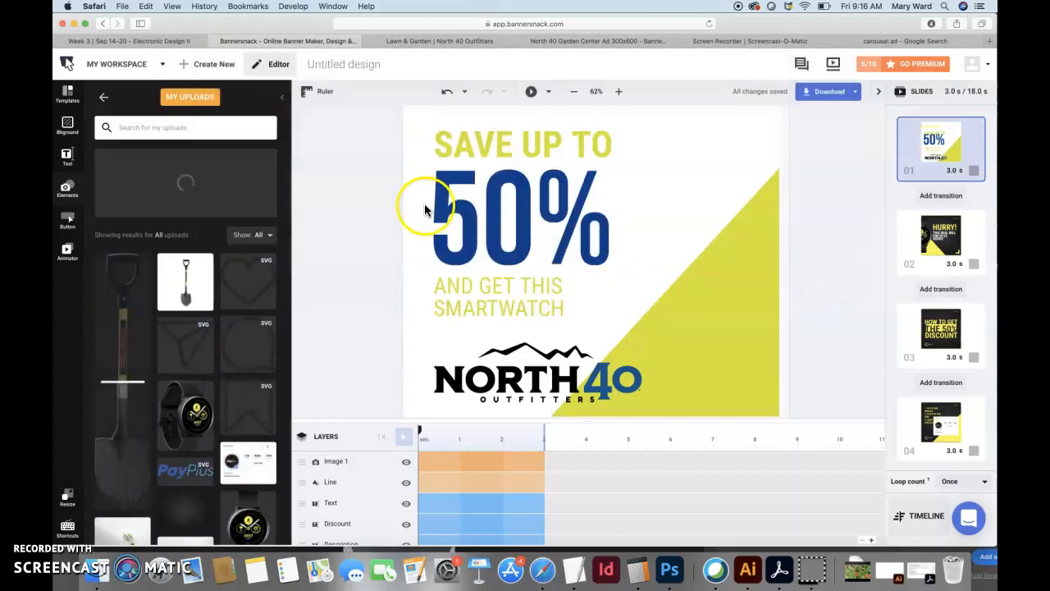
Step: Add the uploaded cut-out shovel to slide 01 and position it on the slide's right side over the green triangle
click(201, 275)
drag(604, 276, 710, 289)
scroll(710, 306, up, 1)
Step: Recolor the yellow striped line above the headline to the recent dark blue #063b8b
click(527, 120)
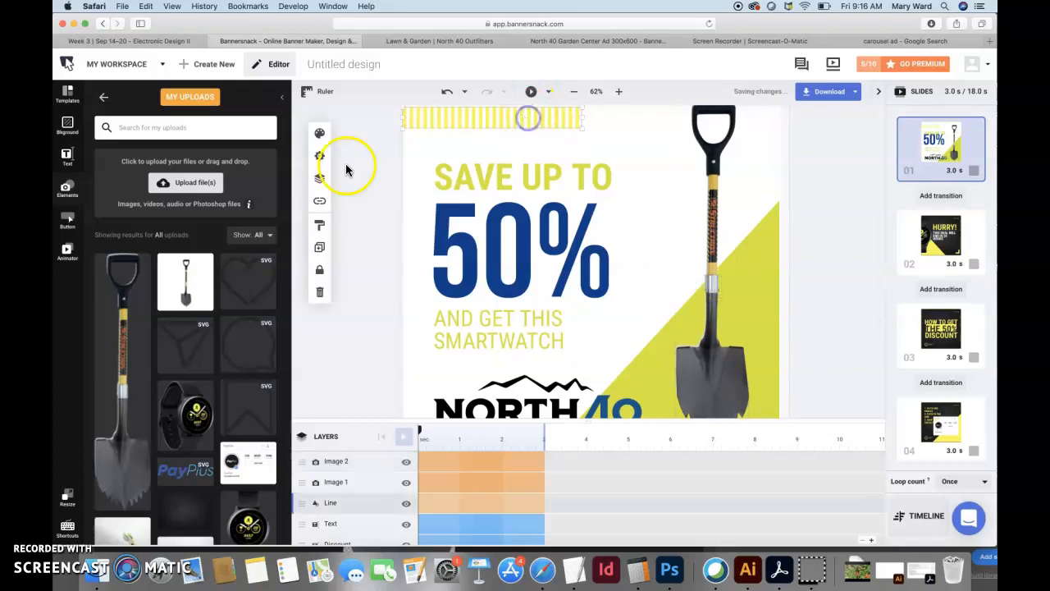
click(319, 132)
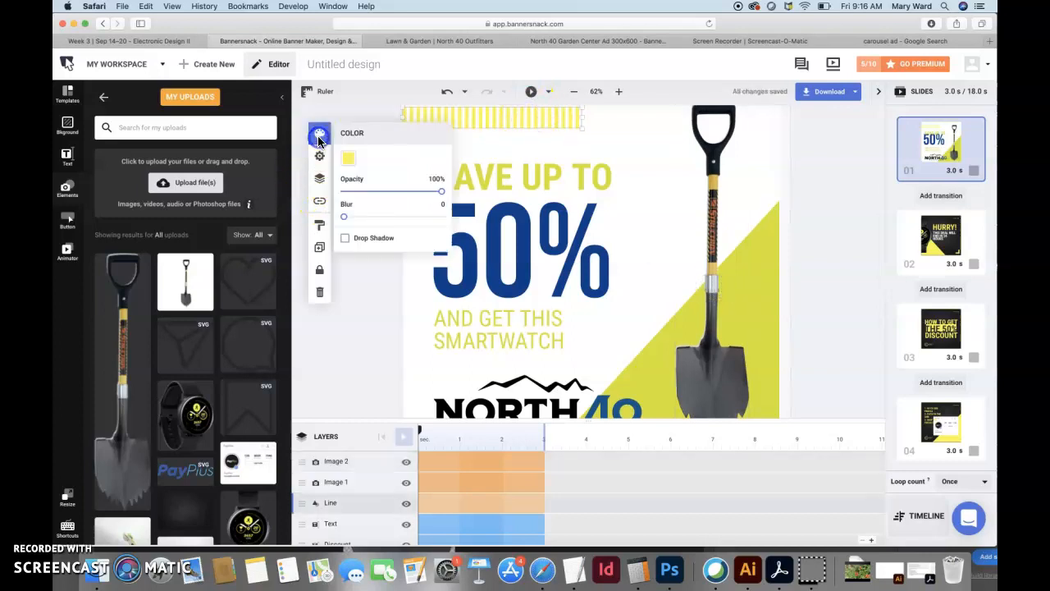
click(346, 155)
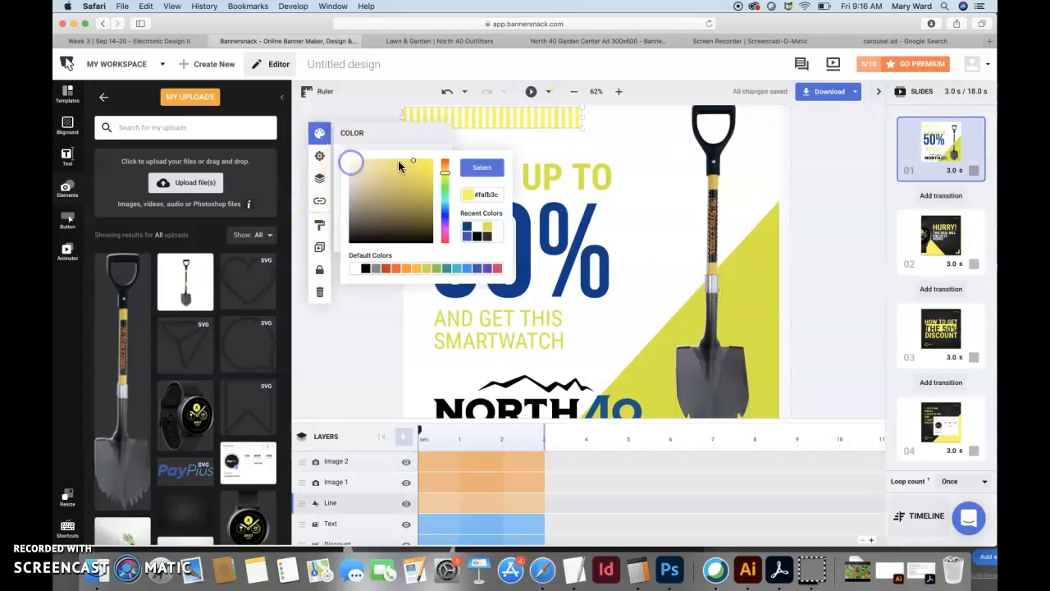
click(469, 232)
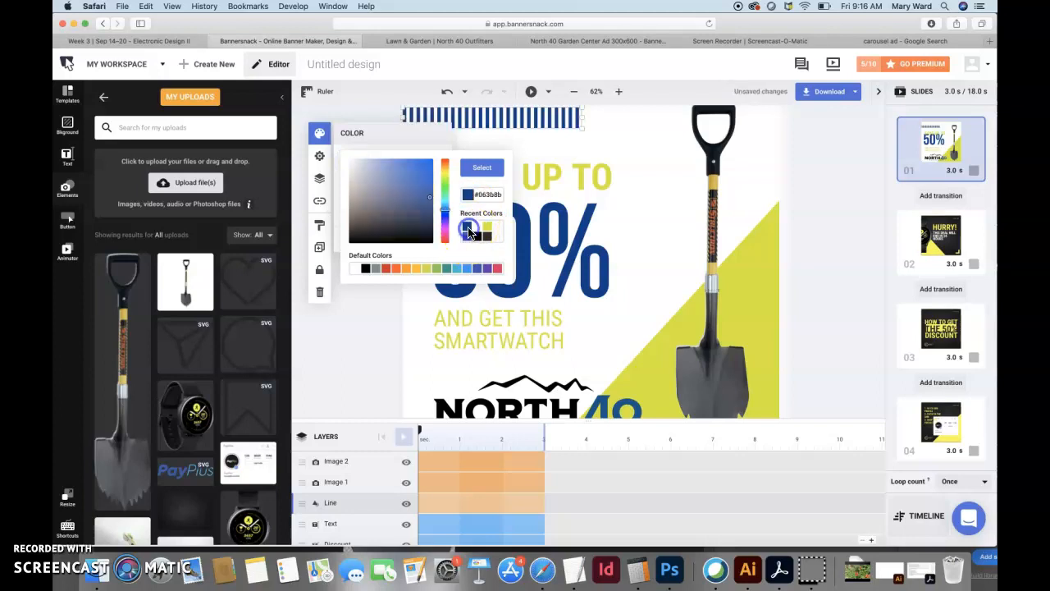
click(359, 346)
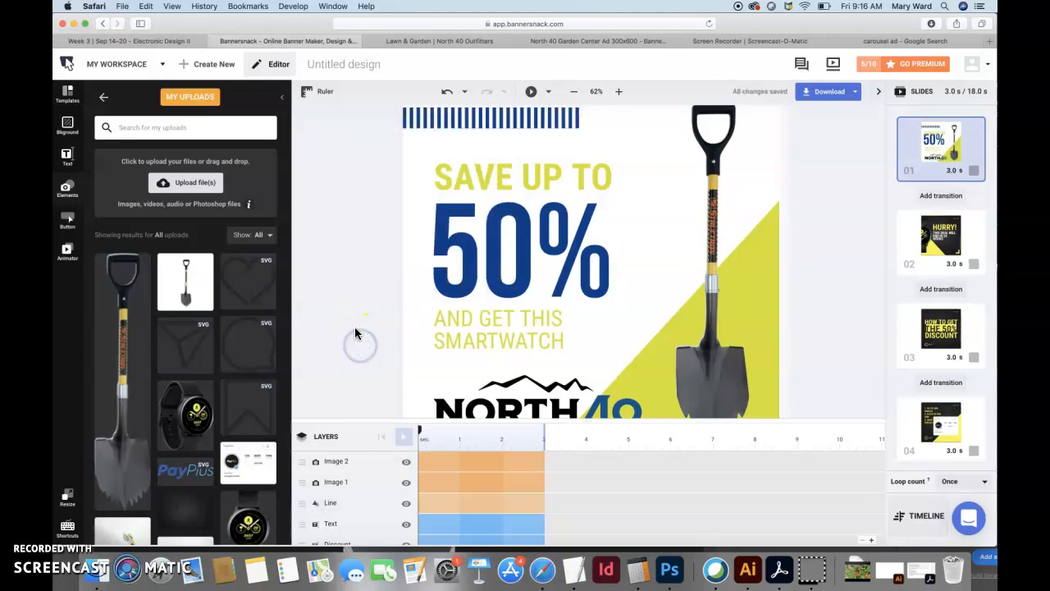
Step: Move the North 40 Outfitters logo from the bottom of slide 01 to the top, above SAVE UP TO
scroll(355, 333, down, 3)
scroll(354, 332, right, 2)
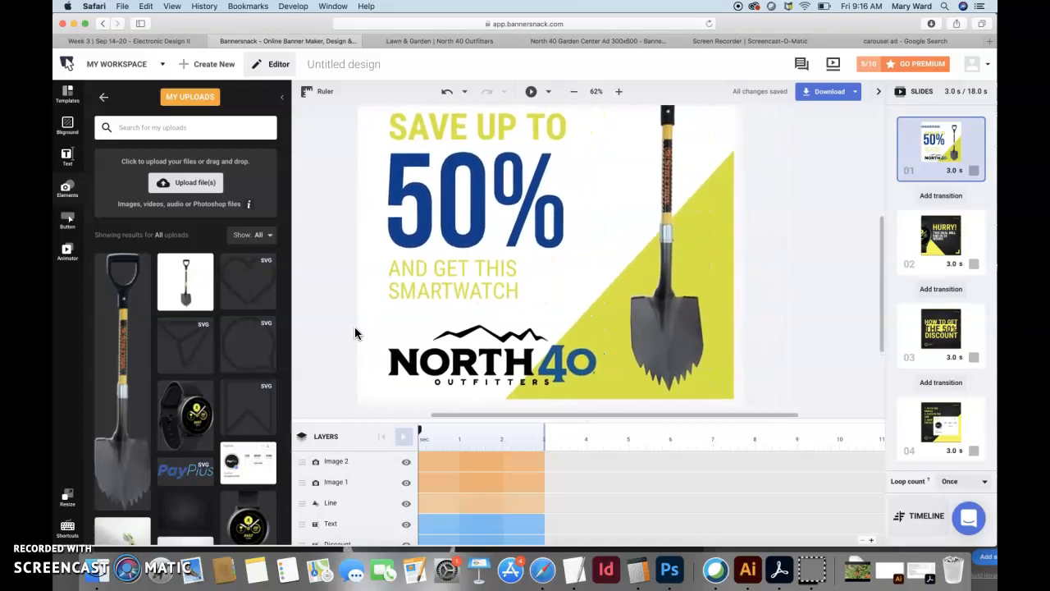
scroll(354, 332, up, 2)
scroll(355, 332, right, 1)
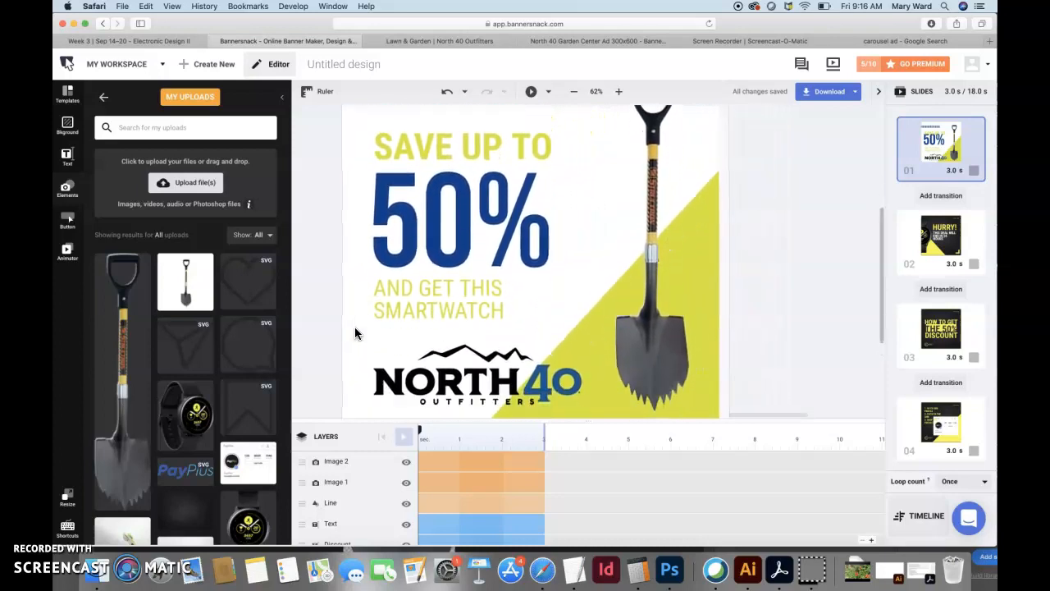
drag(457, 377, 457, 160)
scroll(457, 155, up, 2)
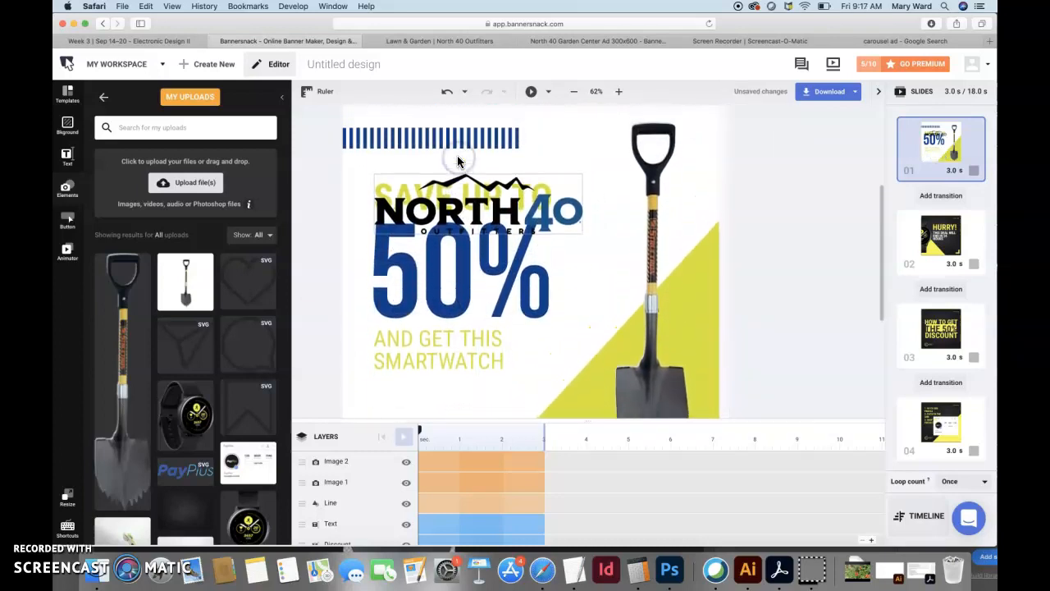
drag(466, 206, 464, 152)
Step: Move the blue striped line from the top of slide 01 to below the AND GET THIS SMARTWATCH text
click(358, 140)
drag(358, 141, 352, 397)
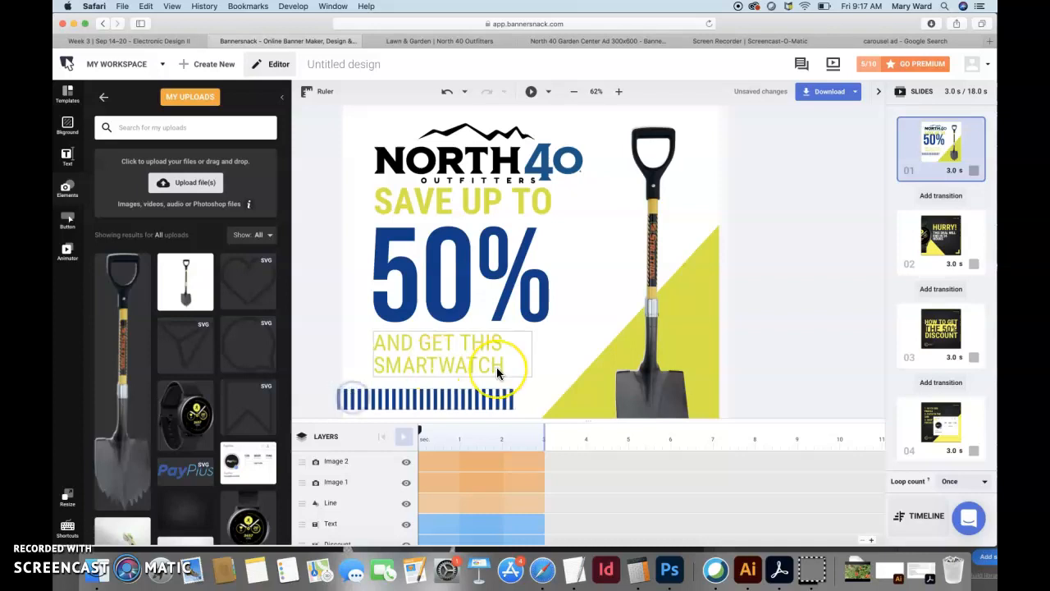
scroll(496, 369, down, 3)
drag(479, 335, 480, 359)
Step: Shift the SAVE UP TO, 50% and AND GET THIS SMARTWATCH texts down together to leave space below the logo
click(469, 303)
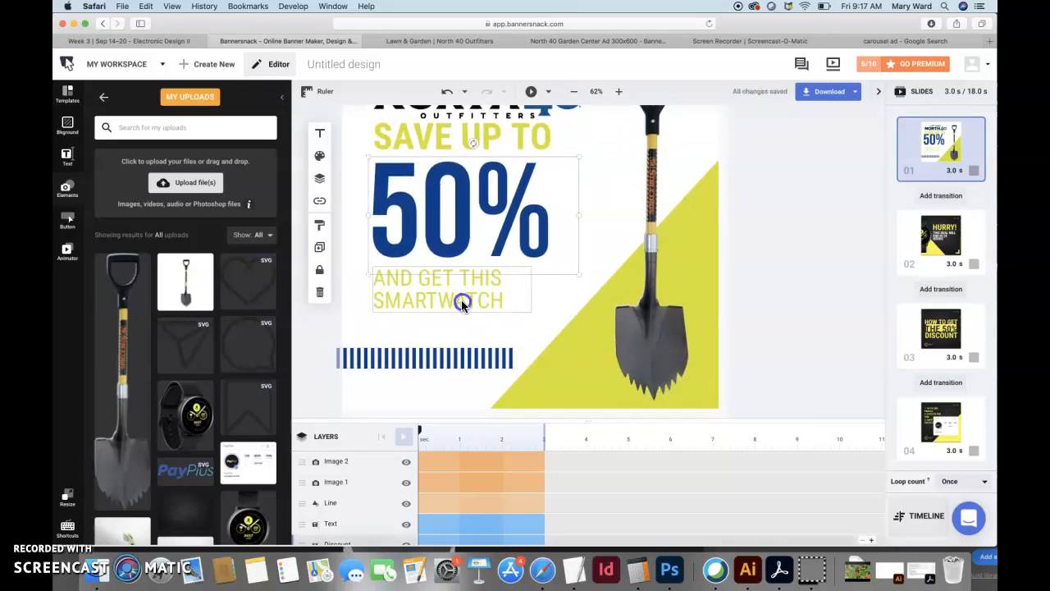
click(466, 154)
key(shift+Down)
key(shift+Down)
key(shift+Down)
key(shift+Down)
key(shift+Down)
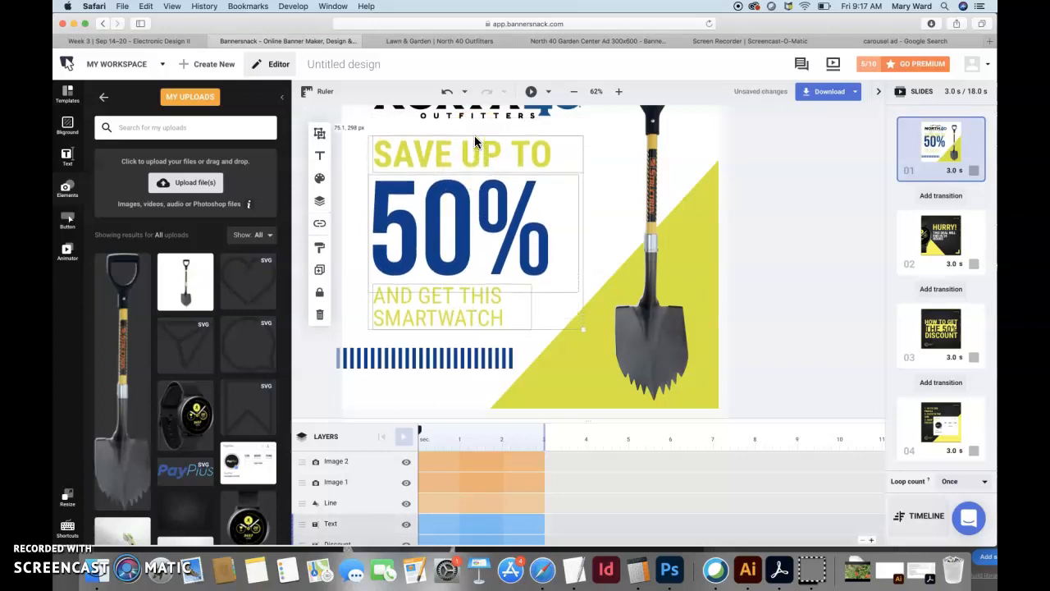
Step: Lengthen the blue striped line to about 730 px so that it ends close to the shovel blade
scroll(550, 203, up, 2)
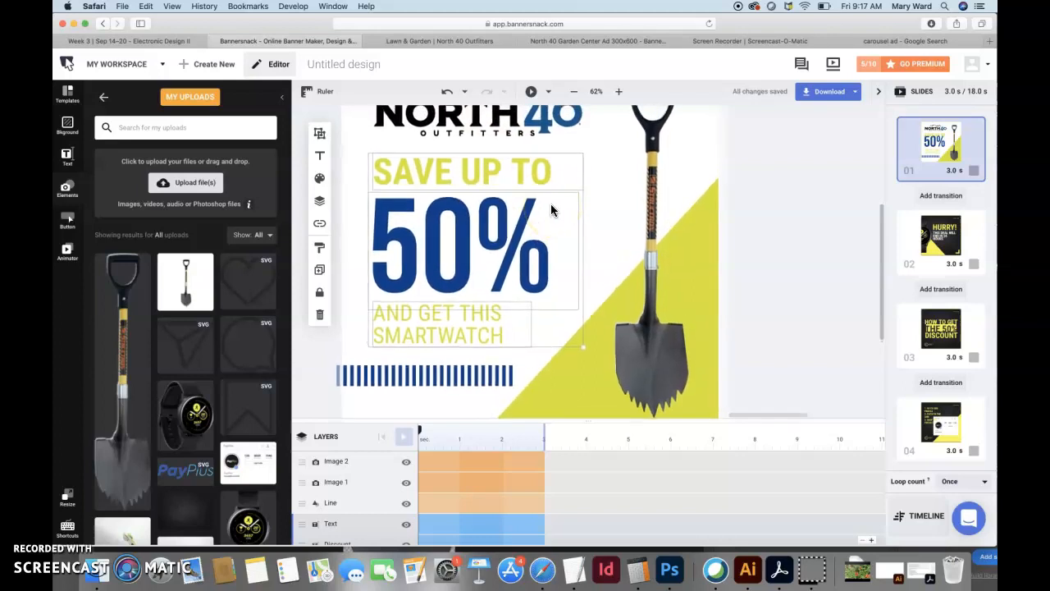
click(461, 382)
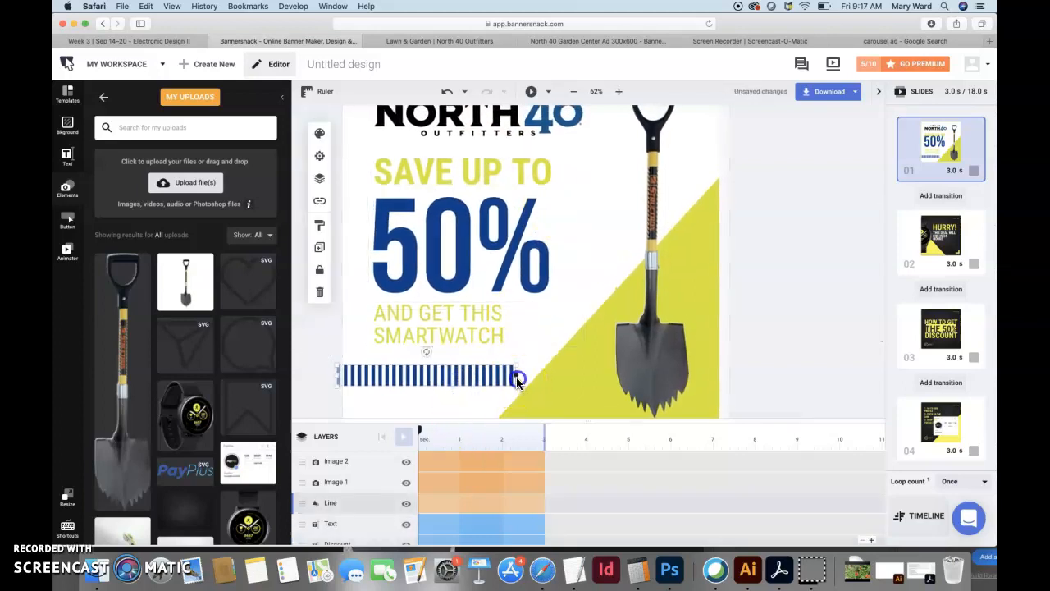
drag(516, 378, 593, 380)
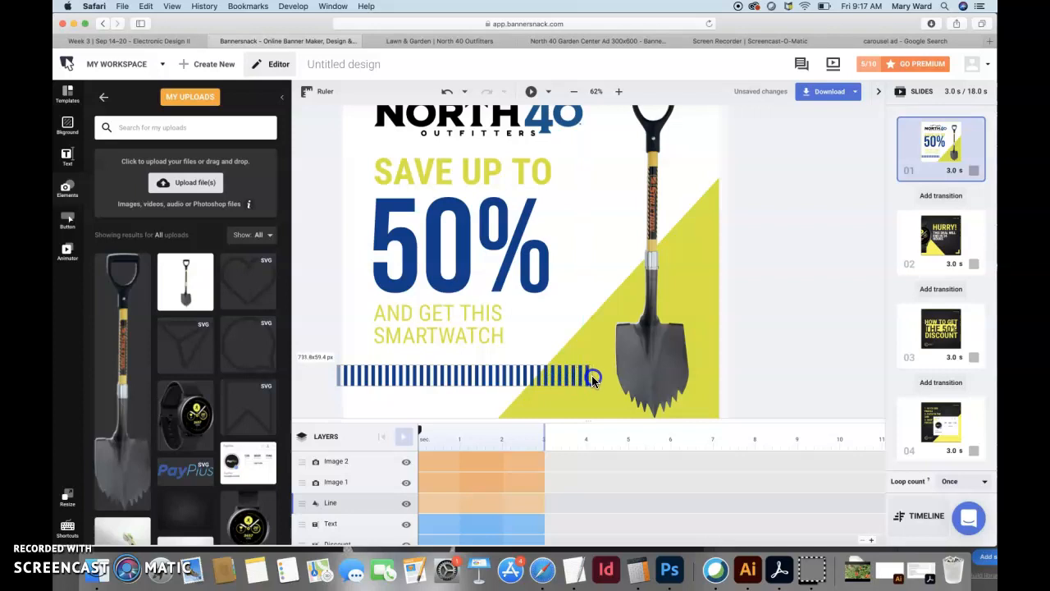
drag(517, 375, 598, 375)
click(821, 330)
Step: Rotate the shovel on slide 01 to about 351° so its handle tilts toward the logo
click(632, 364)
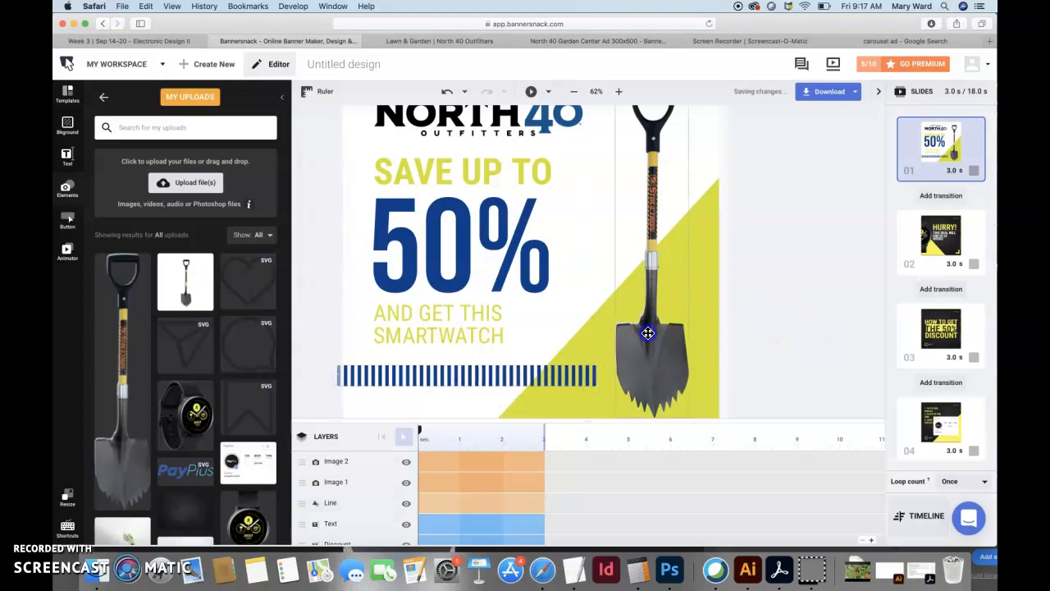
scroll(682, 374, up, 2)
drag(655, 131, 621, 122)
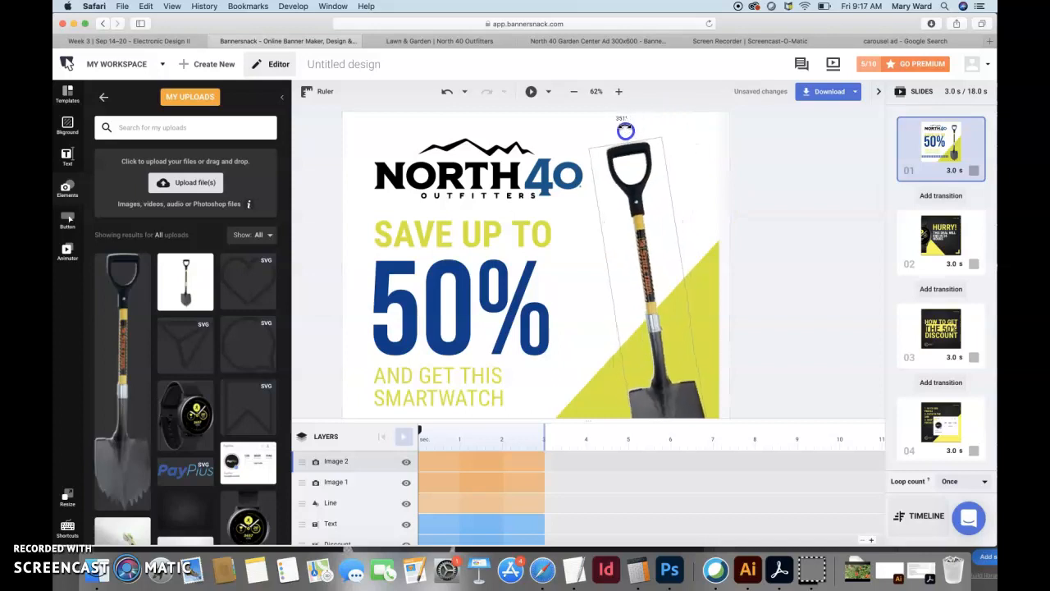
scroll(781, 259, down, 3)
scroll(781, 258, up, 2)
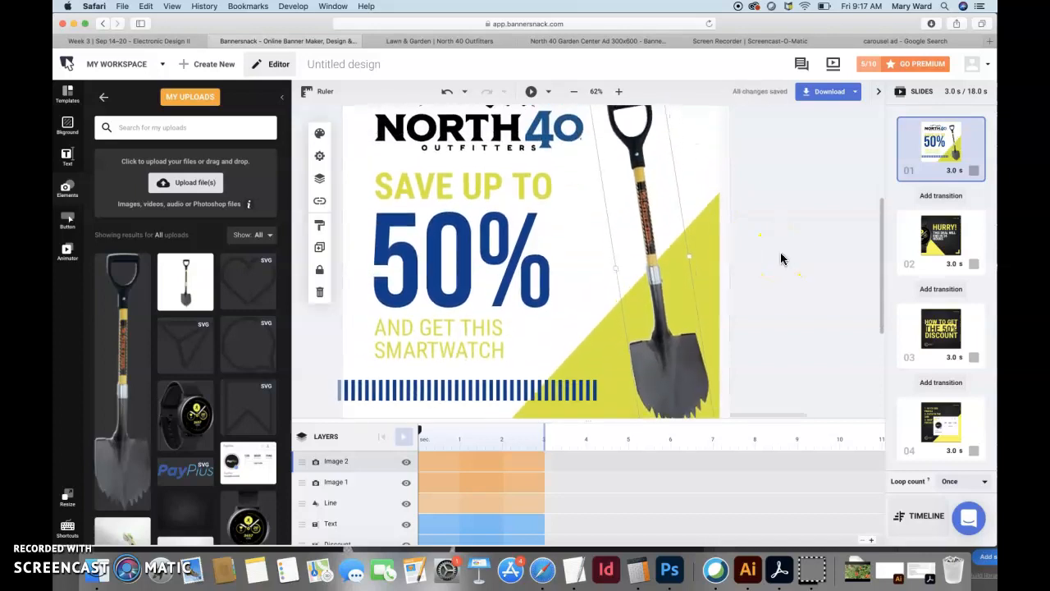
scroll(781, 259, down, 1)
scroll(781, 259, up, 1)
Step: Delete the blue striped line from slide 01 and select the AND GET THIS SMARTWATCH text
click(521, 374)
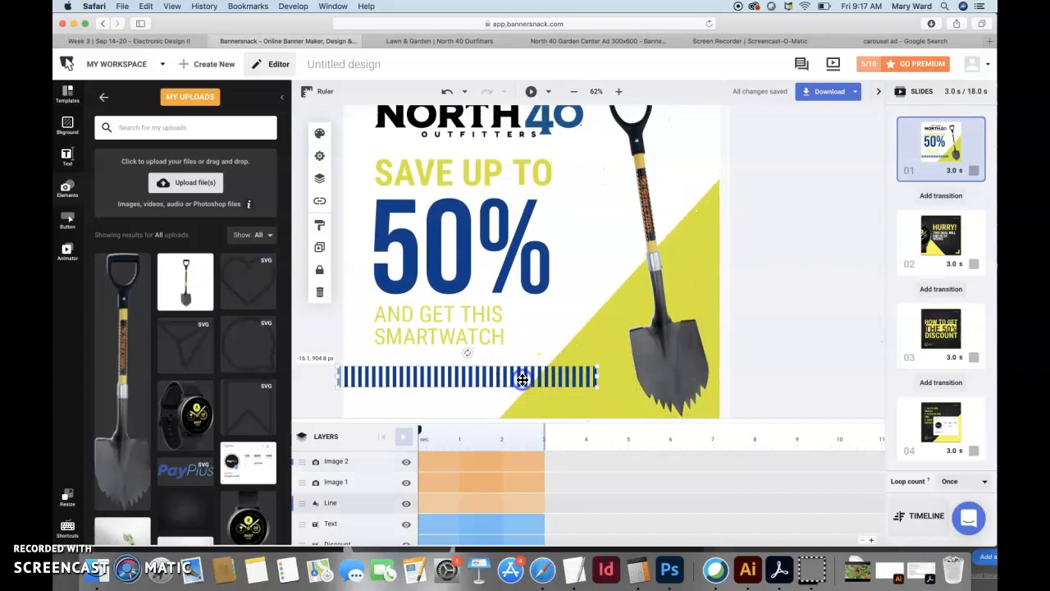
key(Delete)
click(404, 335)
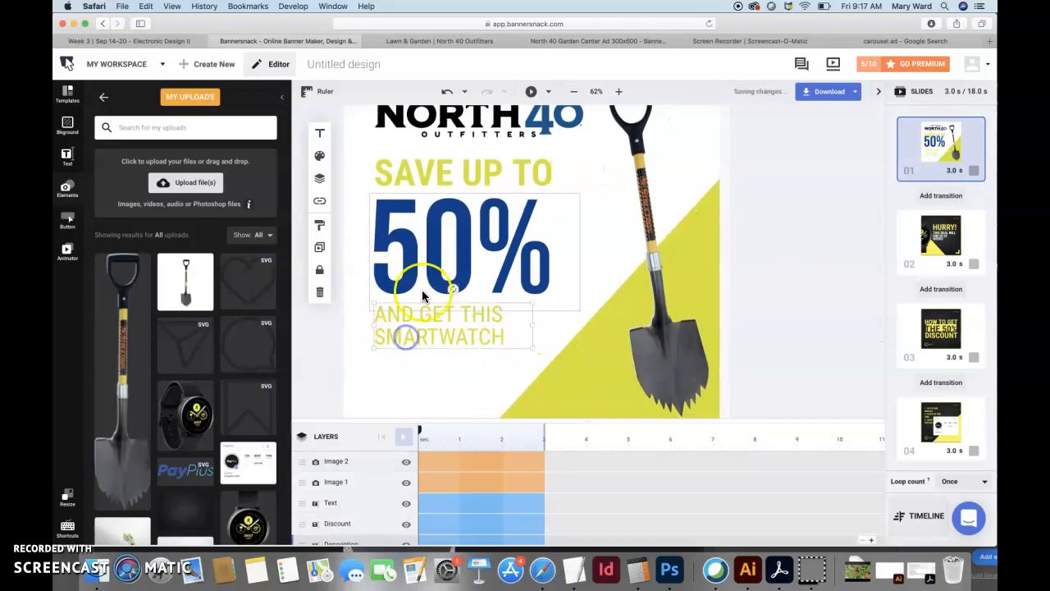
Step: Add the North 40 logo to the selected slide 01 texts and nudge the whole group down, leaving more space above the logo
click(469, 134)
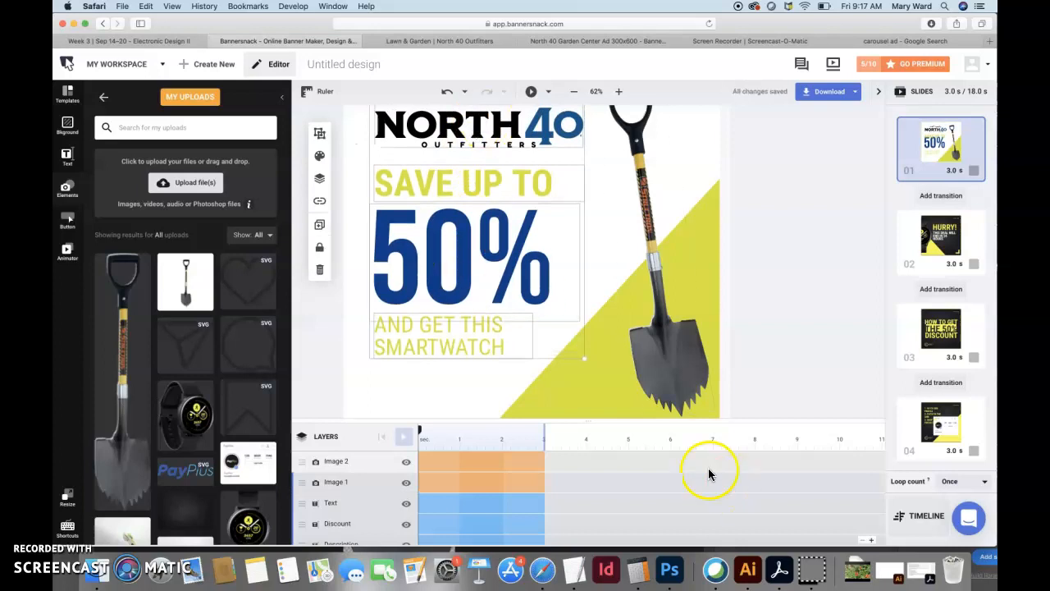
drag(586, 423, 587, 481)
scroll(562, 361, up, 3)
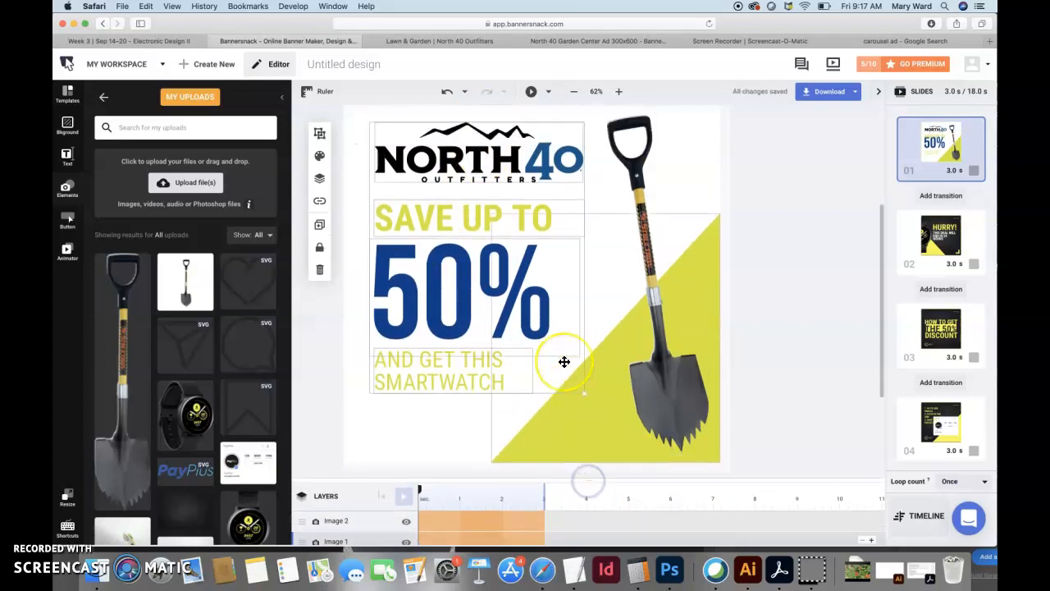
key(Down)
key(Down)
key(Down)
key(Down)
key(Down)
key(Down)
key(Down)
key(Down)
key(Down)
key(Down)
key(Down)
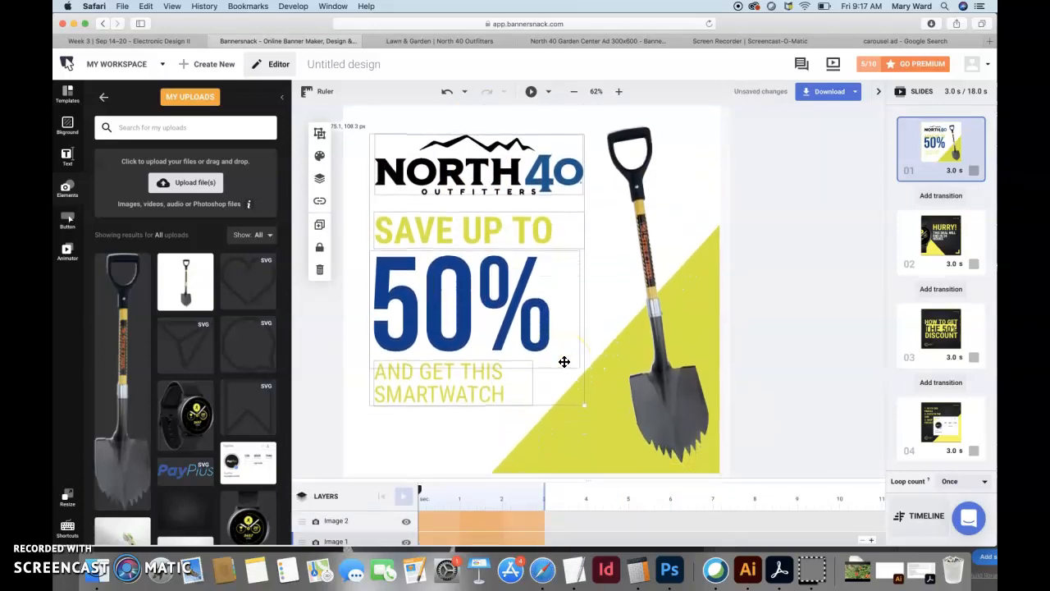
click(849, 328)
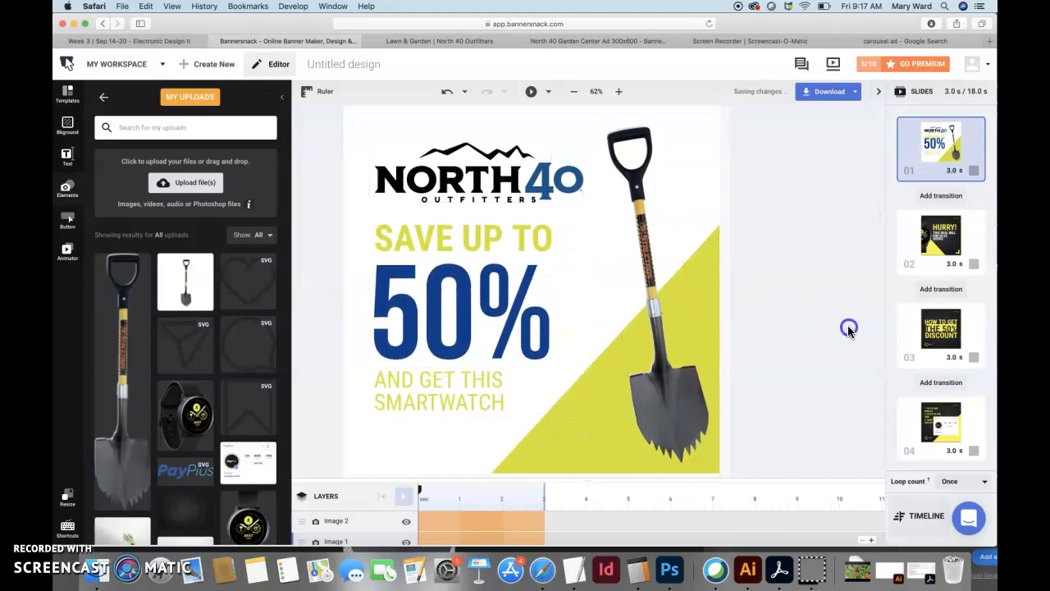
Step: Rotate the shovel on slide 01 back to upright and shift it slightly toward the text
click(646, 198)
drag(624, 115, 651, 115)
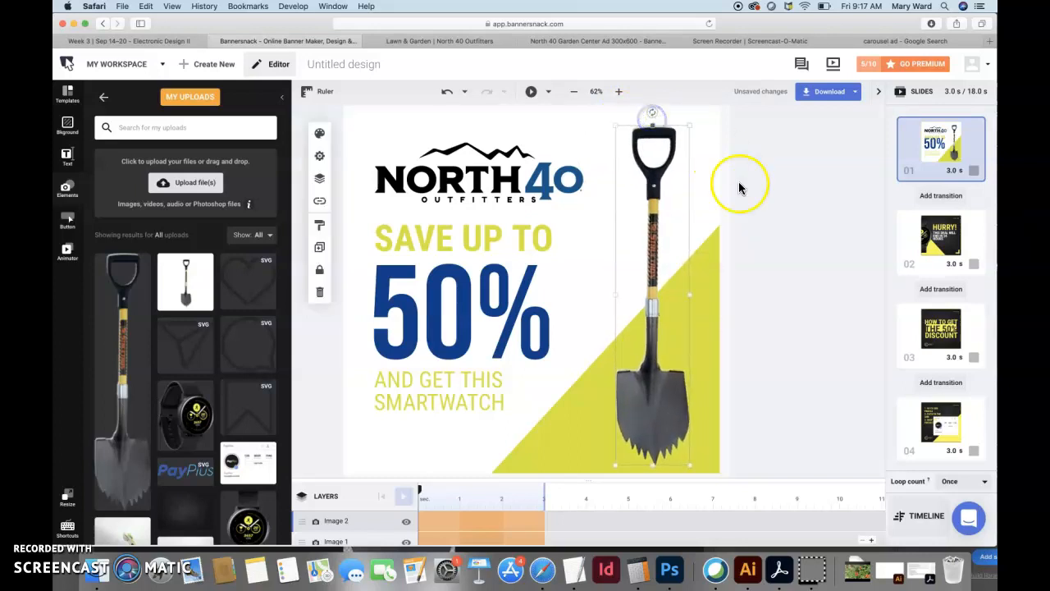
drag(652, 266, 641, 265)
mouse_move(644, 114)
mouse_down()
mouse_move(674, 118)
mouse_move(642, 375)
mouse_move(562, 110)
mouse_move(668, 103)
mouse_move(643, 100)
mouse_up()
click(757, 180)
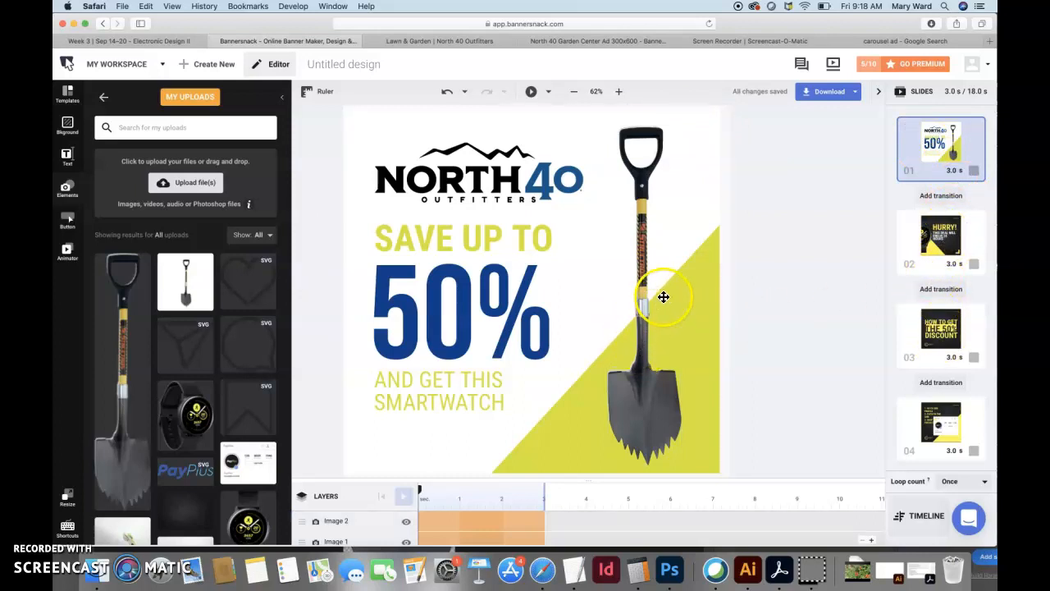
Step: Replace the AND GET THIS SMARTWATCH text with ON ALL STRUCTION SHOVELS
click(460, 398)
click(457, 398)
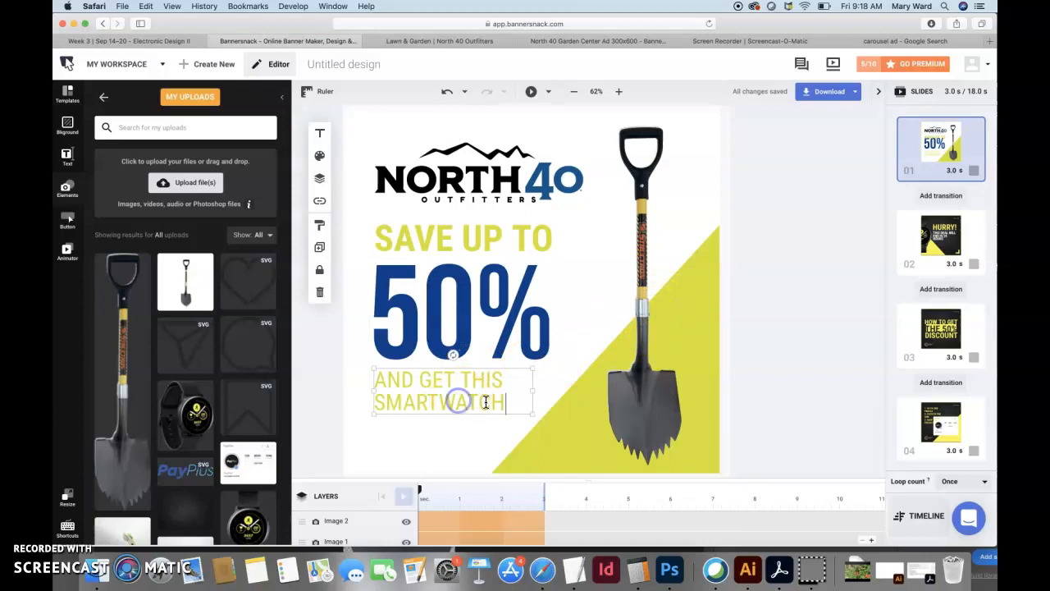
drag(504, 399, 382, 386)
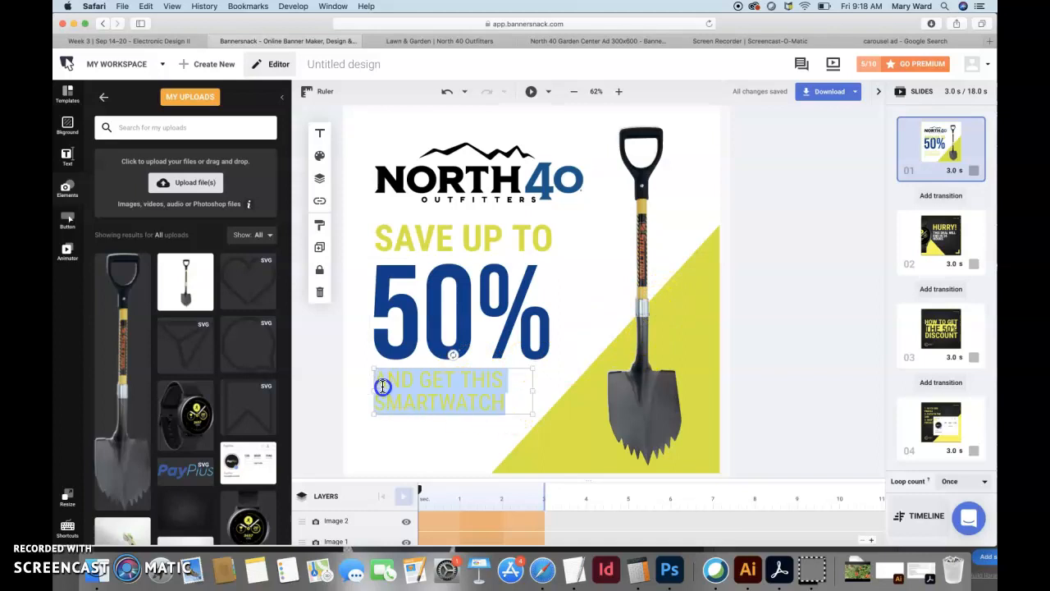
click(376, 376)
double_click(440, 388)
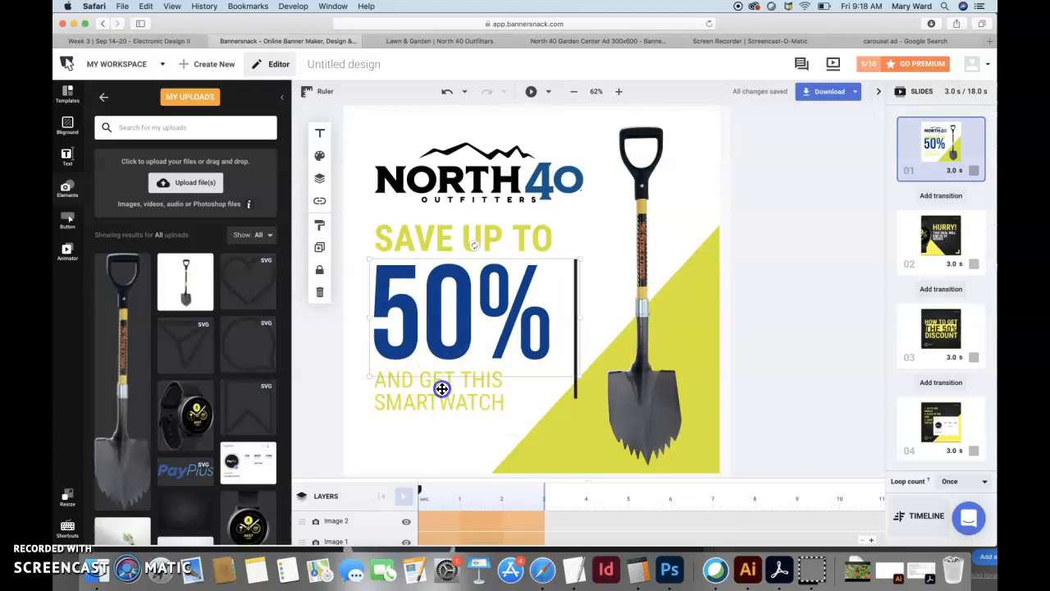
double_click(489, 404)
text(ON ALL)
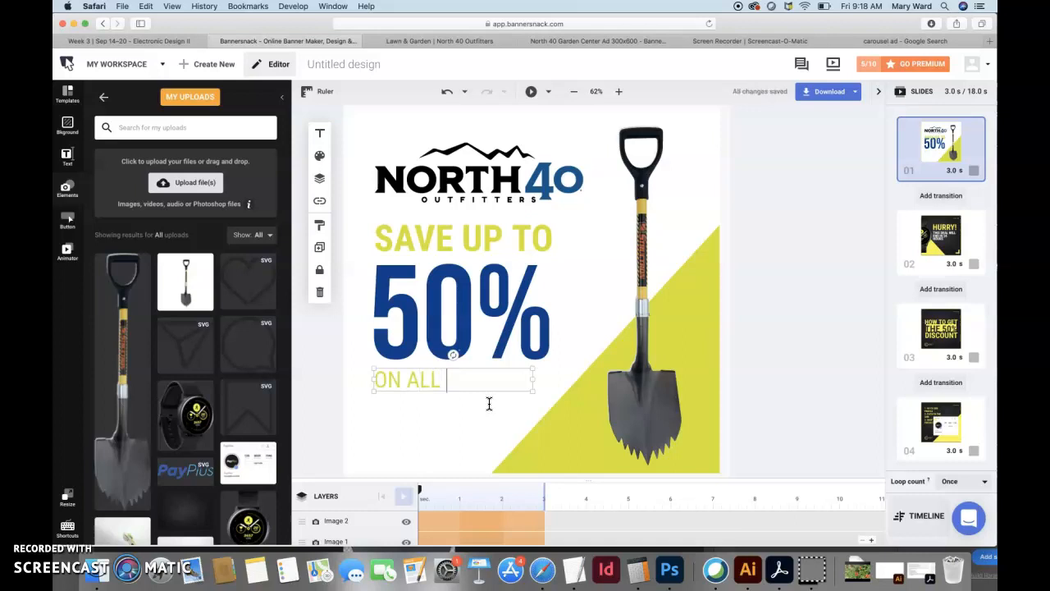
text(STRUCTION SHOVELS)
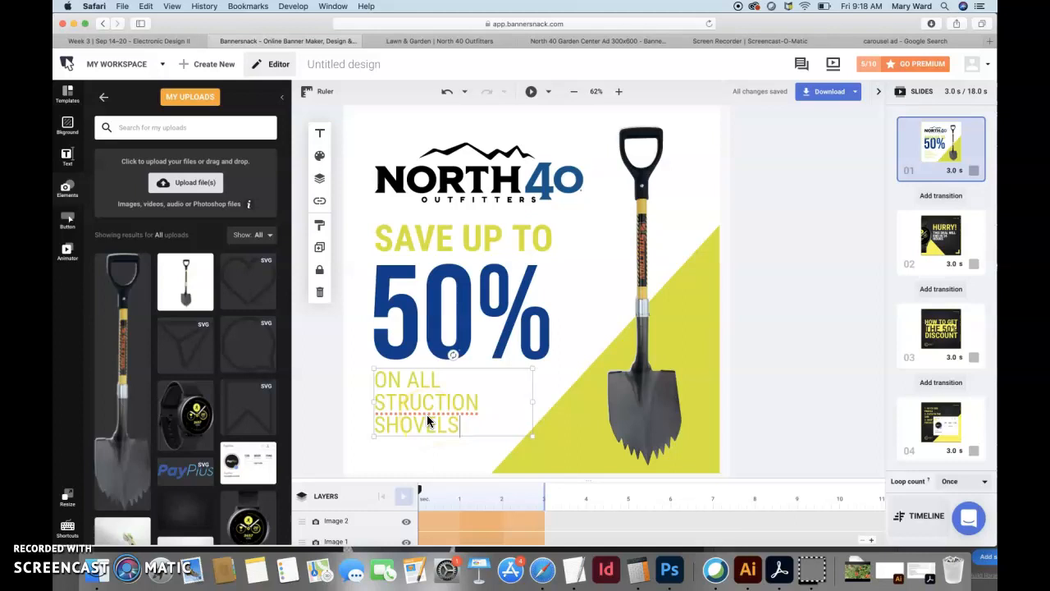
click(452, 461)
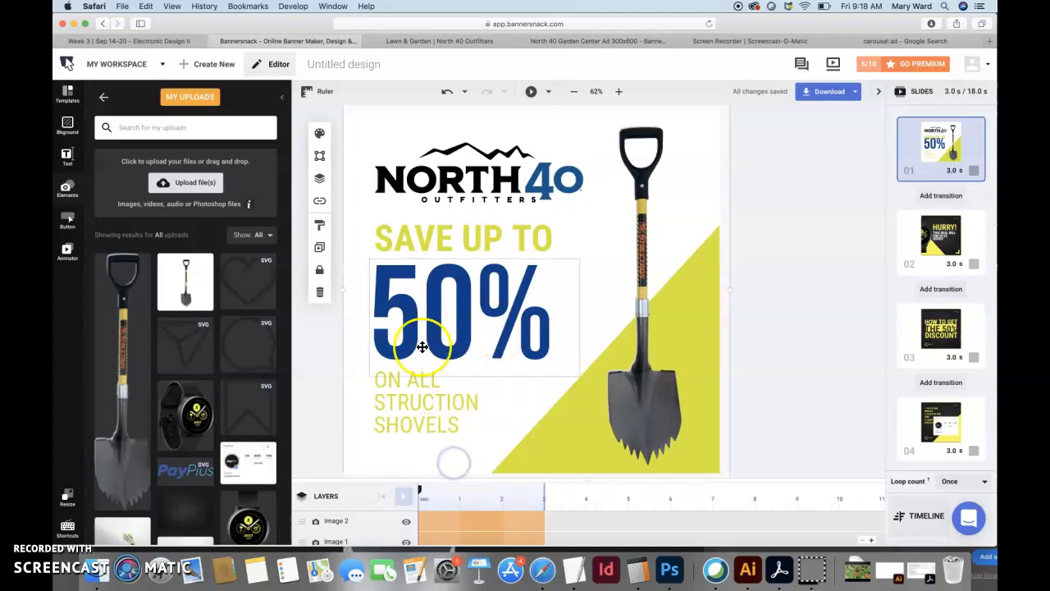
click(465, 227)
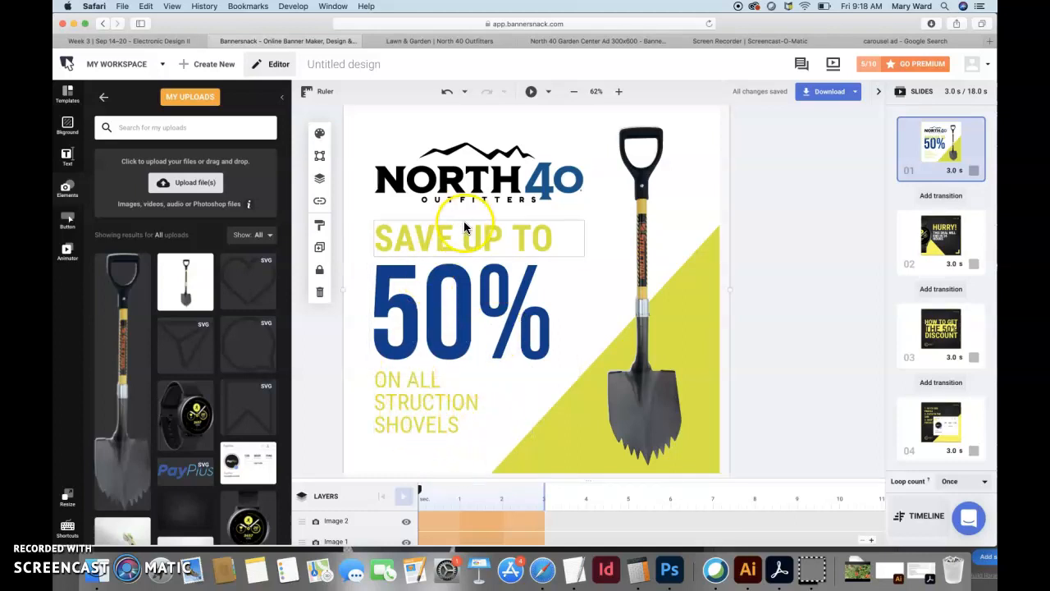
Step: Examine the remaining template slides 02 to 06 for the texts, watch images and PayPlus branding they contain
click(934, 250)
click(626, 277)
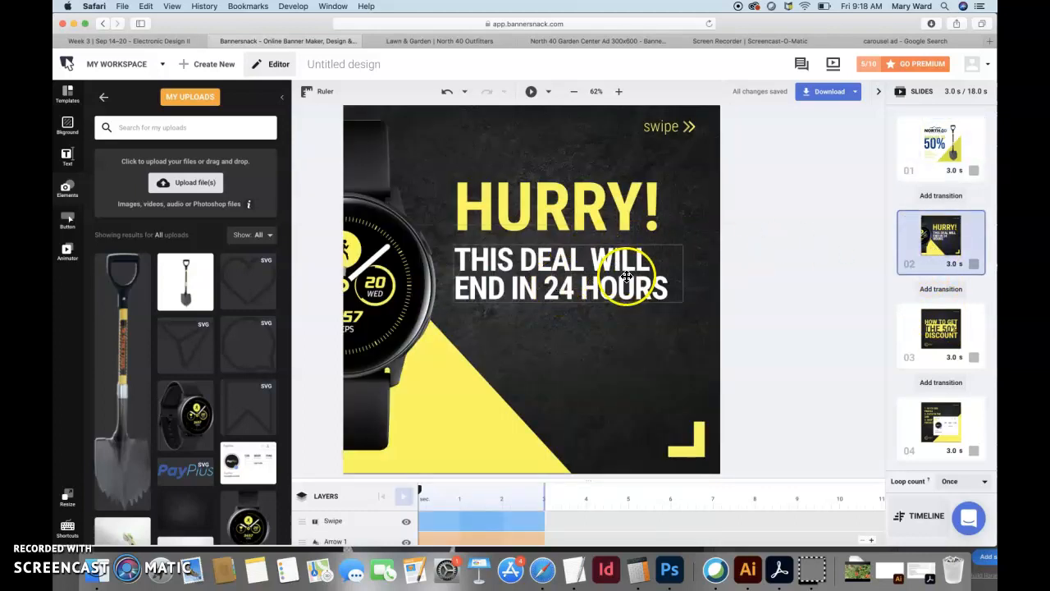
click(620, 202)
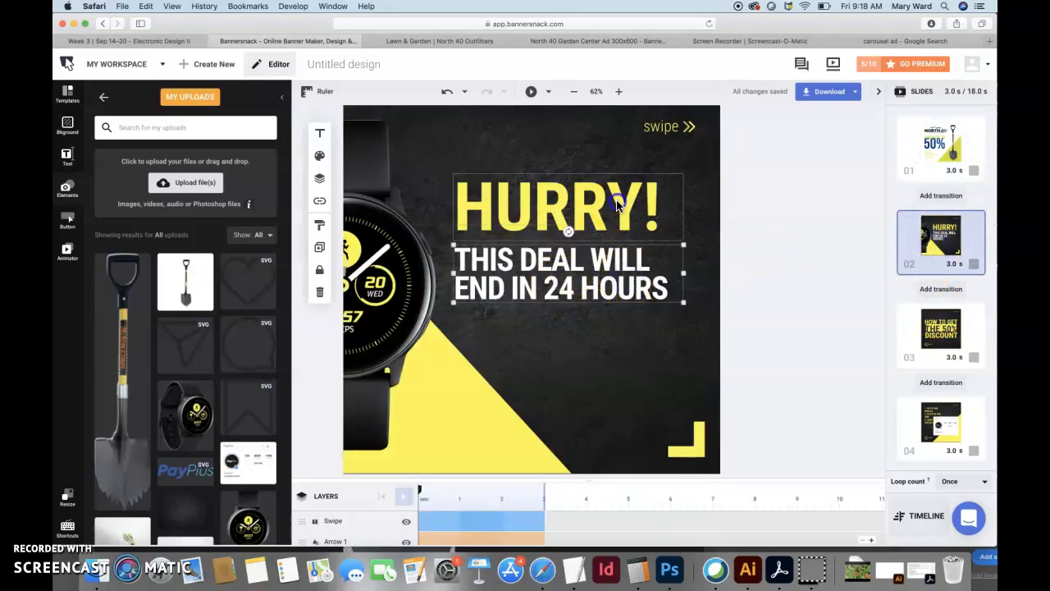
click(656, 125)
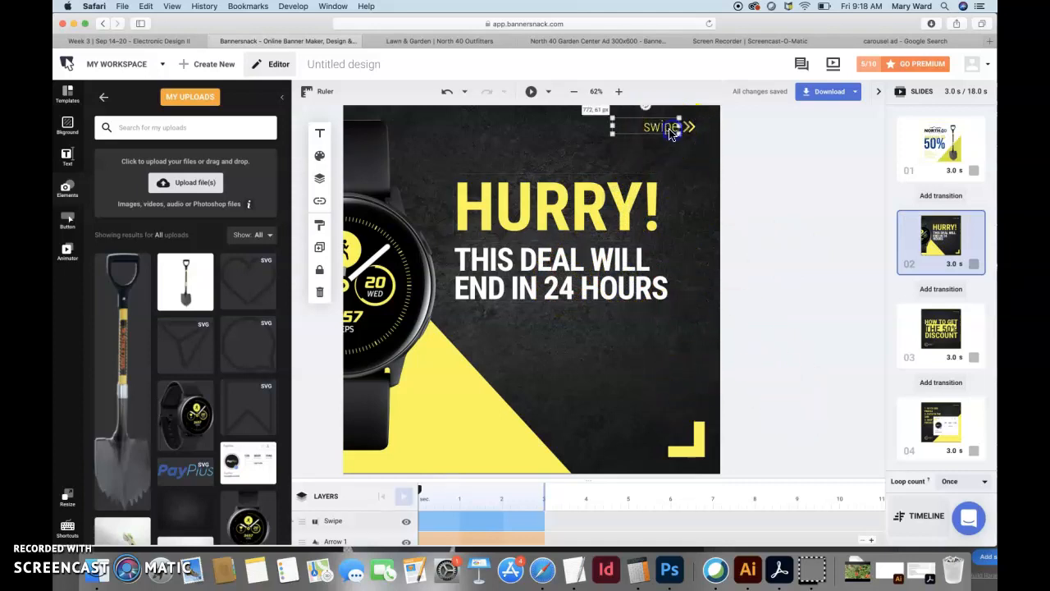
click(940, 332)
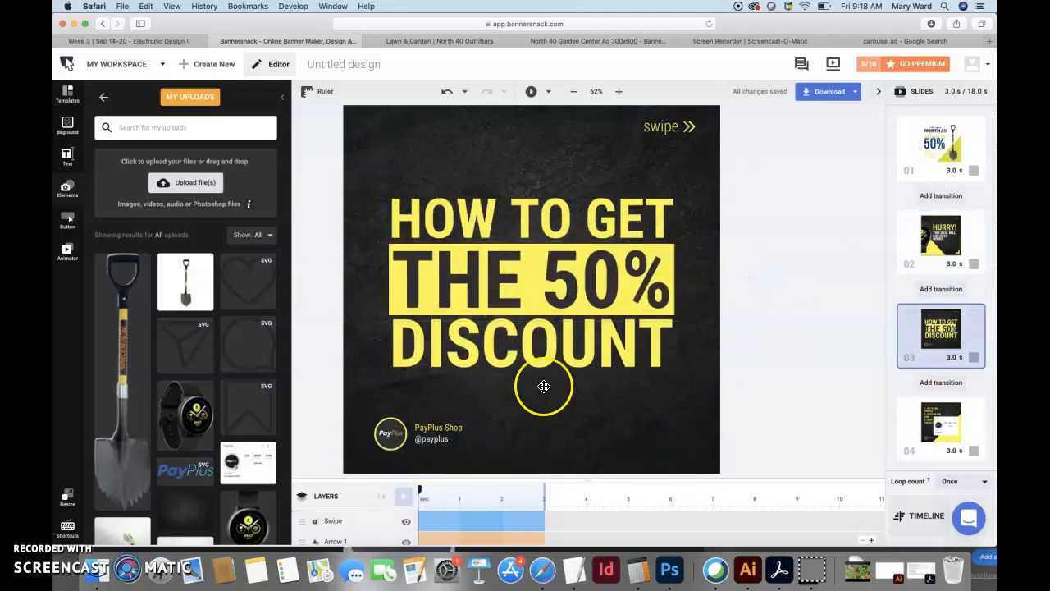
click(947, 426)
scroll(797, 379, down, 5)
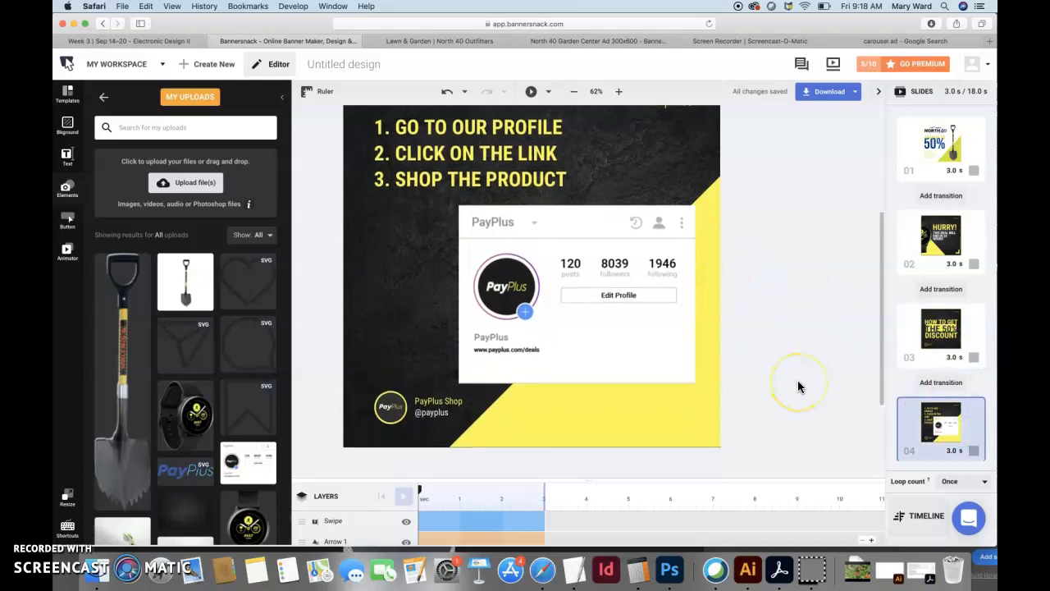
scroll(952, 422, down, 5)
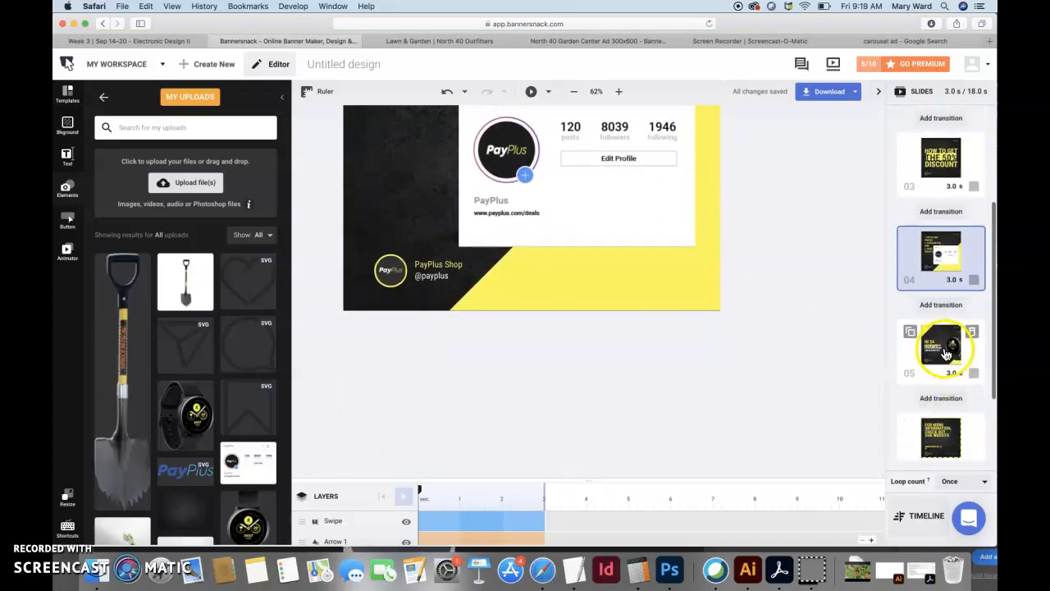
click(940, 349)
scroll(704, 391, up, 5)
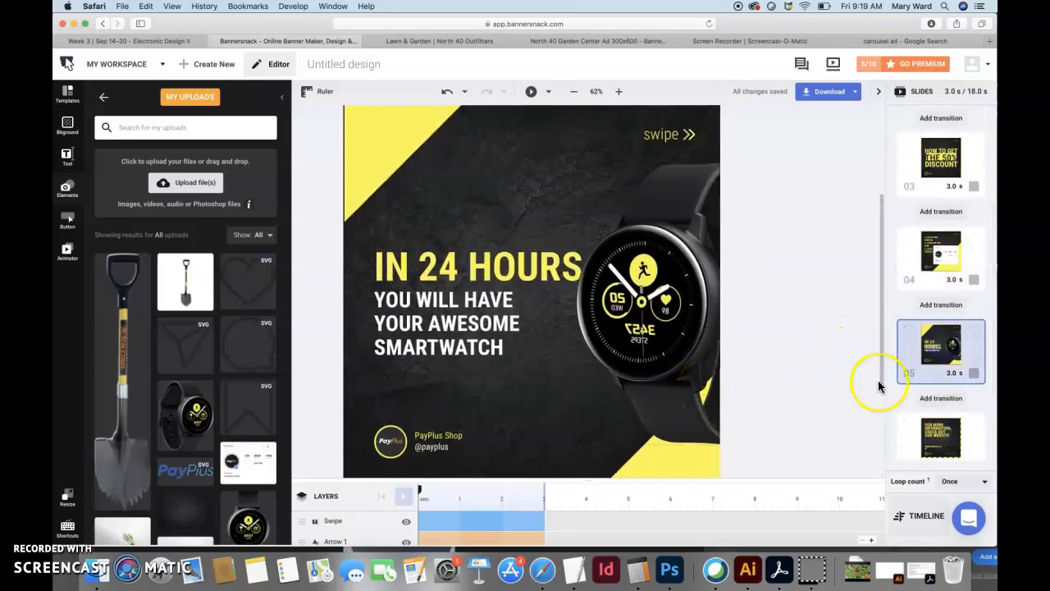
click(940, 445)
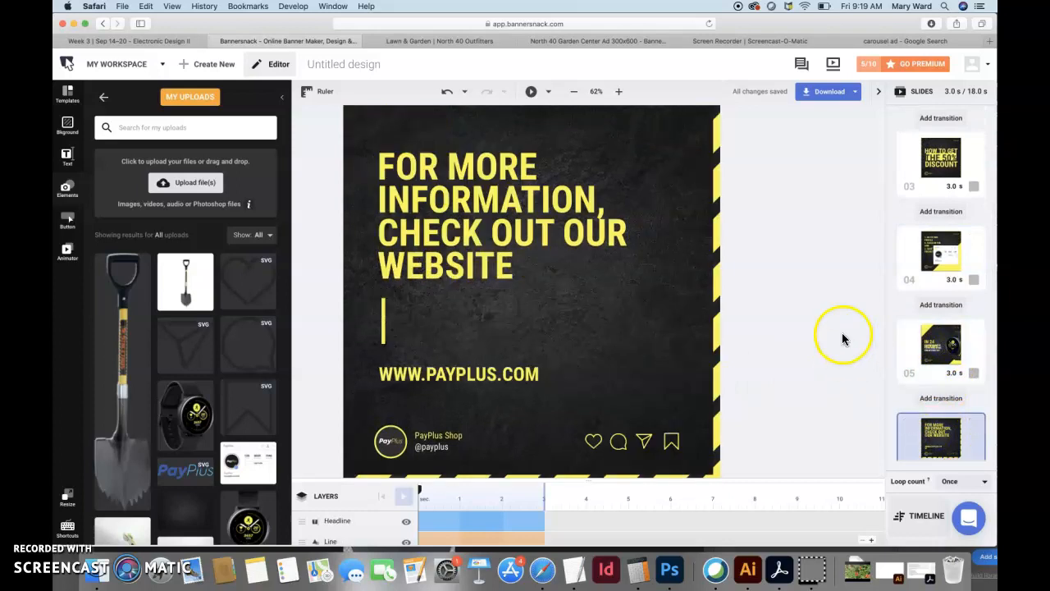
scroll(838, 338, down, 3)
scroll(935, 382, down, 3)
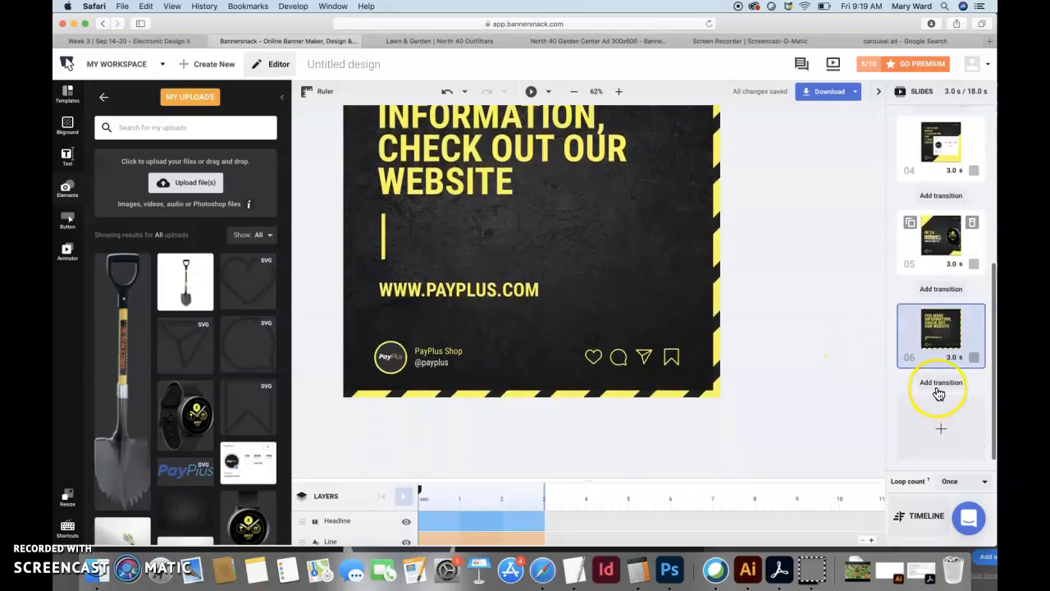
Step: Look over the slide list and slide 02 again, ending back on slide 01
scroll(937, 387, up, 6)
scroll(808, 246, up, 5)
scroll(808, 236, down, 4)
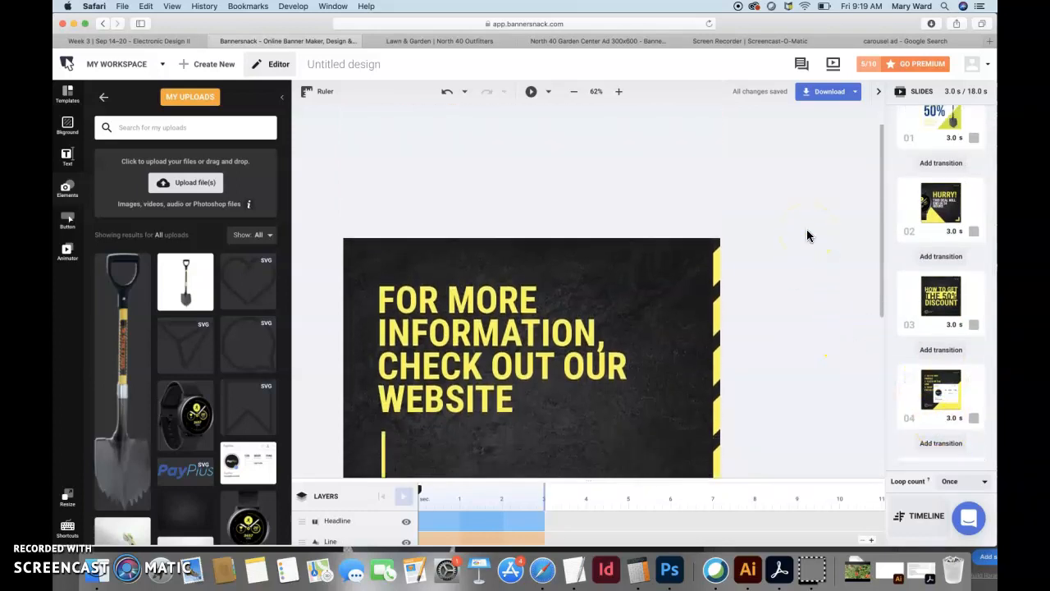
scroll(807, 237, up, 4)
click(943, 206)
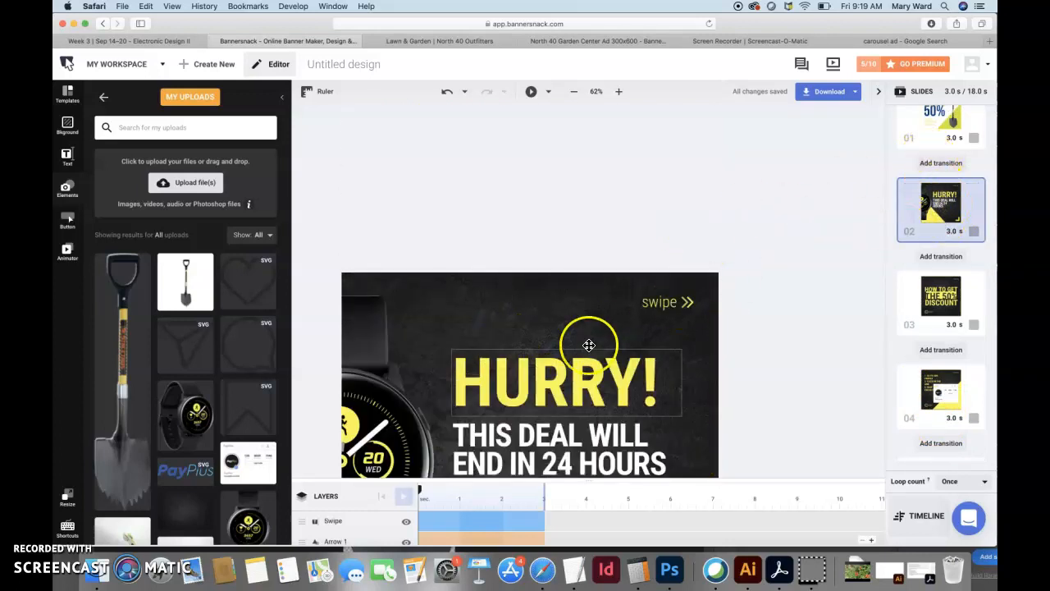
scroll(586, 344, down, 4)
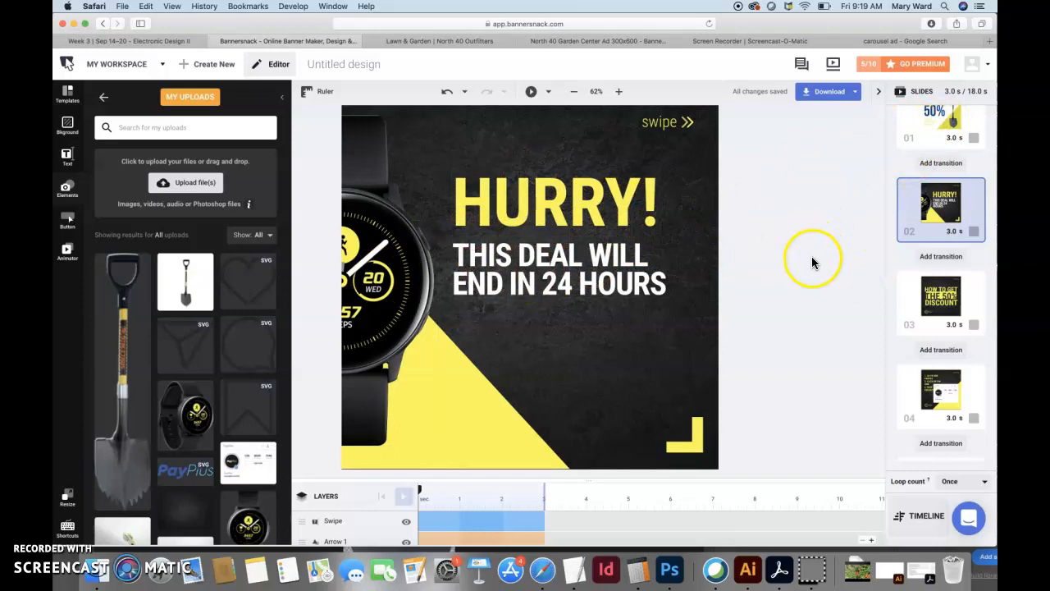
scroll(787, 279, up, 5)
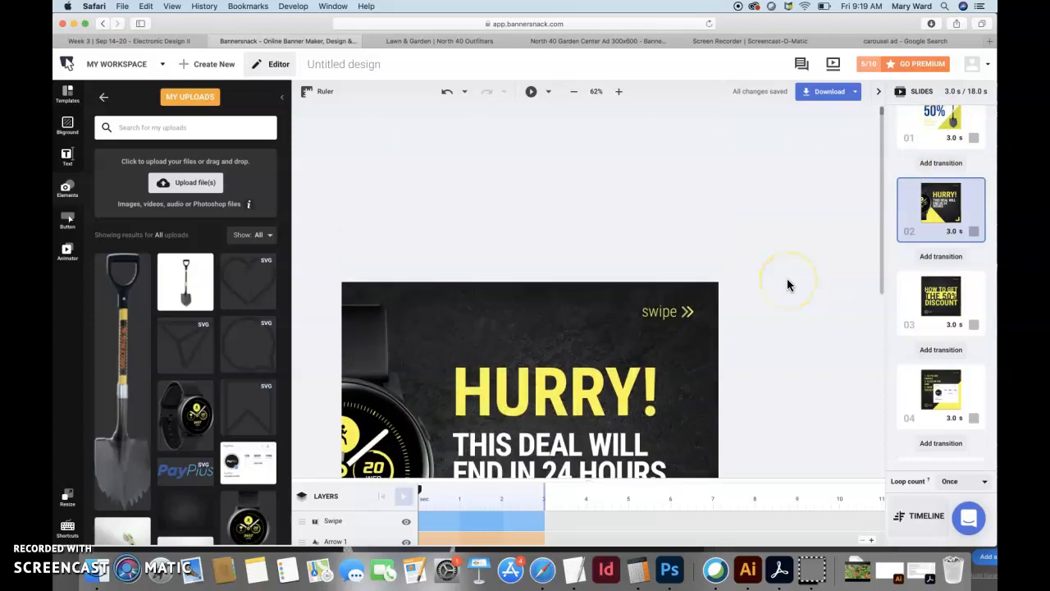
click(944, 122)
scroll(777, 311, down, 5)
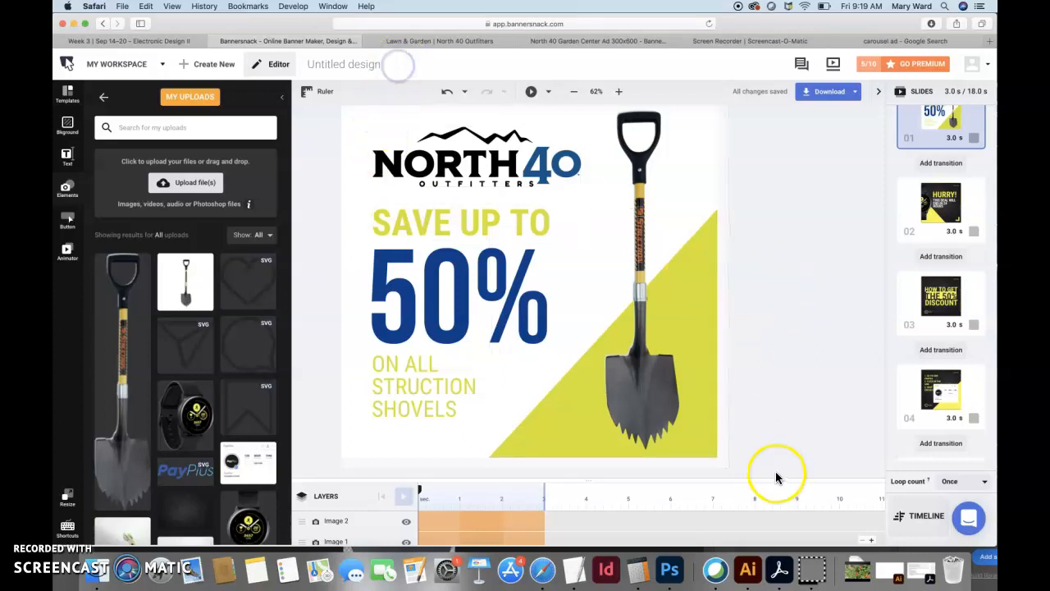
Step: Copy the example name North 40 Product Carousel Ad 1080x1080 from the project PDF in Acrobat and rename the Bannersnack design with it
click(780, 572)
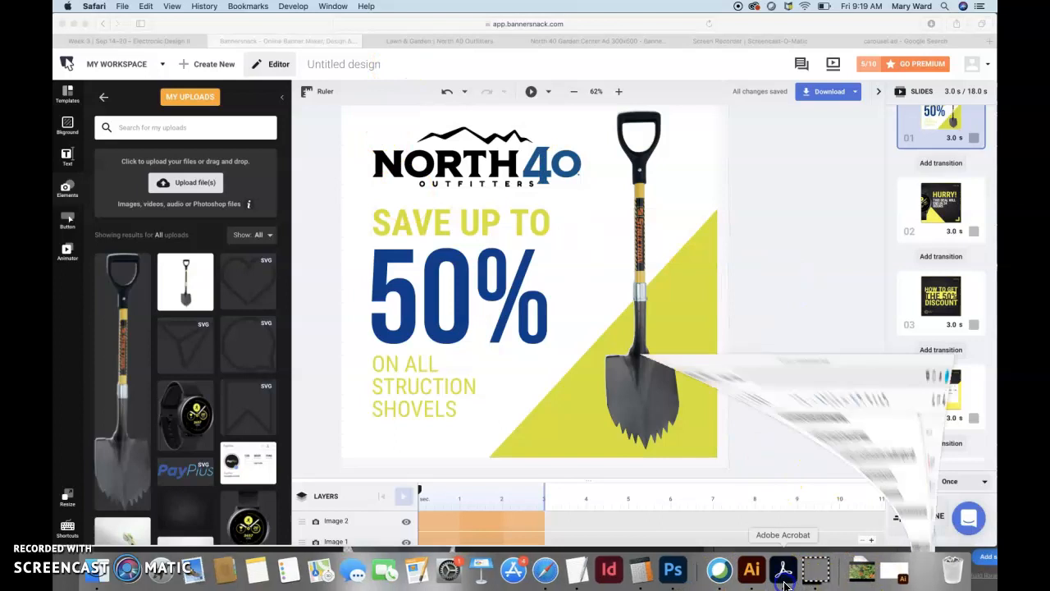
drag(343, 365, 109, 288)
click(199, 361)
drag(346, 363, 115, 364)
key(super+c)
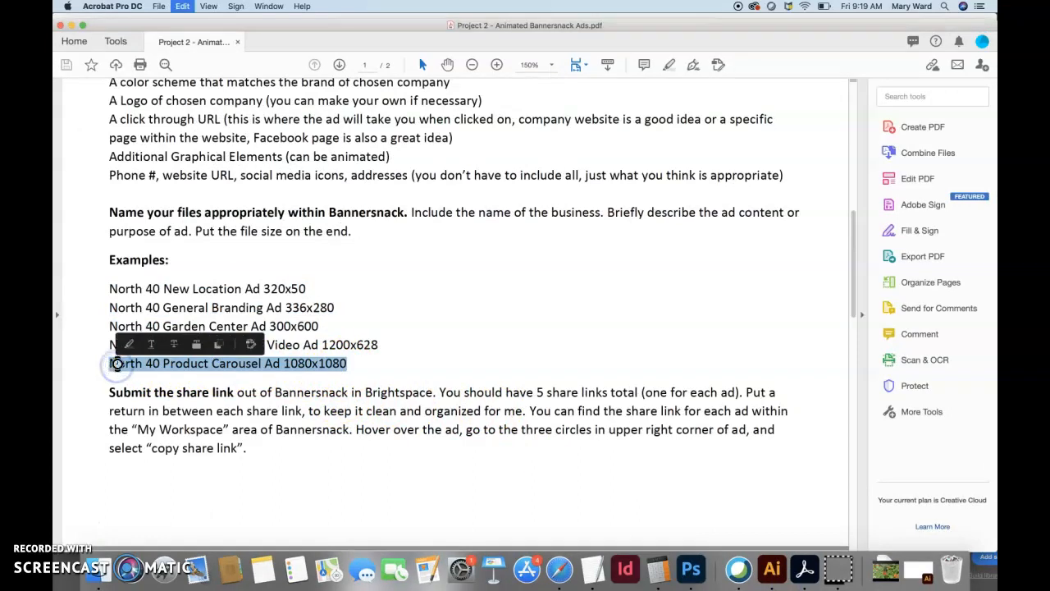
click(559, 569)
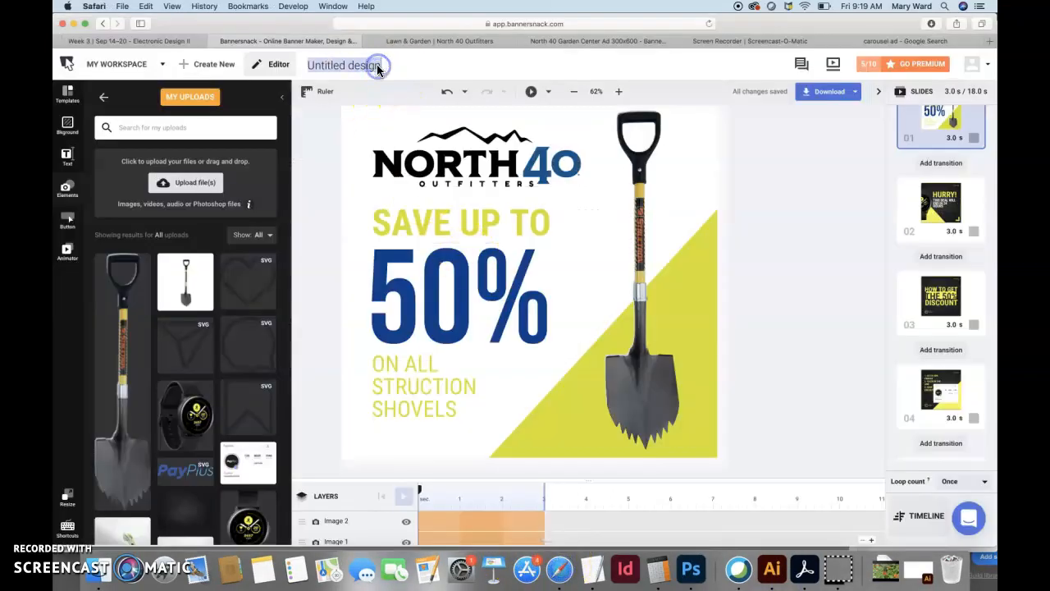
key(super+v)
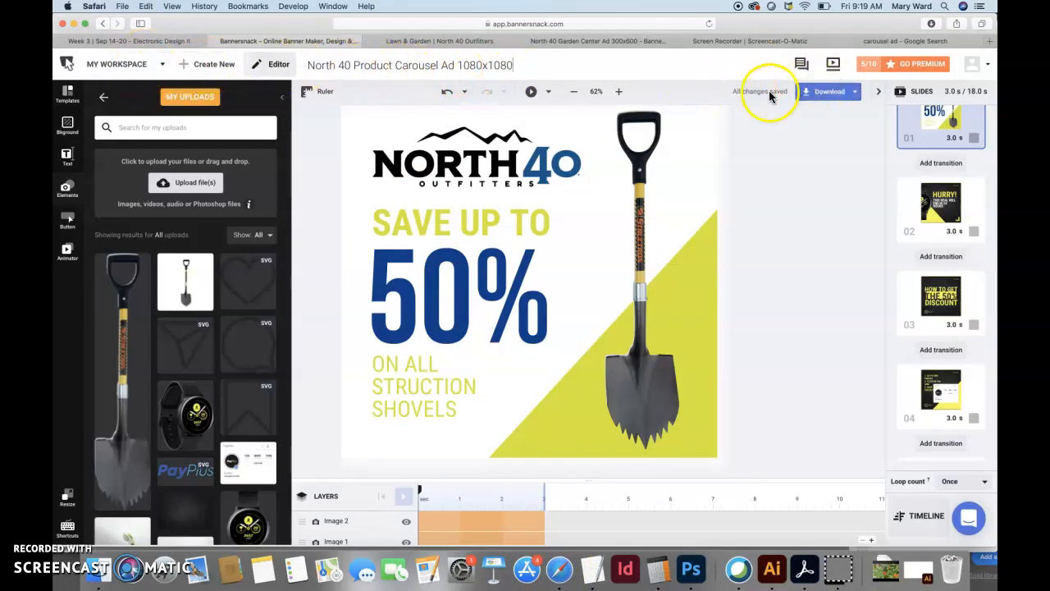
Step: Return to the workspace and copy the share link of the North 40 Product Carousel Ad 1080x1080 design
click(124, 64)
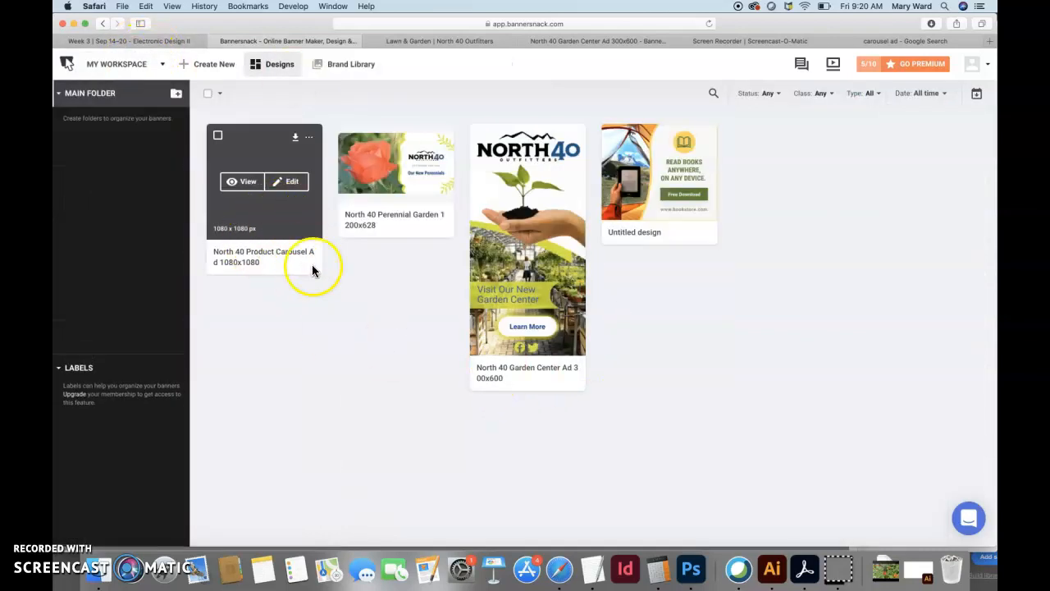
click(309, 139)
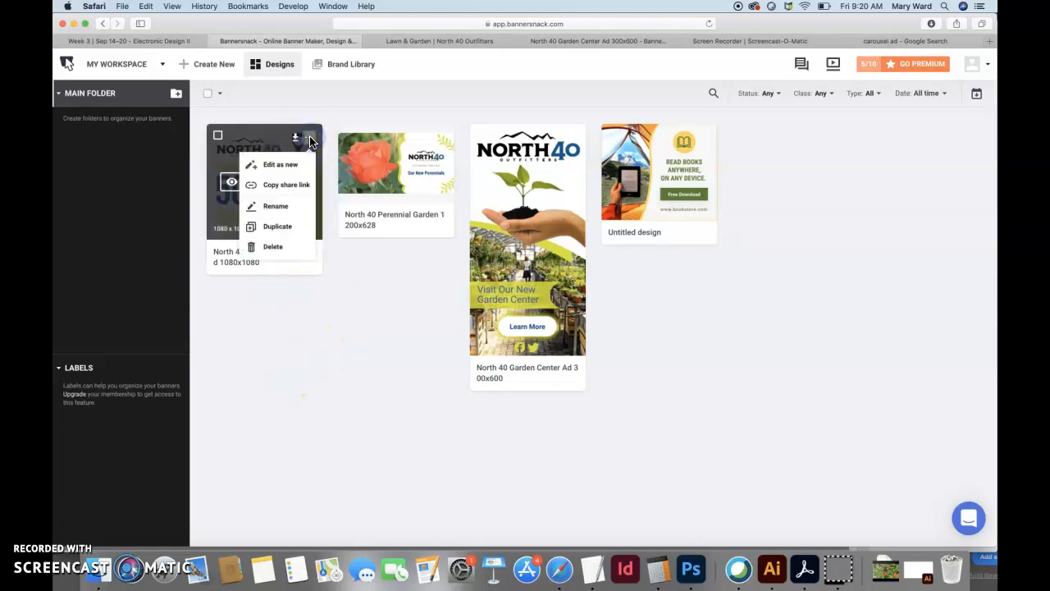
click(285, 185)
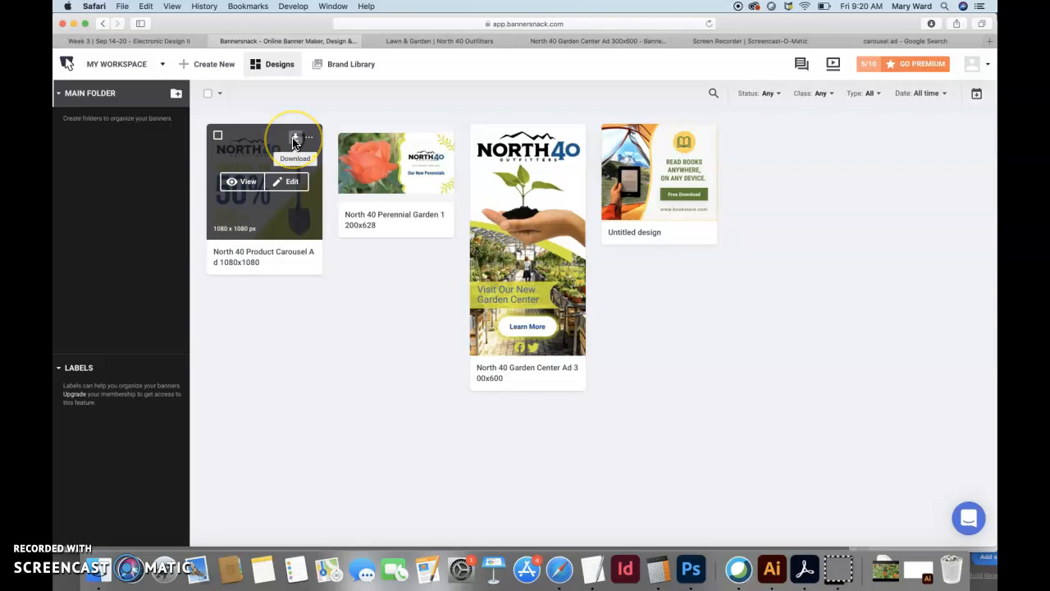
click(217, 141)
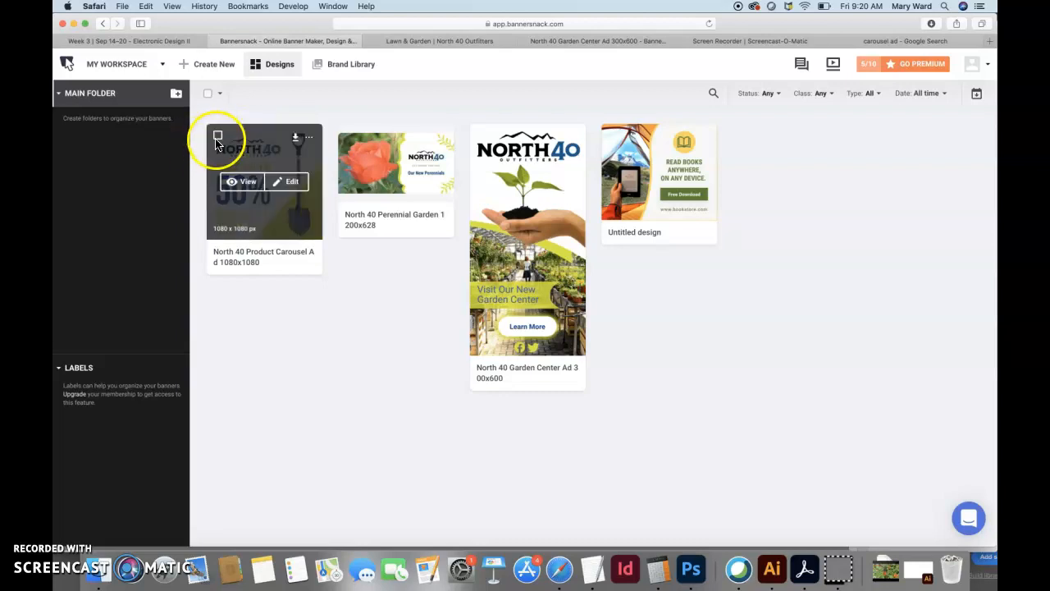
Step: Preview the North 40 Product Carousel Ad 1080x1080, examine its slides as they play, and return to the designs overview
click(243, 185)
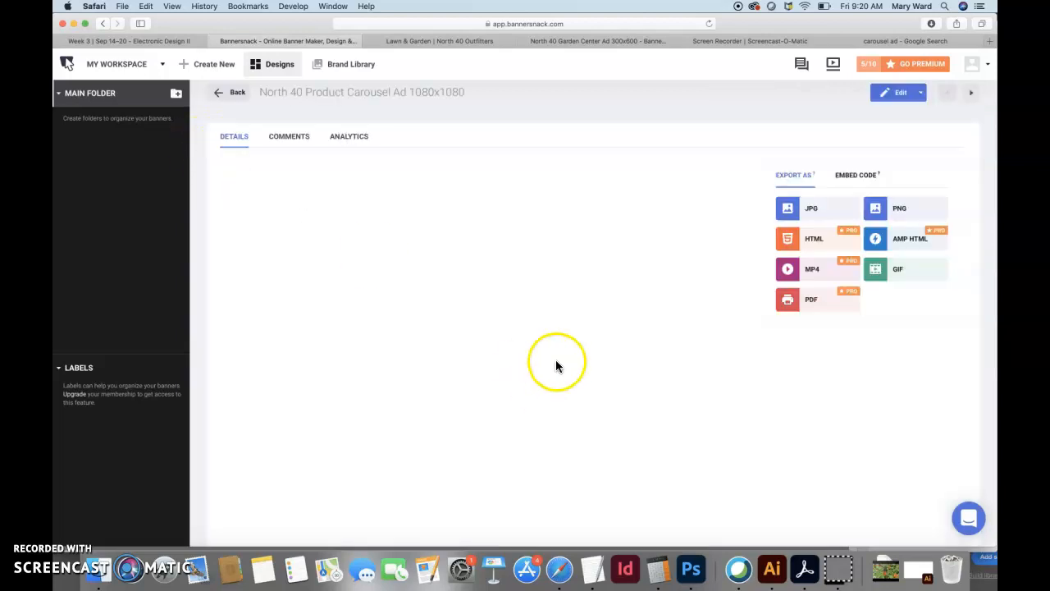
scroll(587, 432, down, 3)
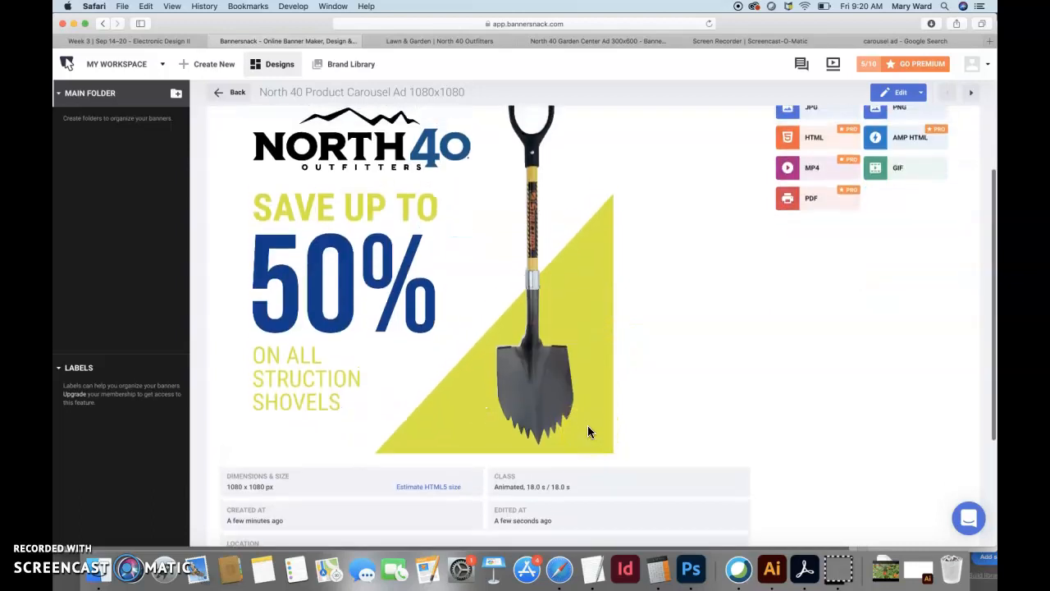
scroll(643, 256, up, 2)
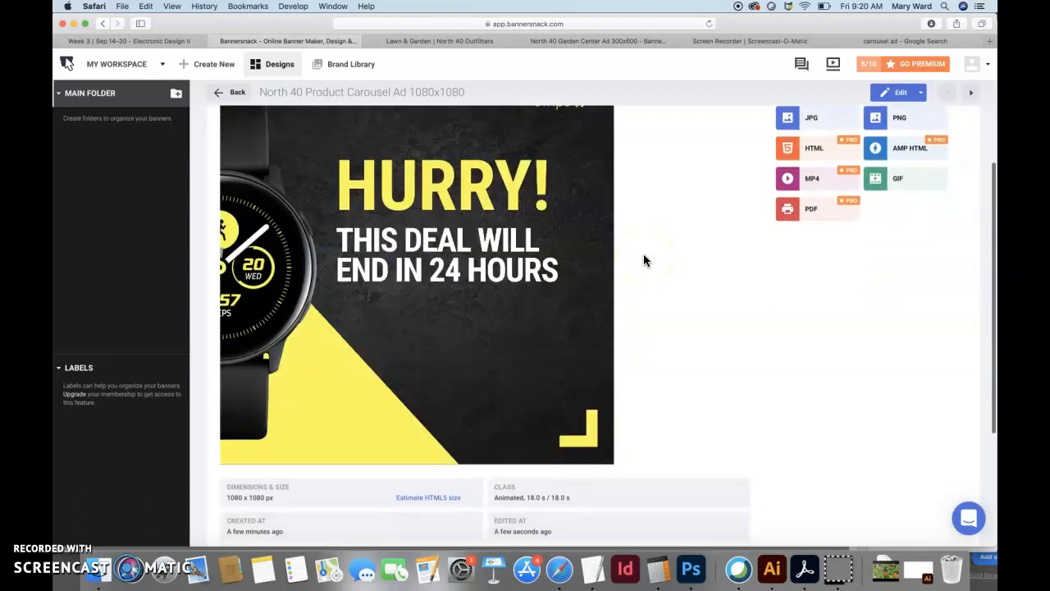
scroll(643, 261, down, 1)
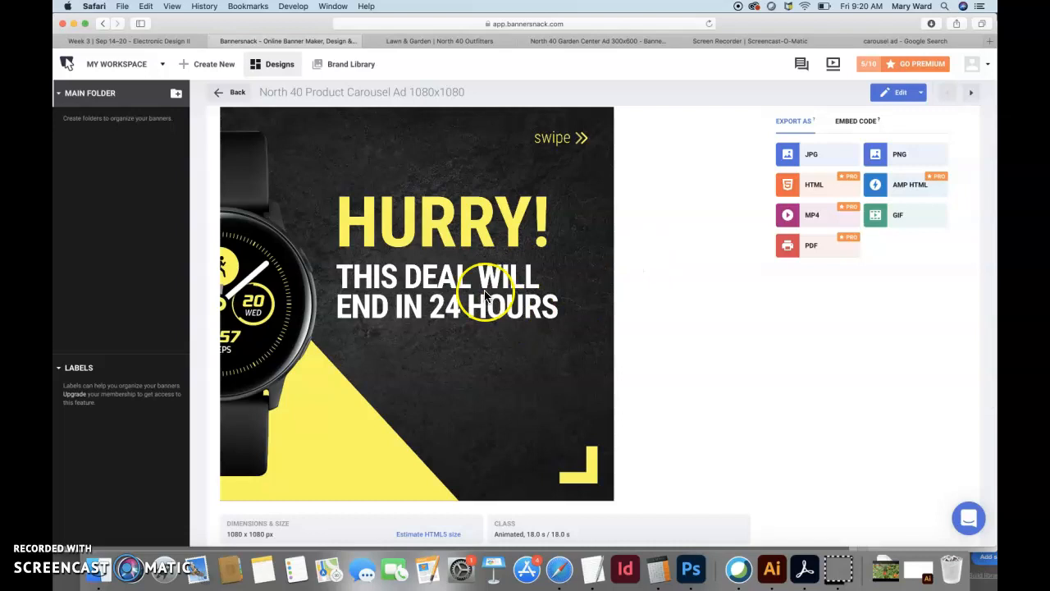
scroll(598, 218, up, 1)
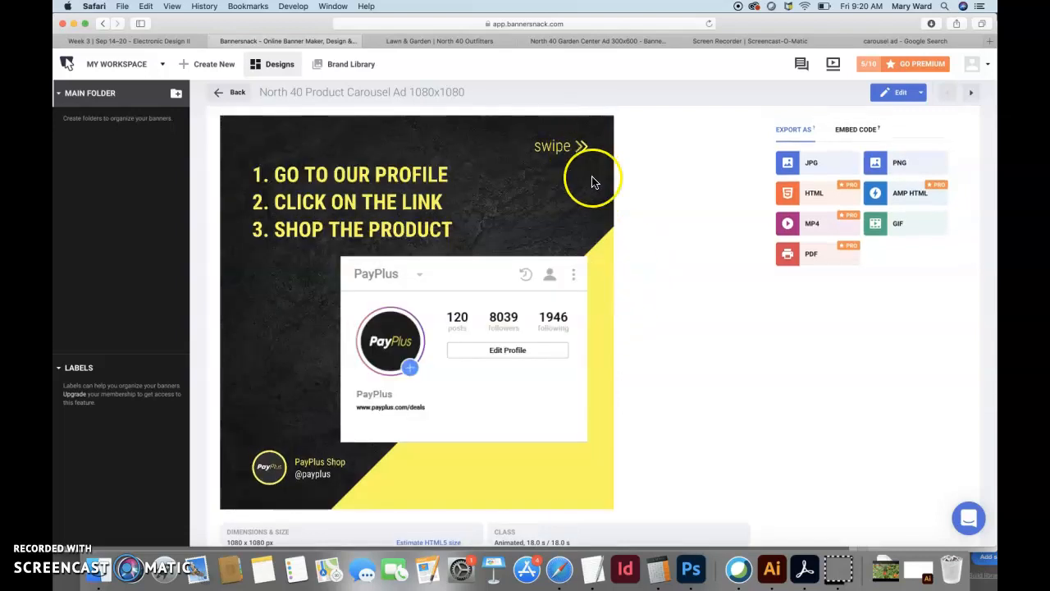
scroll(641, 339, down, 1)
scroll(641, 340, up, 1)
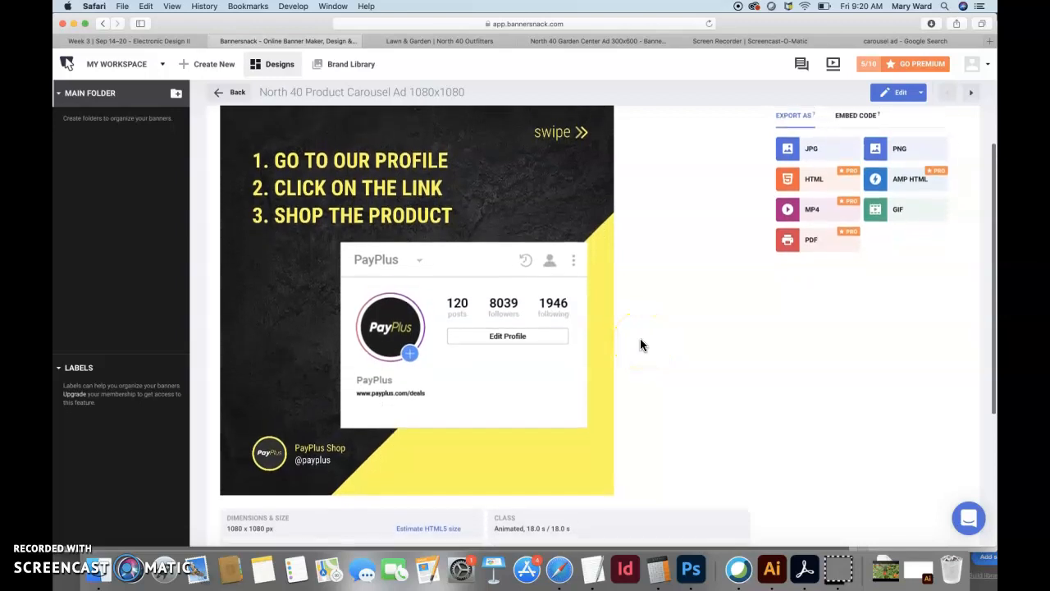
scroll(641, 339, down, 1)
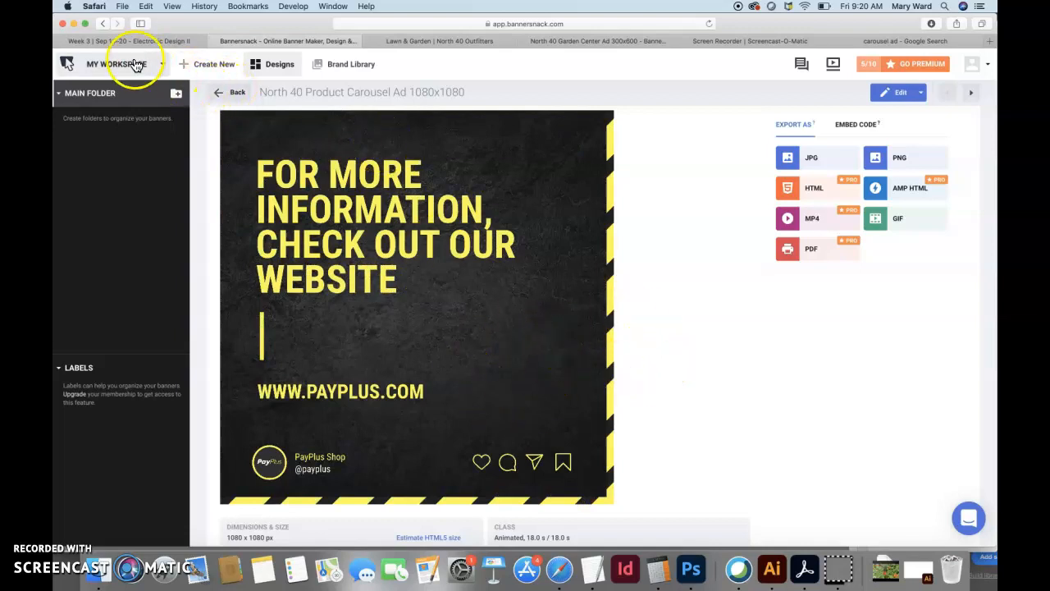
click(228, 91)
mouse_move(302, 222)
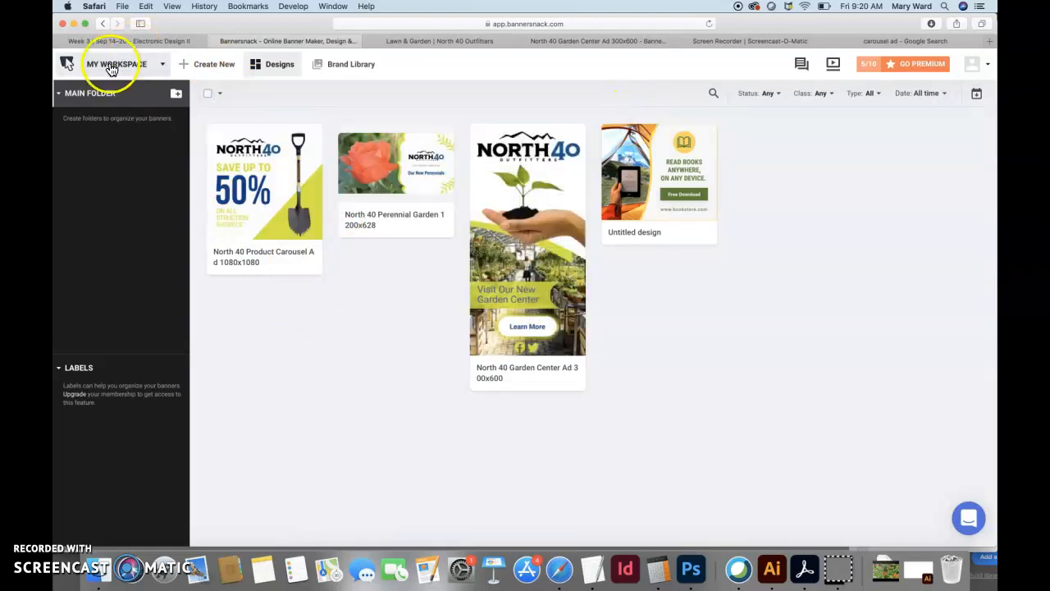
Step: Start a new single design and examine the available formats across the display, social media, print and personal categories
click(201, 69)
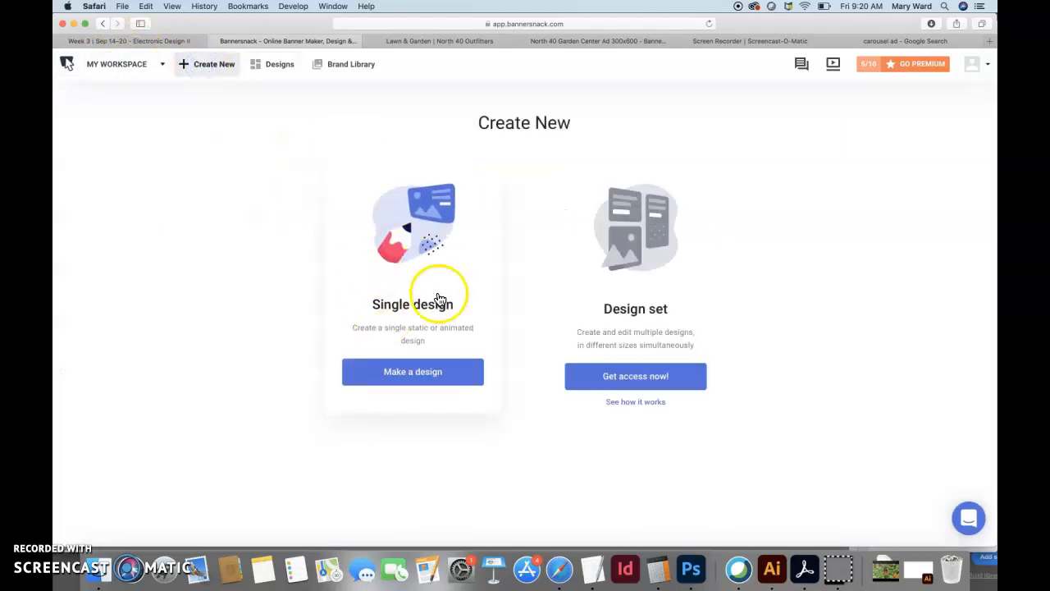
click(438, 295)
scroll(605, 427, down, 2)
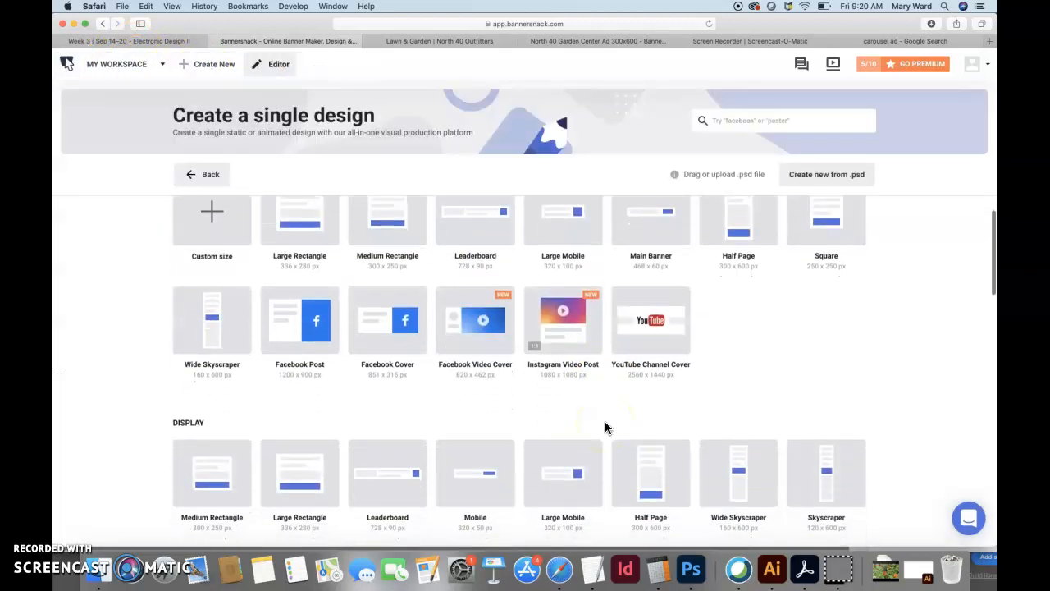
scroll(606, 427, down, 6)
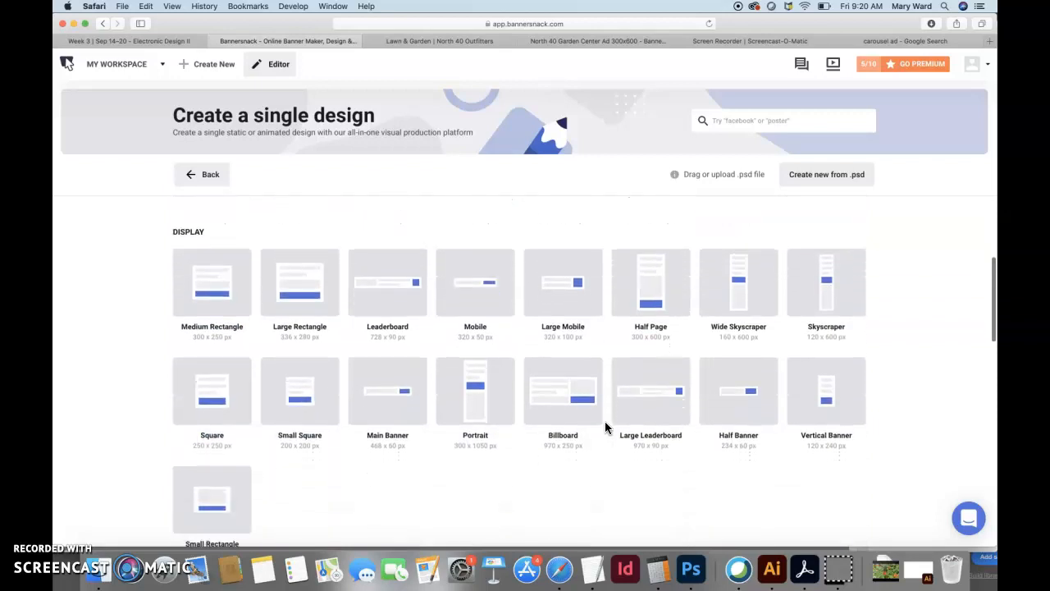
scroll(605, 426, down, 8)
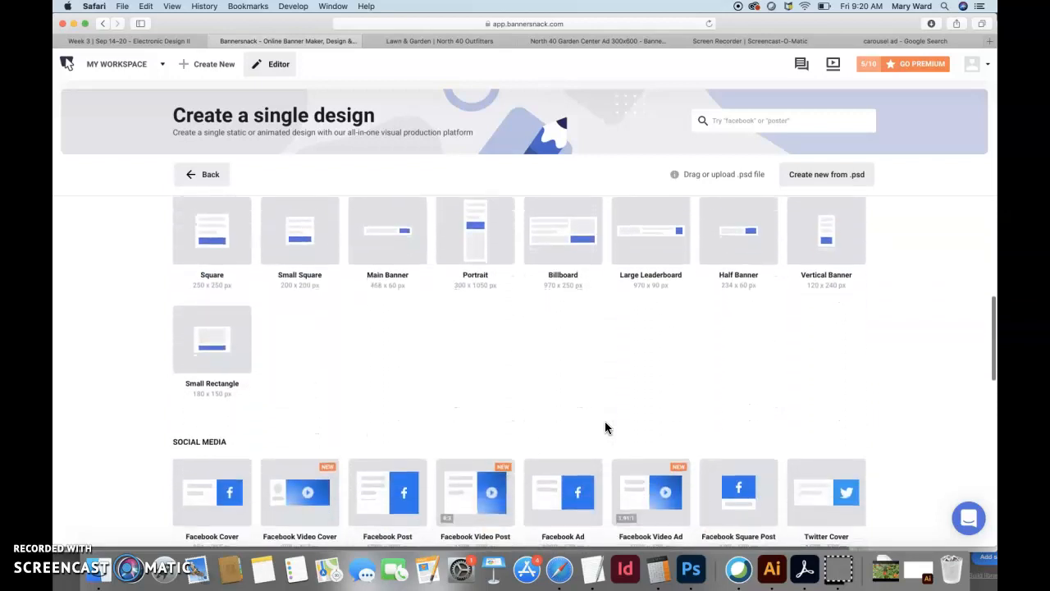
scroll(604, 427, down, 2)
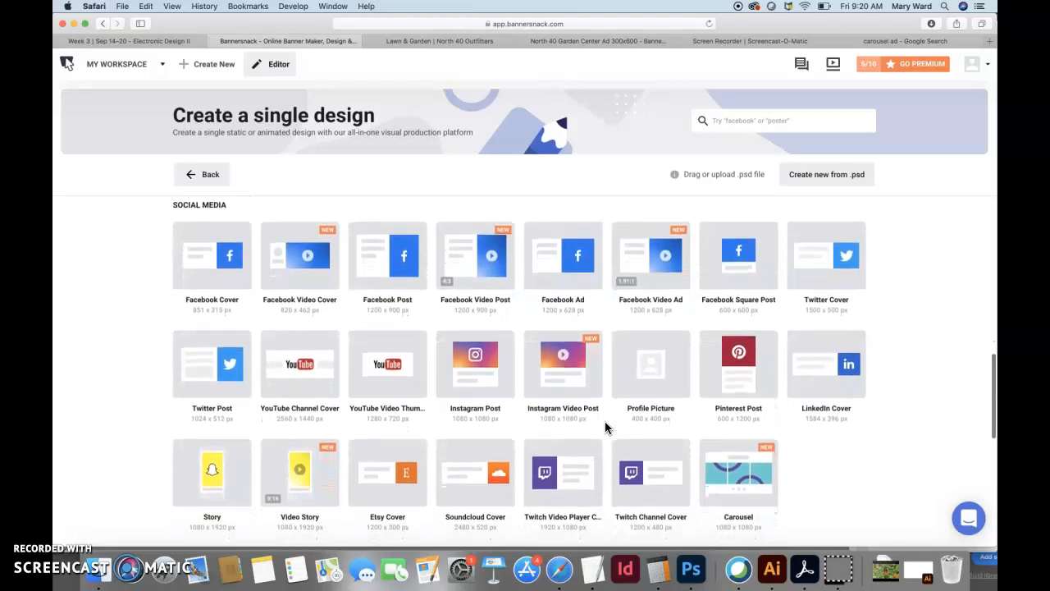
scroll(604, 426, down, 2)
scroll(605, 427, down, 2)
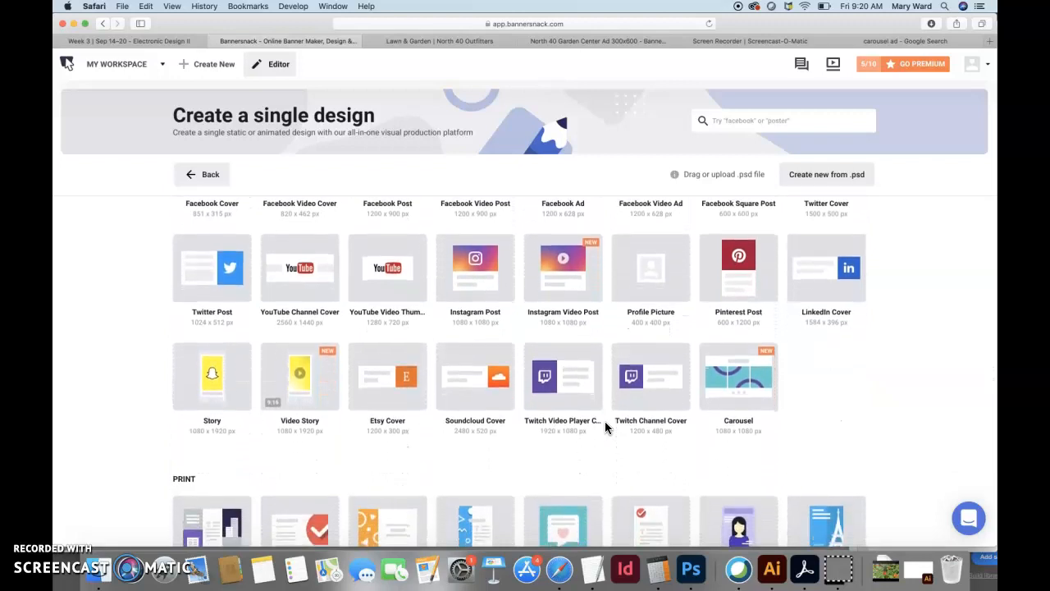
scroll(605, 426, down, 2)
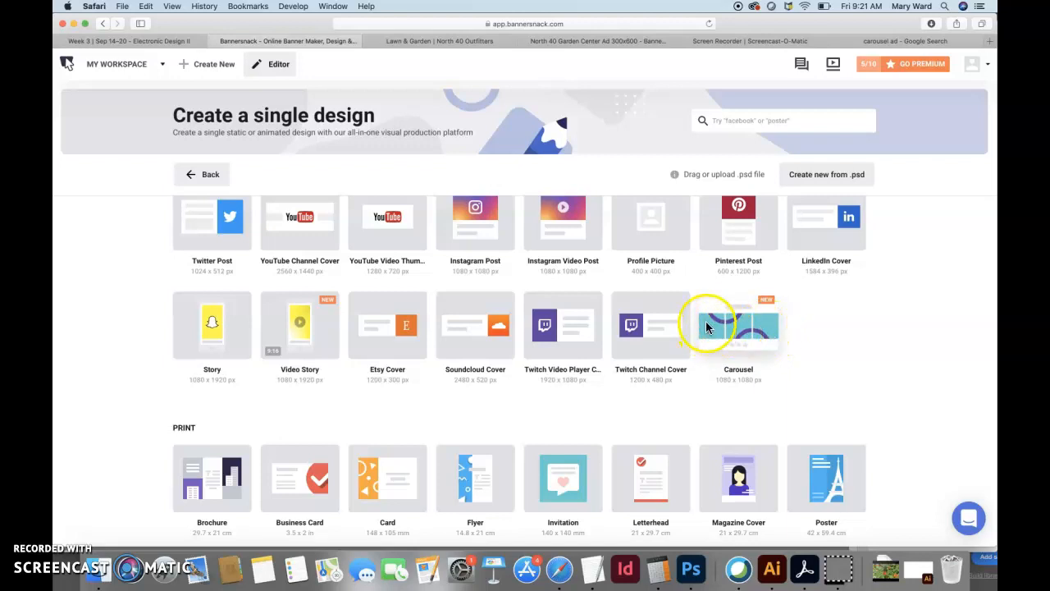
scroll(581, 396, down, 5)
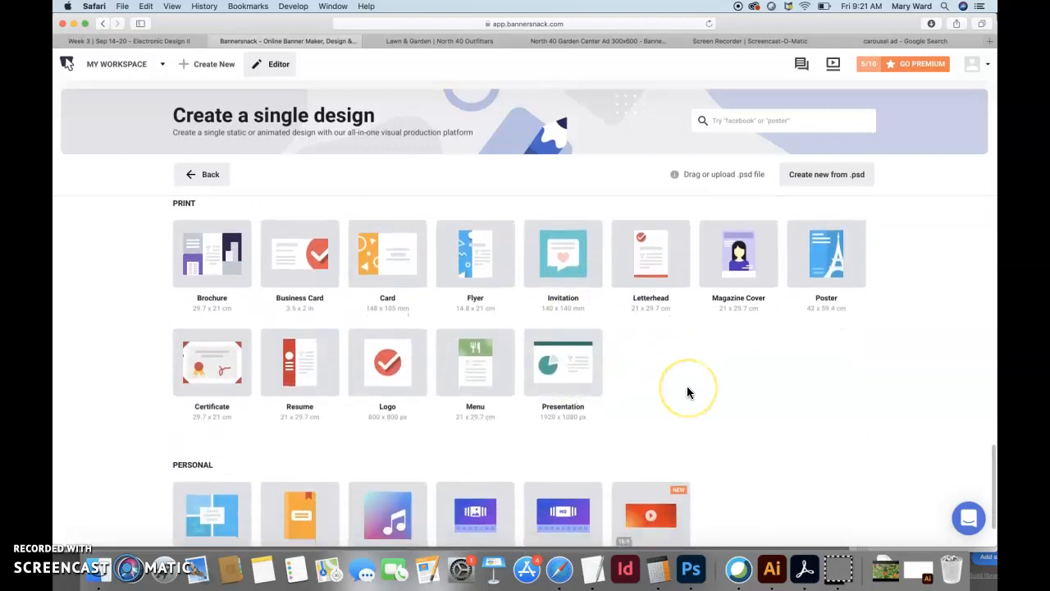
scroll(687, 393, down, 2)
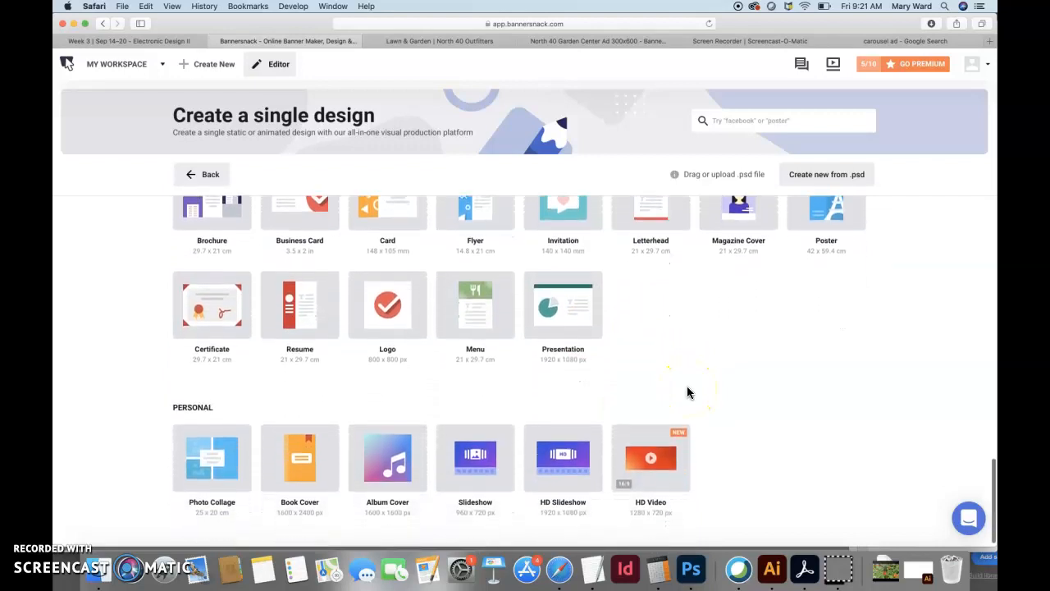
scroll(687, 393, up, 10)
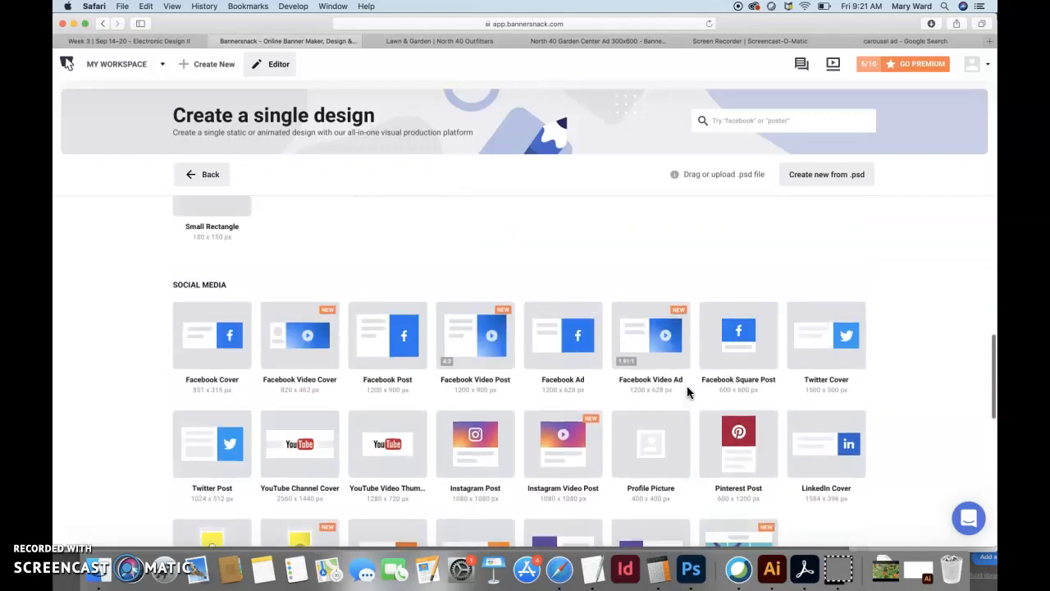
Step: Copy the share link of the North 40 Product Carousel Ad 1080x1080 from the workspace and open it in a new browser tab
click(130, 63)
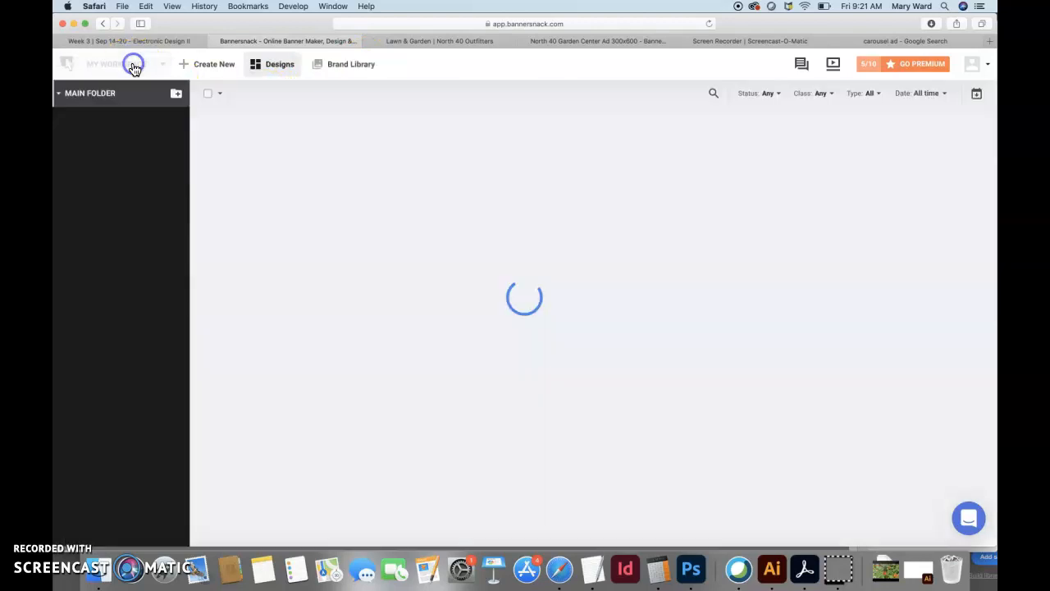
click(312, 143)
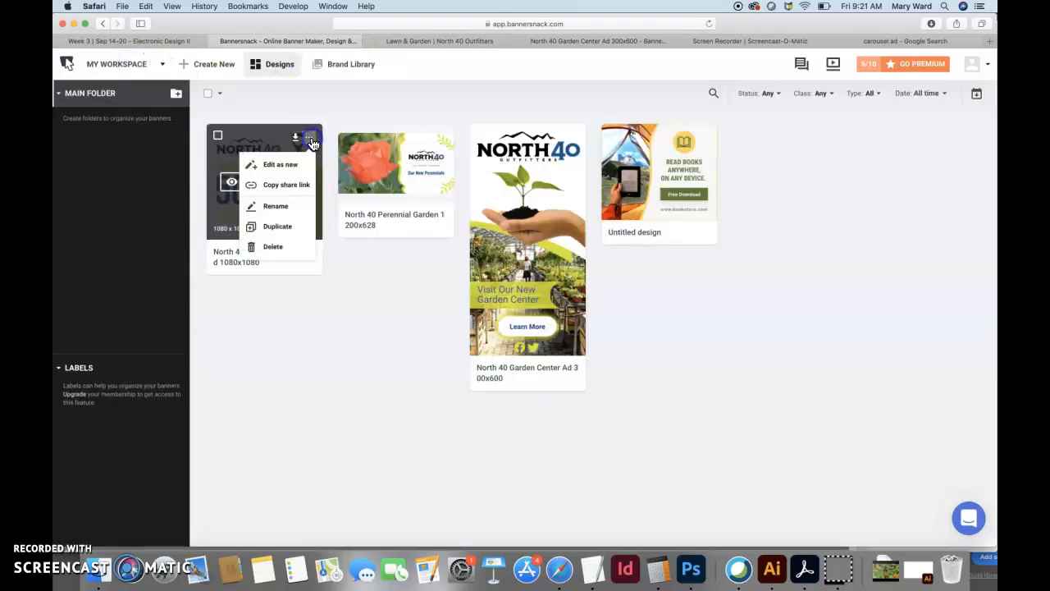
click(282, 181)
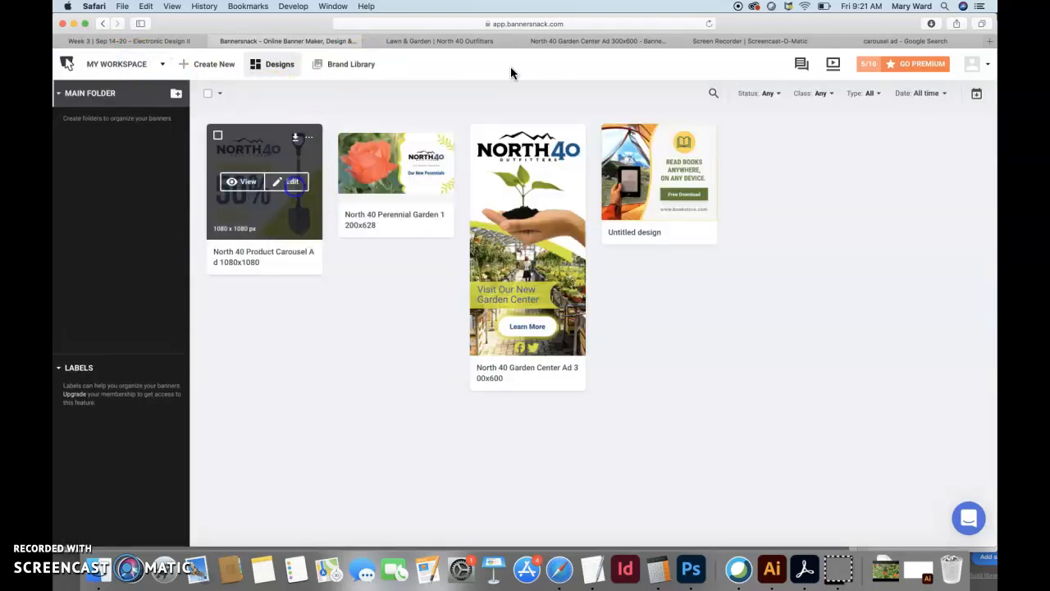
click(990, 41)
key(Return)
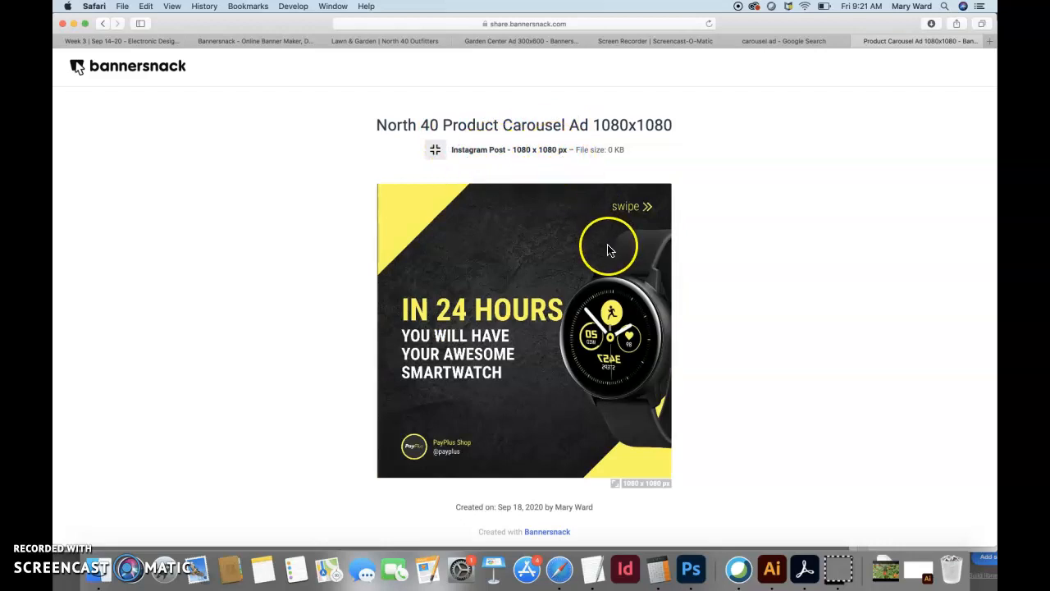
Step: Enlarge the shared carousel ad to examine it from top to bottom, and open the Bannersnack home page
click(436, 156)
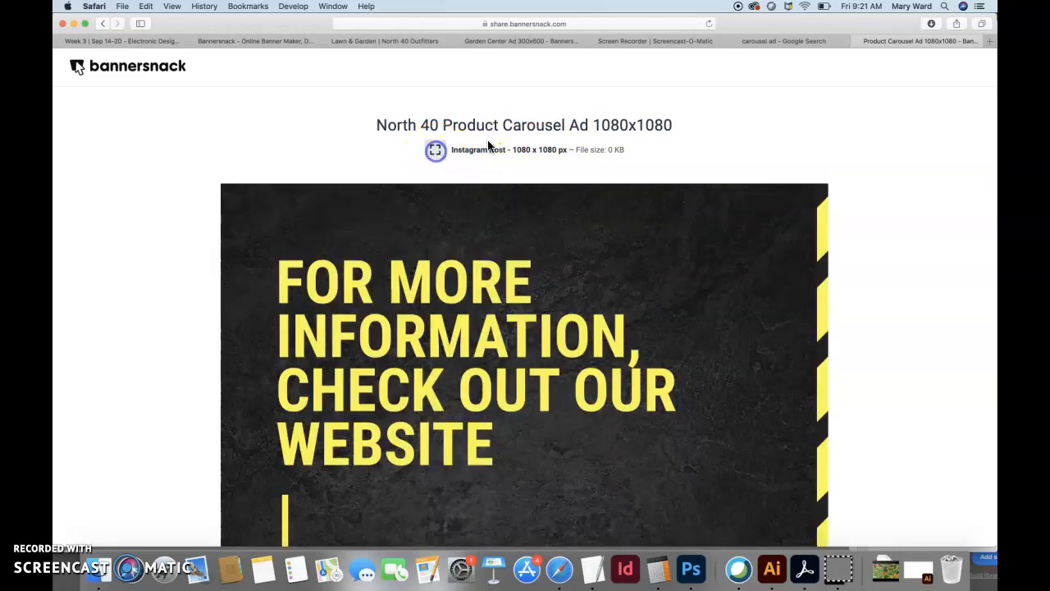
scroll(616, 228, down, 5)
scroll(619, 228, up, 5)
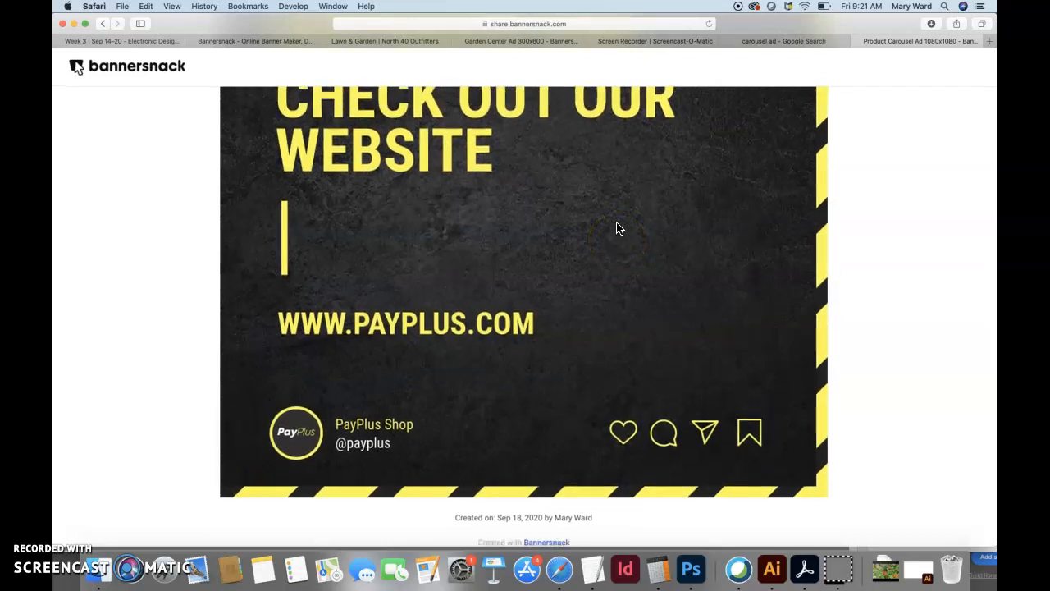
scroll(618, 228, up, 1)
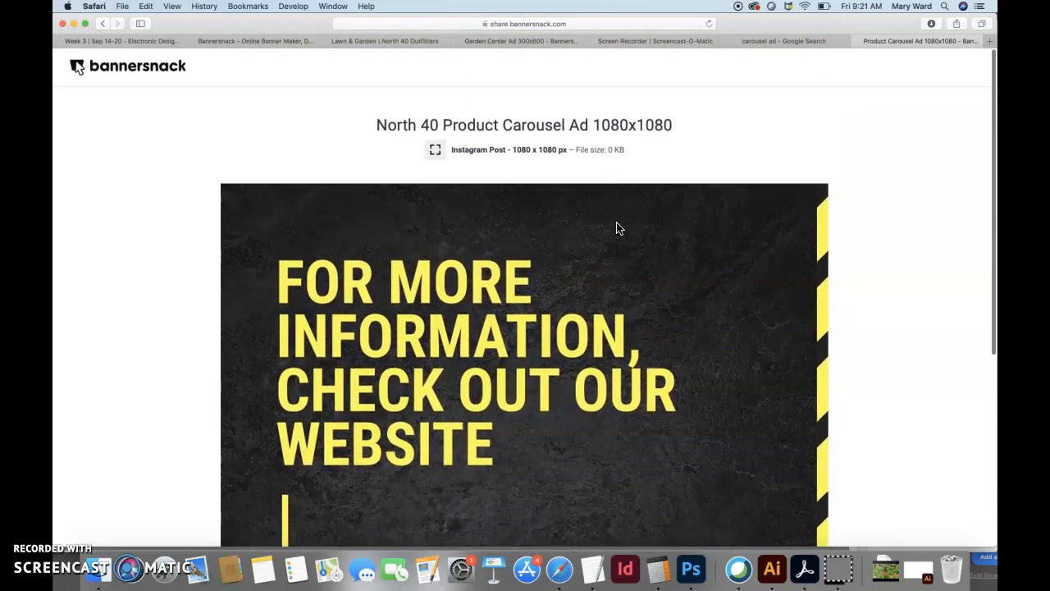
click(128, 68)
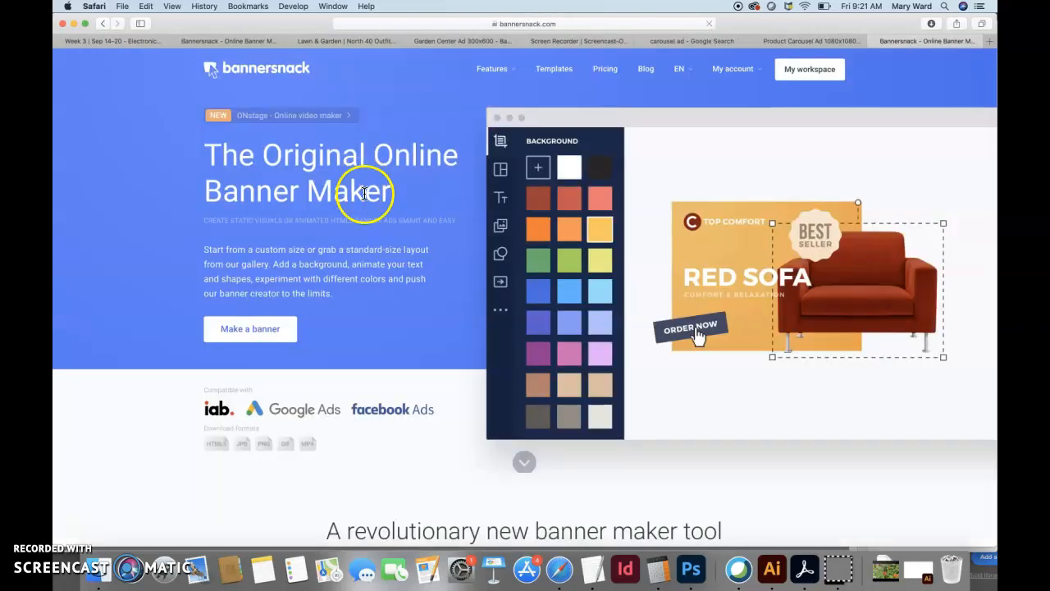
Step: Return to the Bannersnack workspace and create a new single design in the Carousel 1080 x 1080 px social media format
click(131, 40)
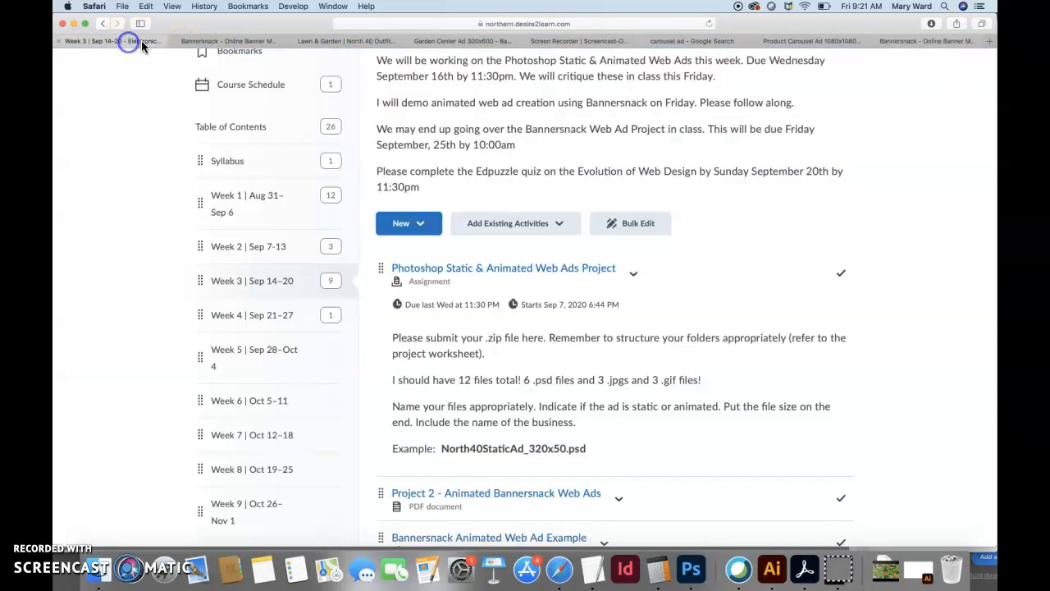
click(246, 40)
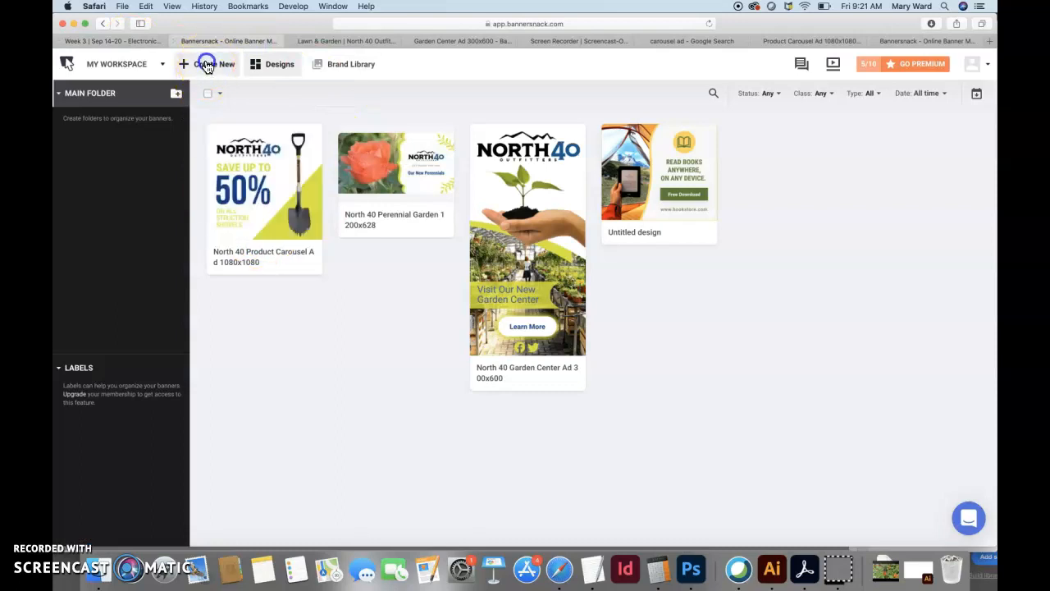
click(206, 64)
click(435, 370)
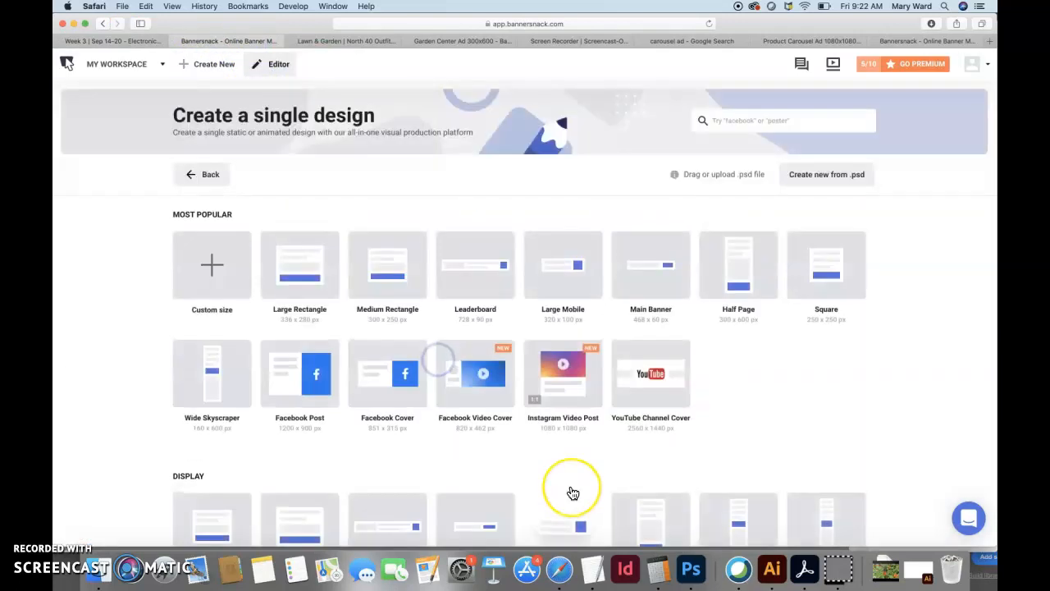
scroll(570, 492, down, 10)
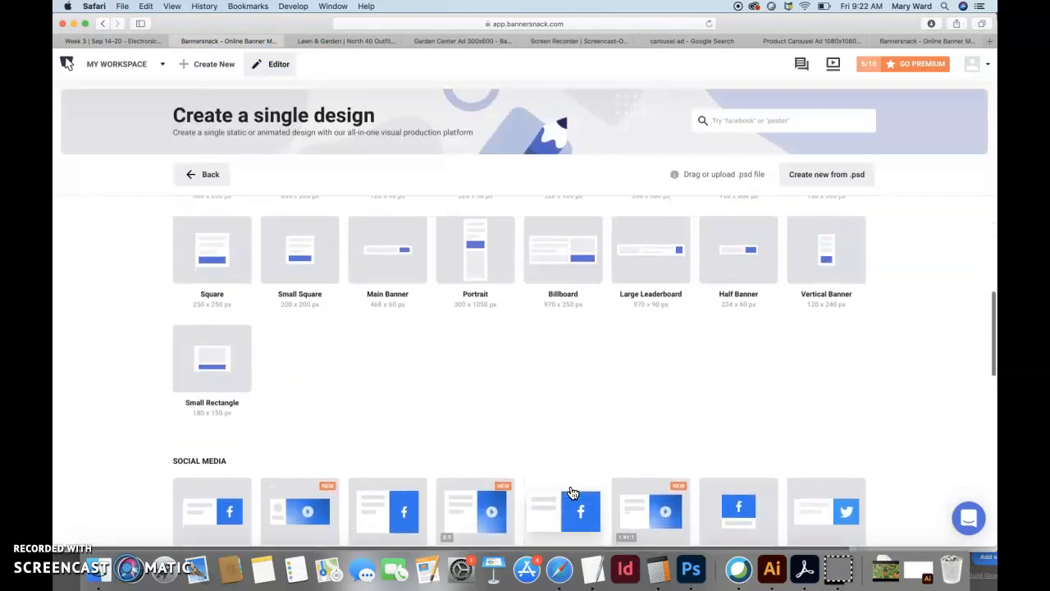
scroll(572, 492, down, 6)
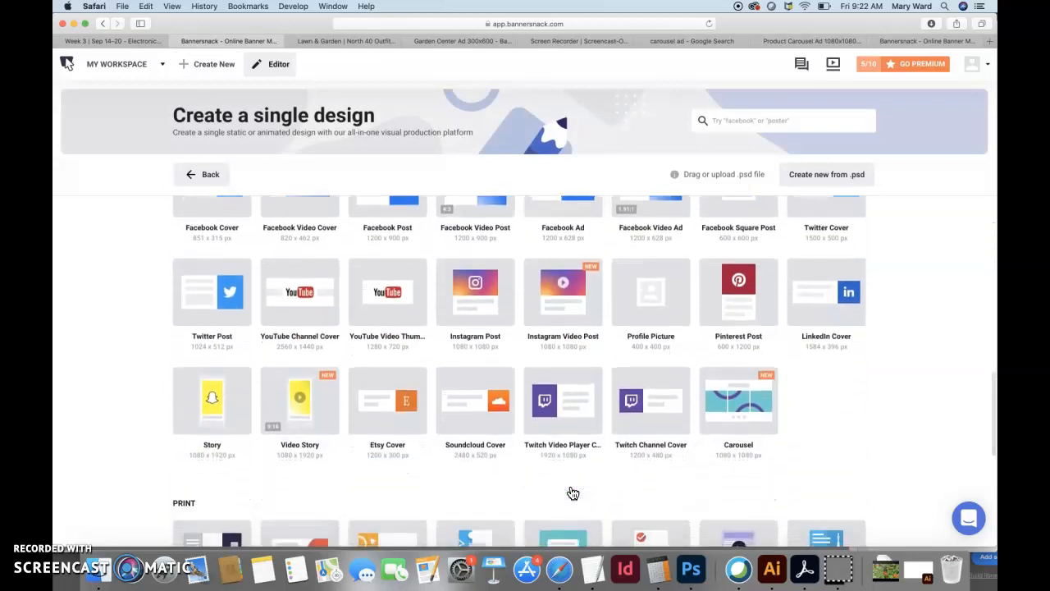
click(738, 409)
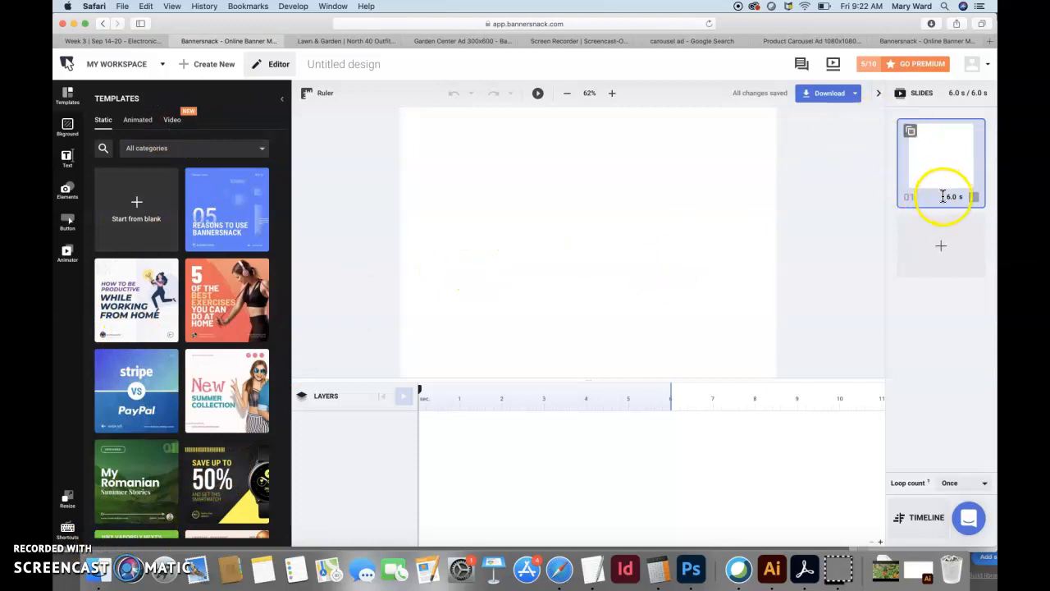
Step: Enable embedding for the blank untitled carousel design to generate its embed code
click(857, 94)
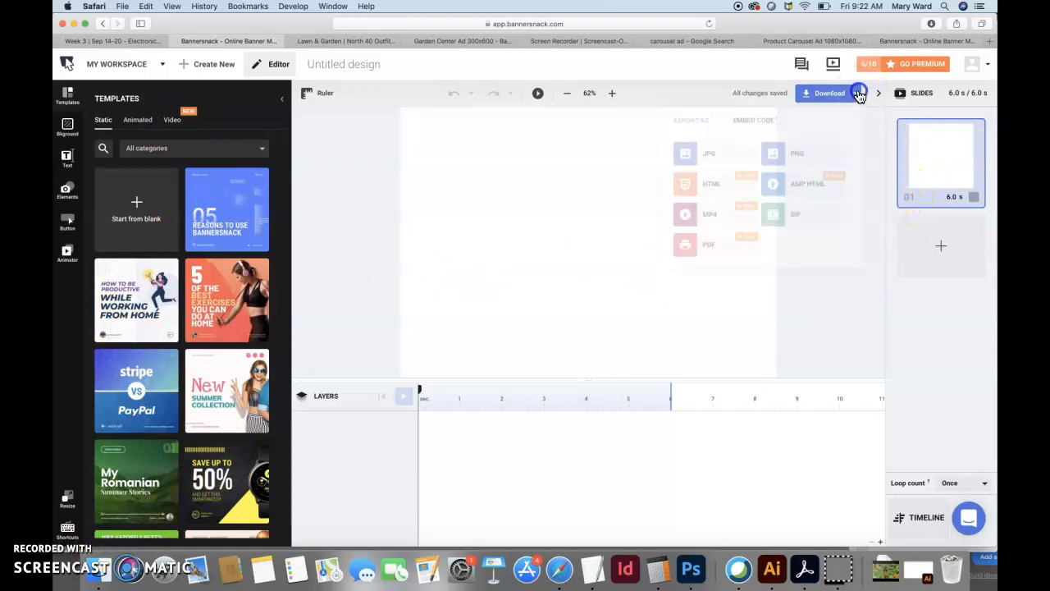
click(751, 123)
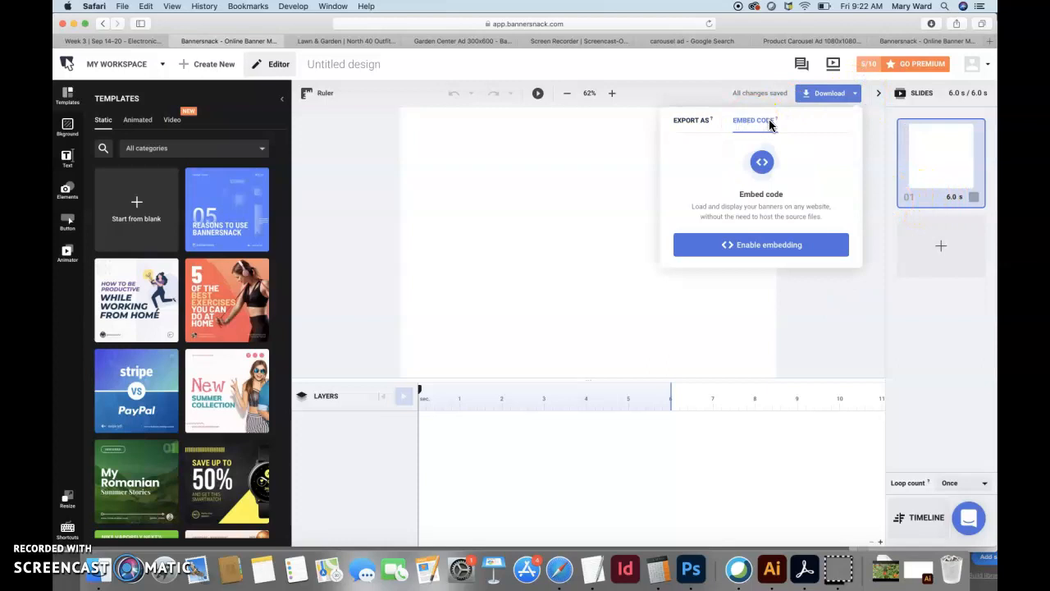
click(756, 246)
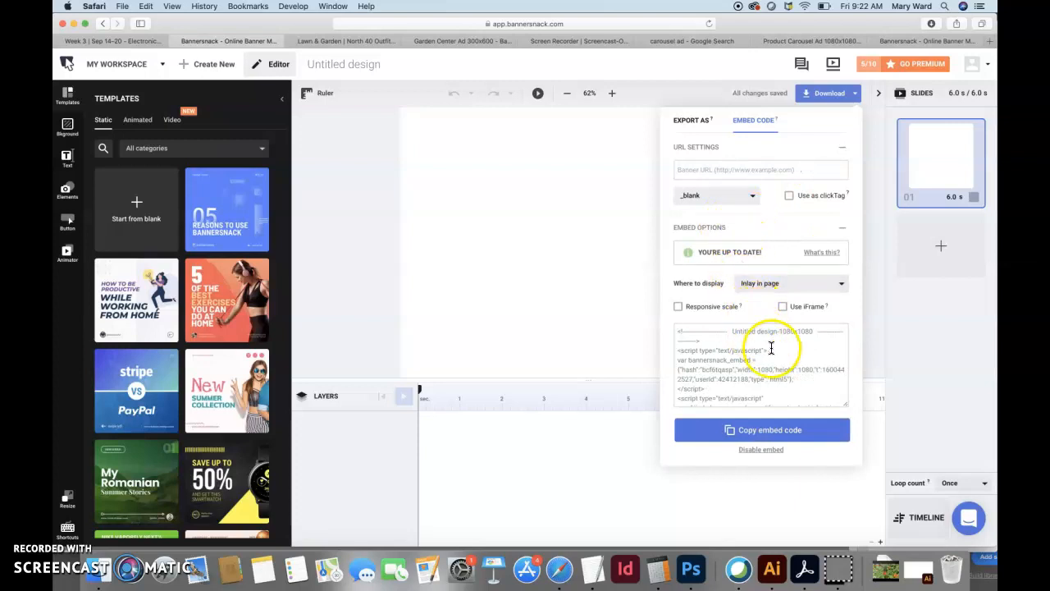
Step: Close the Bannersnack home page and look over the shared North 40 Product Carousel Ad again
click(901, 40)
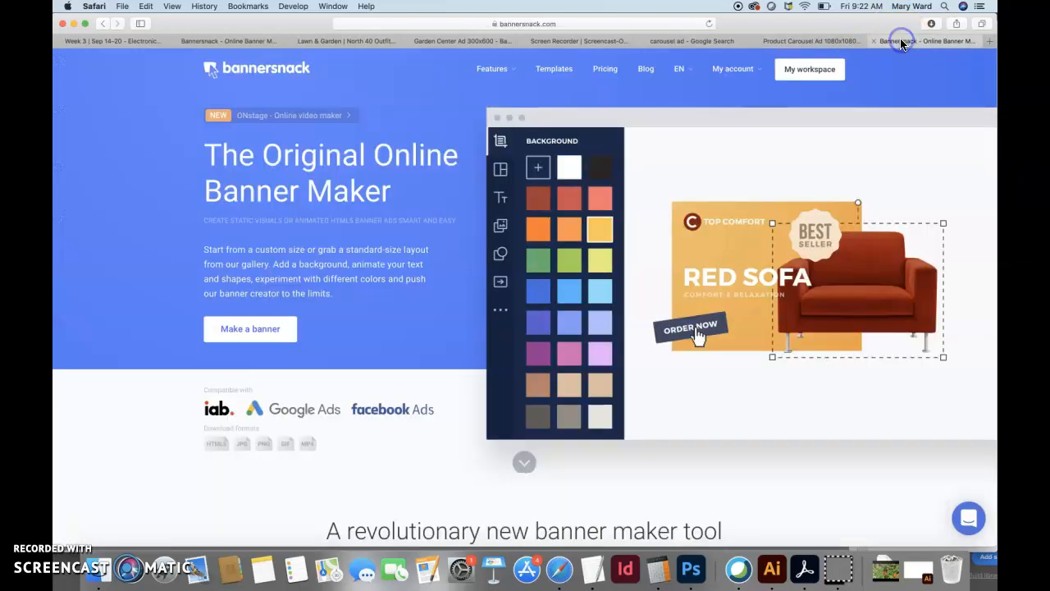
click(814, 42)
click(874, 40)
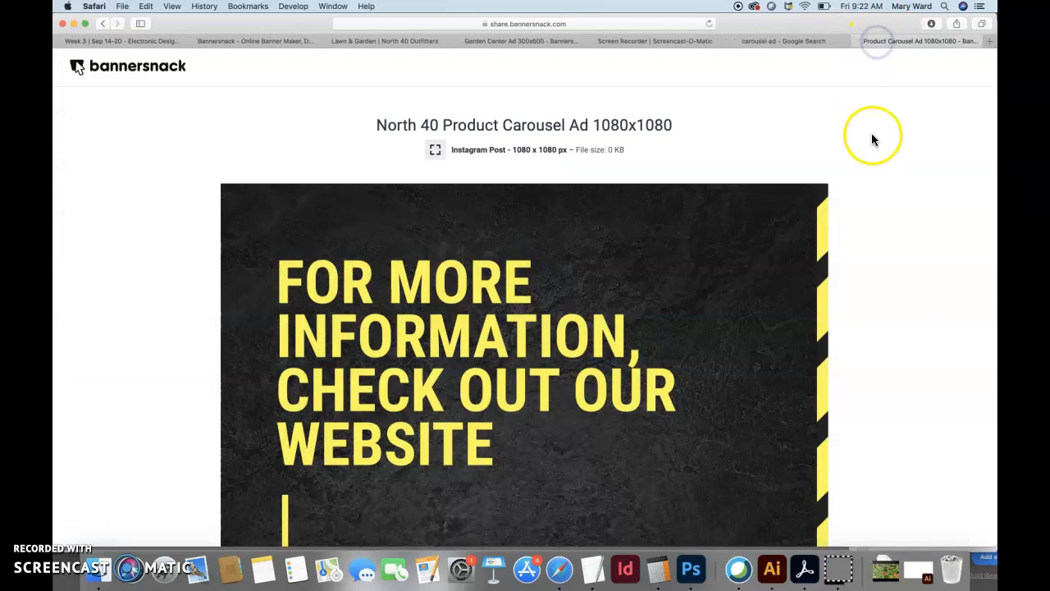
scroll(875, 143, down, 3)
scroll(876, 148, down, 5)
scroll(875, 147, up, 8)
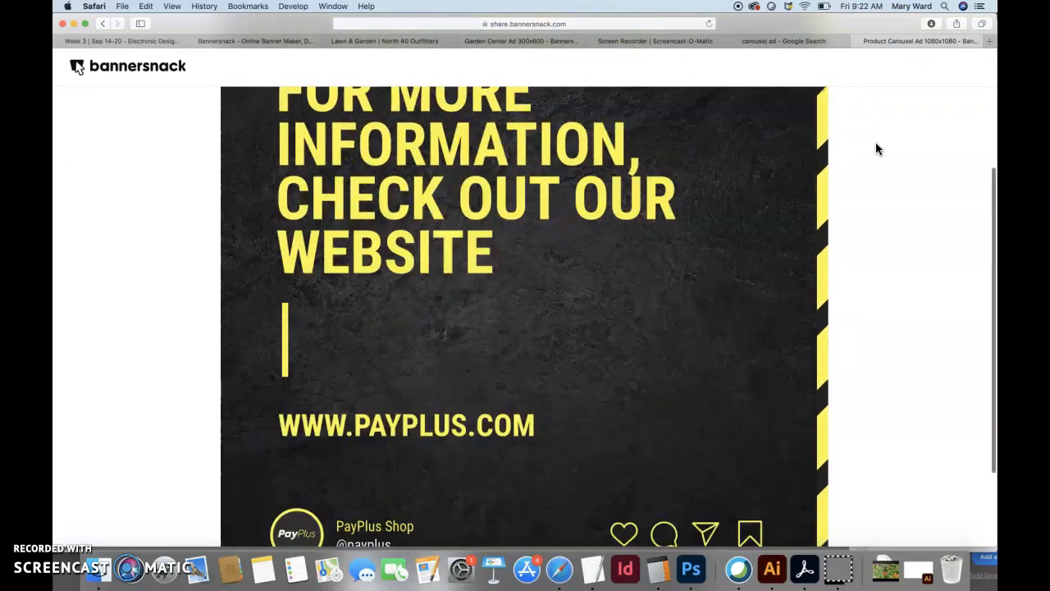
Step: Return to the untitled carousel design and apply the "5 of the Best Exercises You Can Do at Home" template to it
click(808, 38)
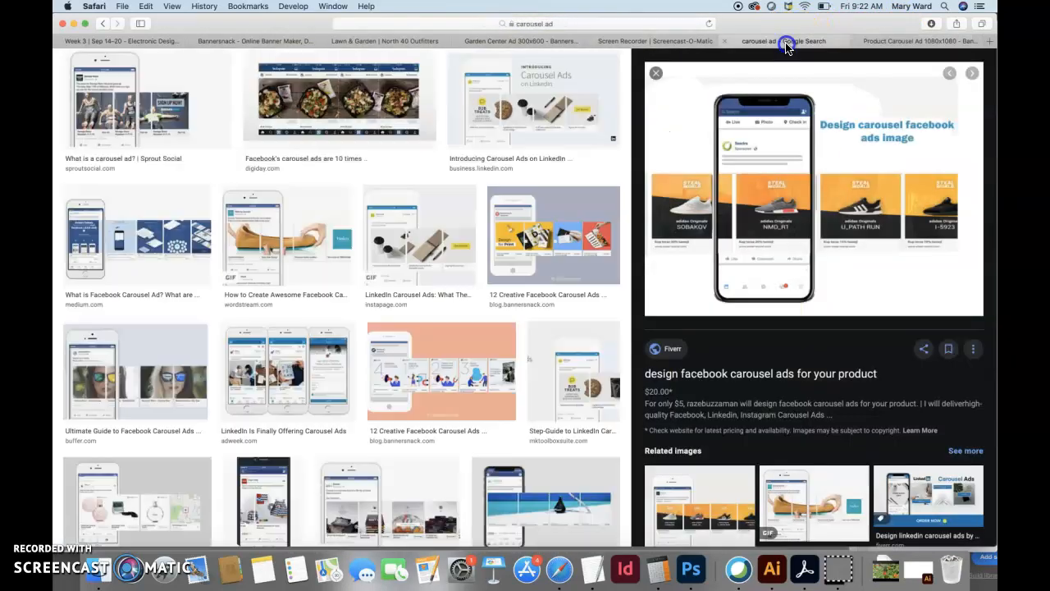
click(158, 40)
click(246, 40)
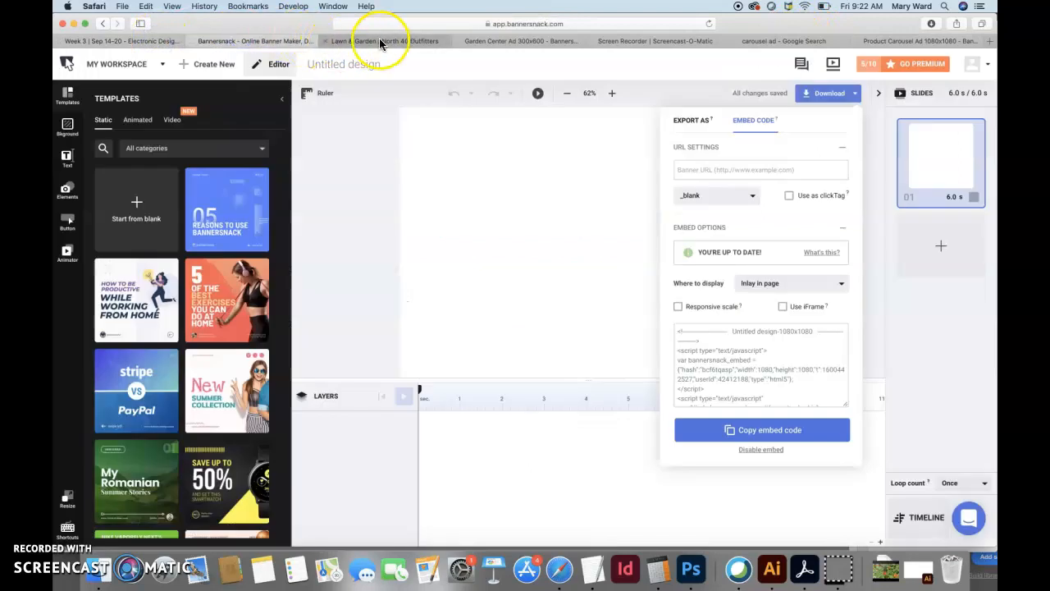
click(857, 95)
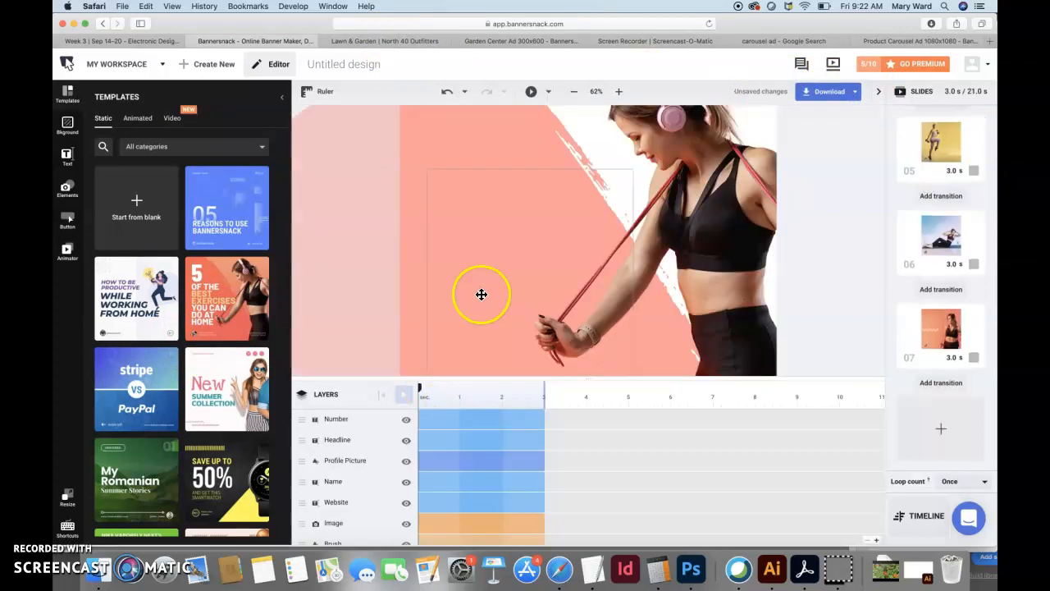
Step: Preview slides 05, 06 and 07 of the exercise template, examining how each carousel slide is designed
click(945, 253)
click(949, 338)
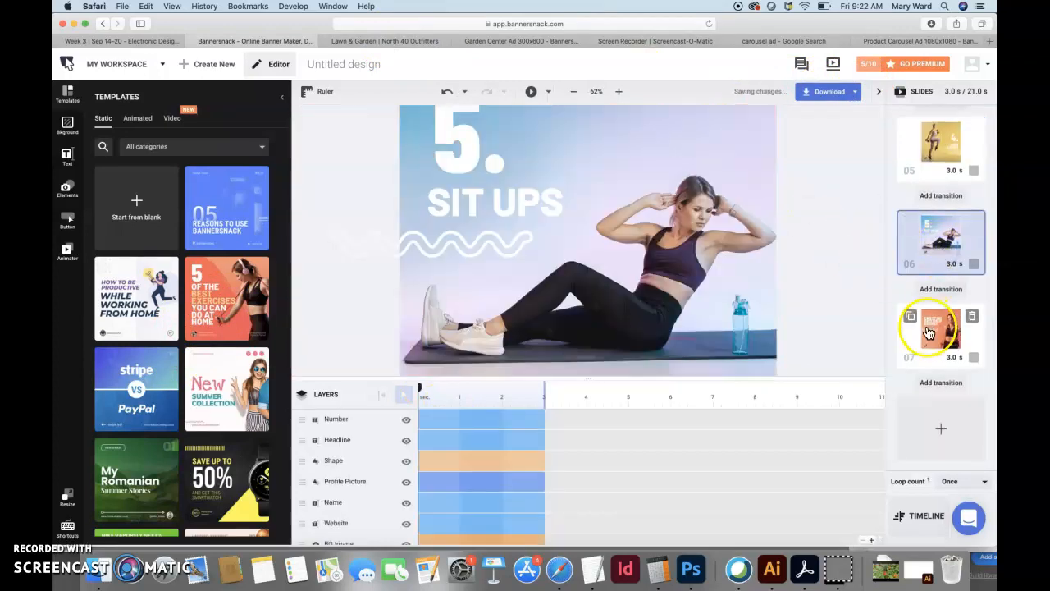
click(942, 246)
click(942, 165)
click(930, 239)
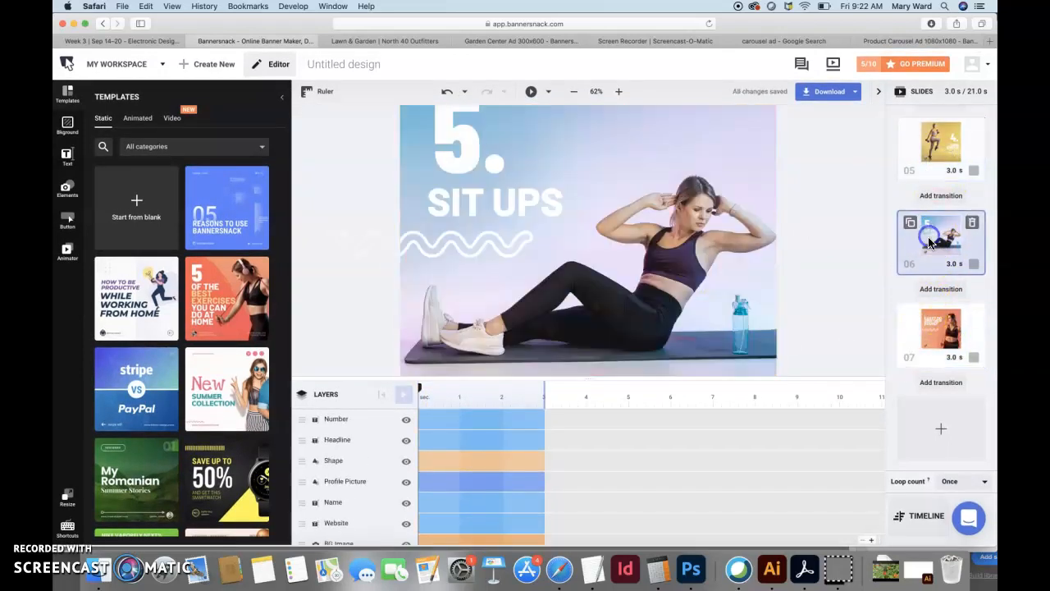
click(941, 328)
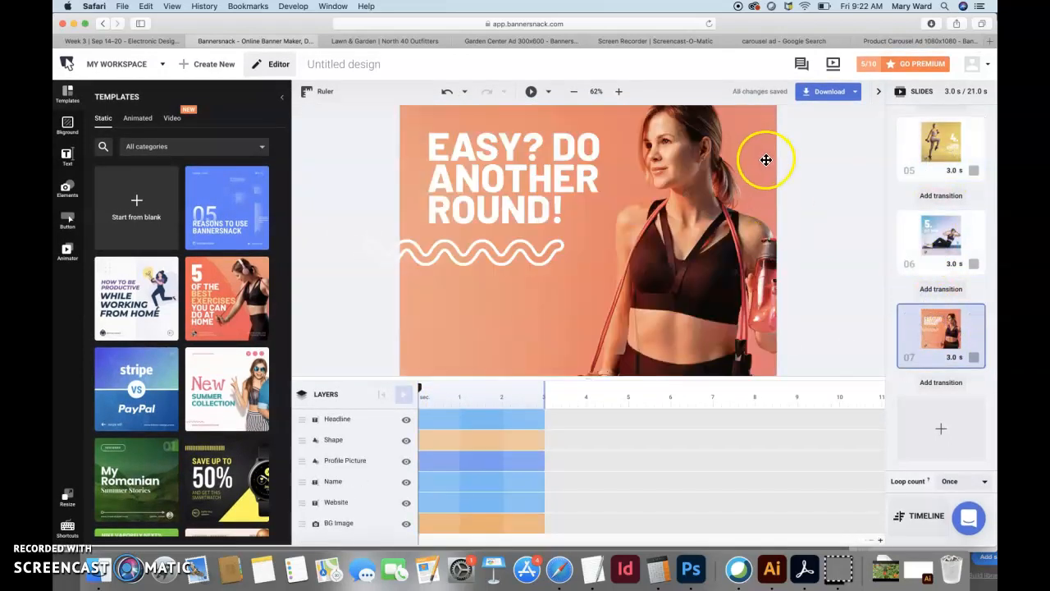